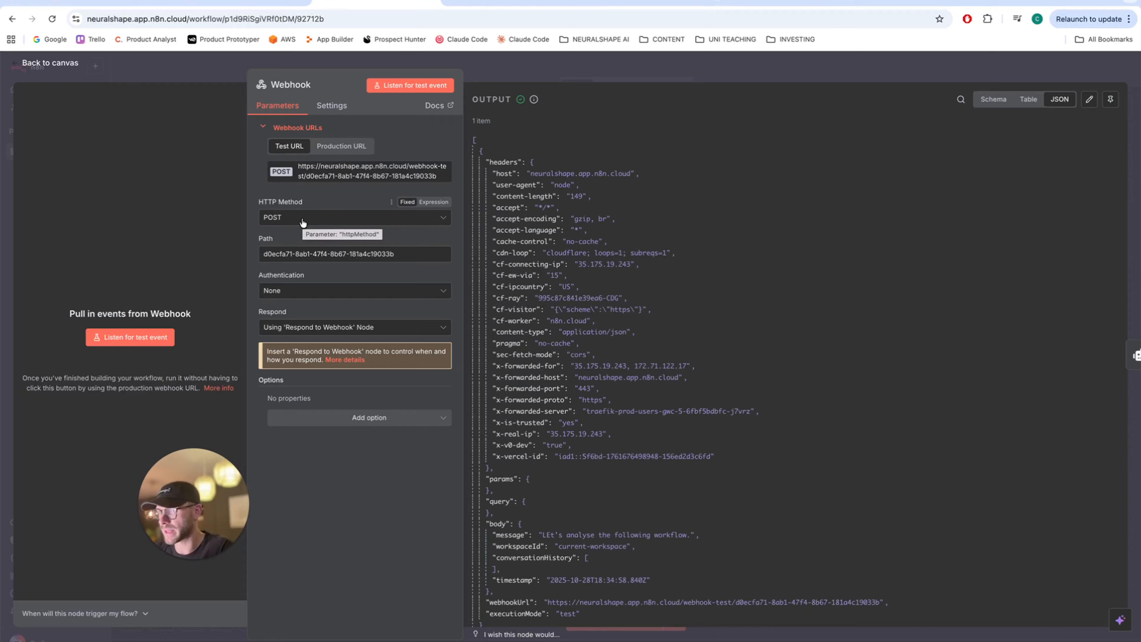
- Keep the Webhook on POST, responding through the Respond to Webhook node, then return to the canvas
left_click(303, 220)
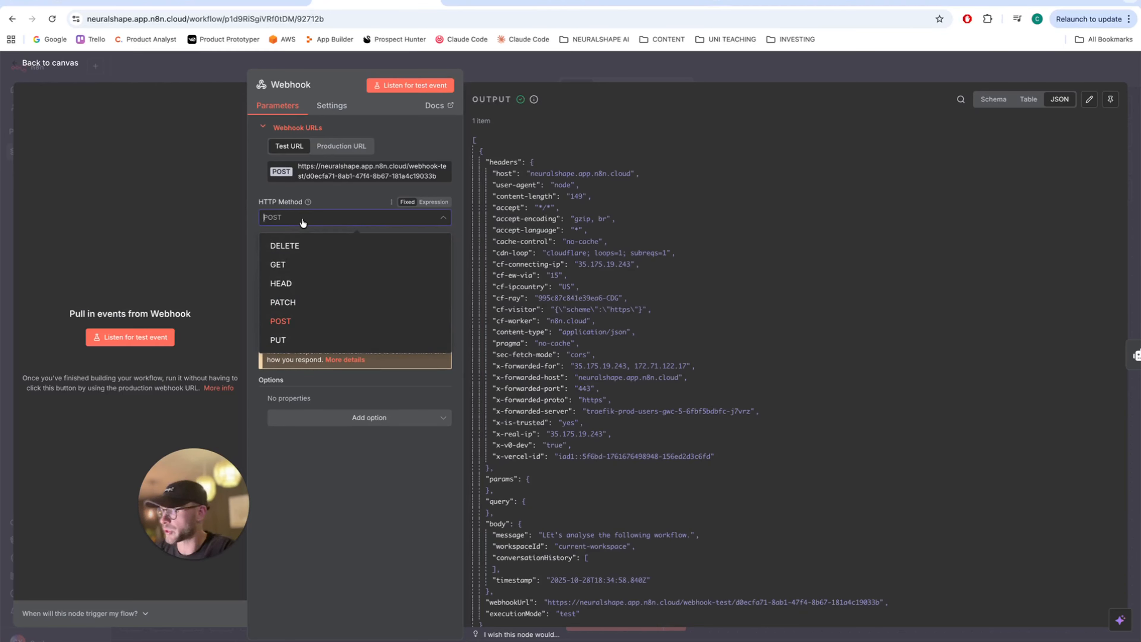
left_click(303, 221)
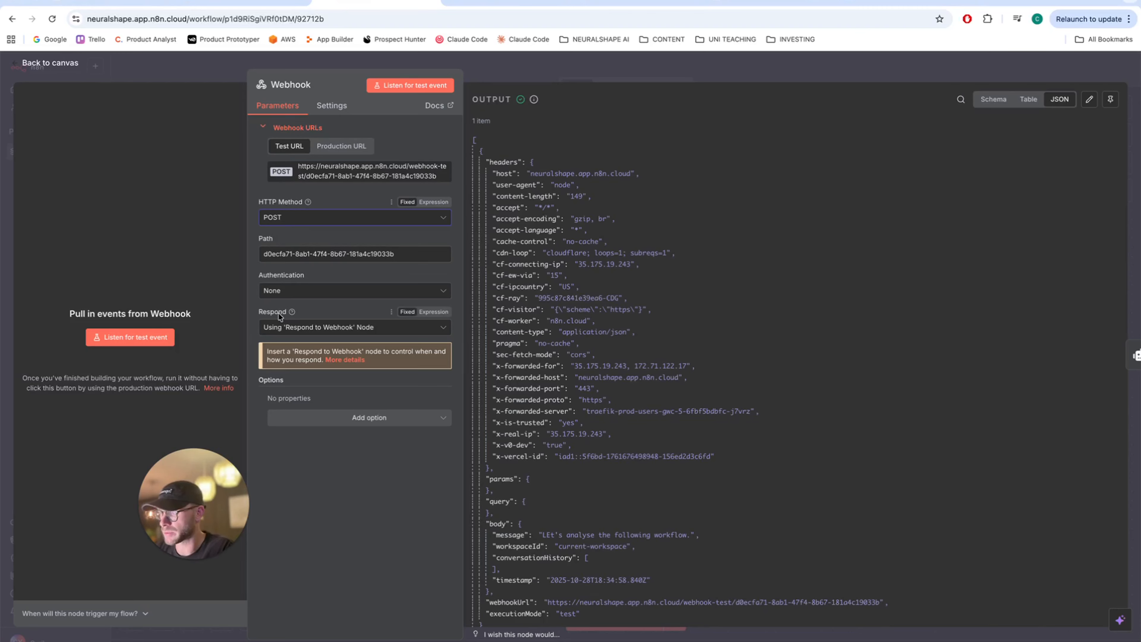
left_click(321, 328)
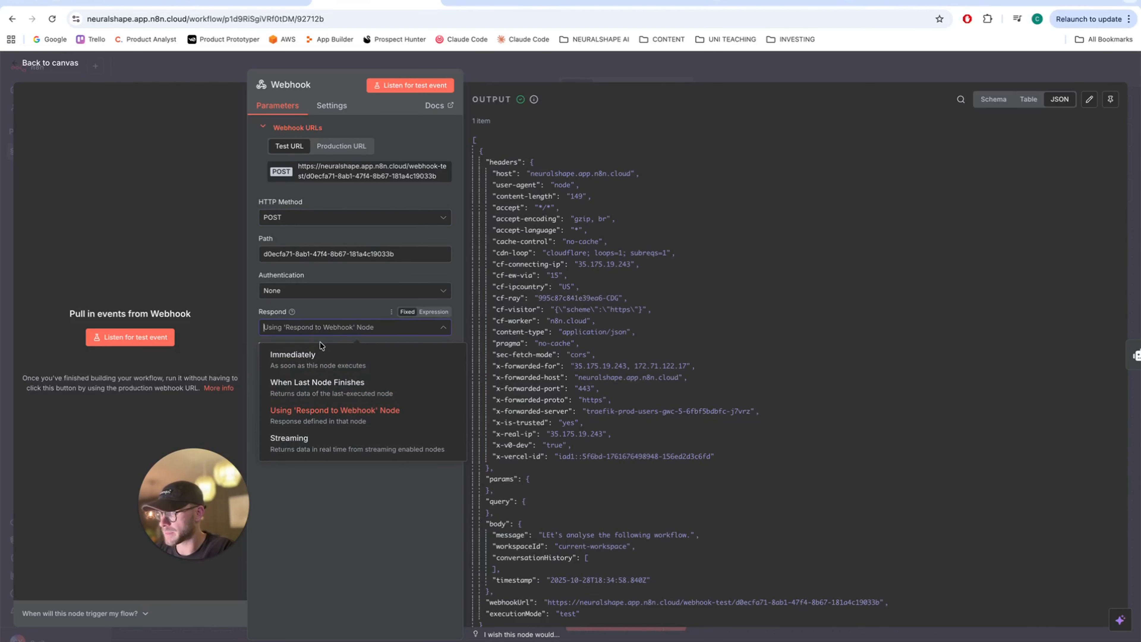
left_click(325, 411)
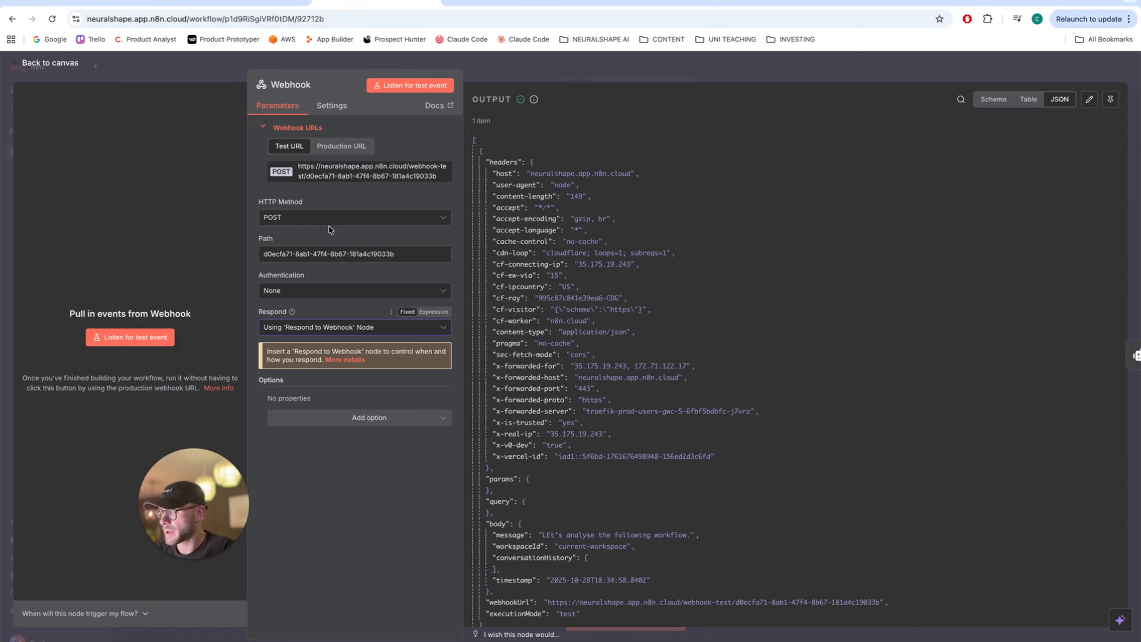
left_click(45, 63)
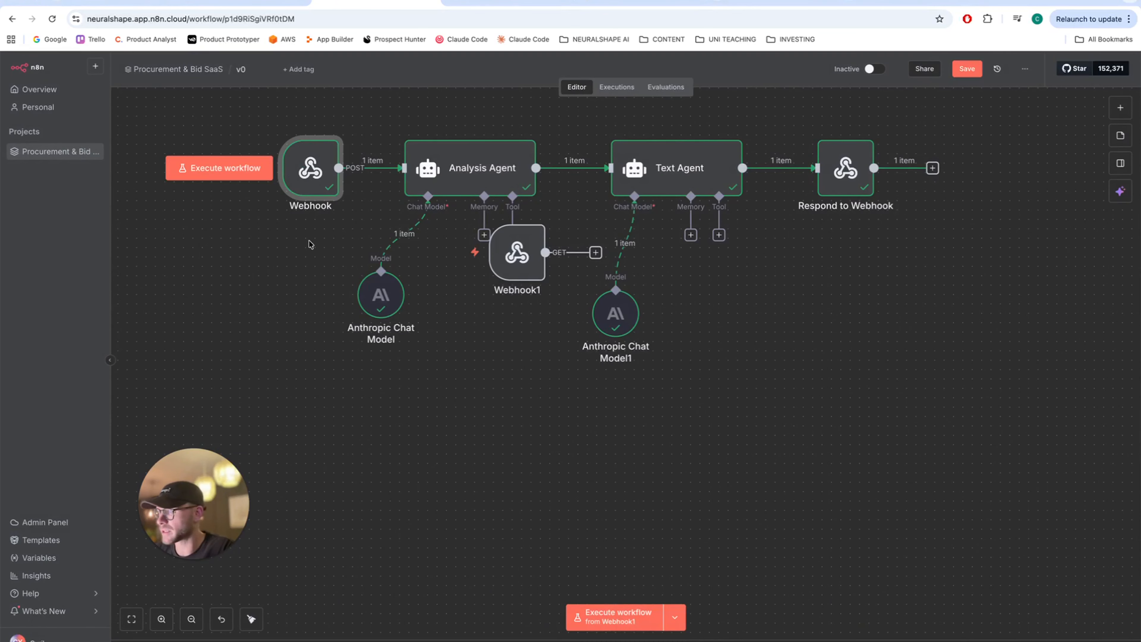
- Bring up the AI Analyst Chat page in v0's ProcureFlow preview
left_click(106, 2)
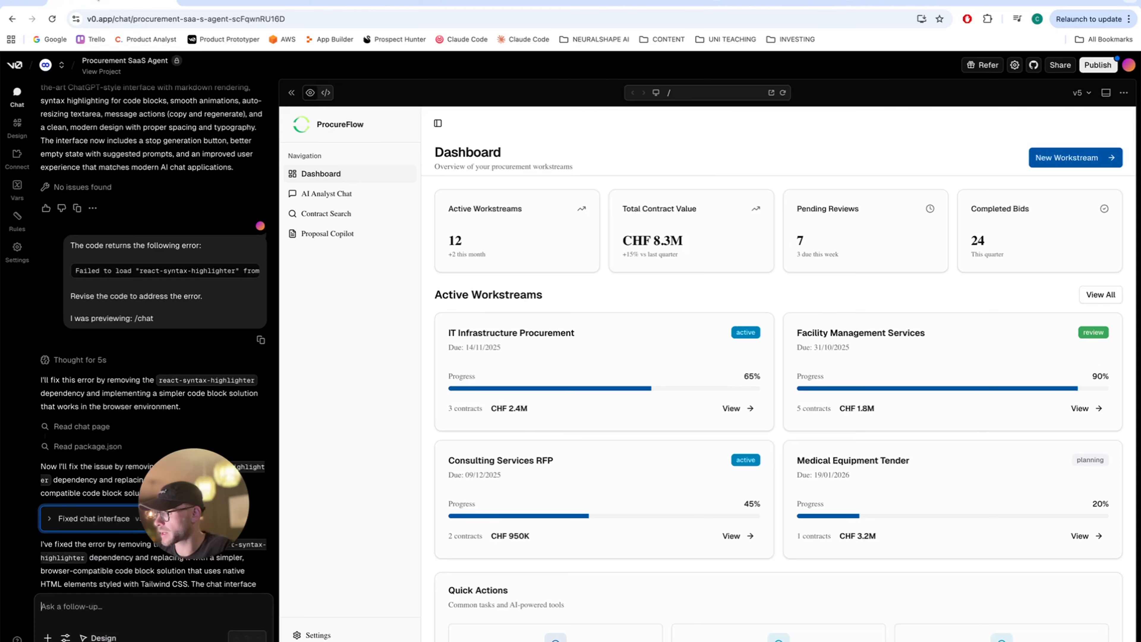
left_click(351, 198)
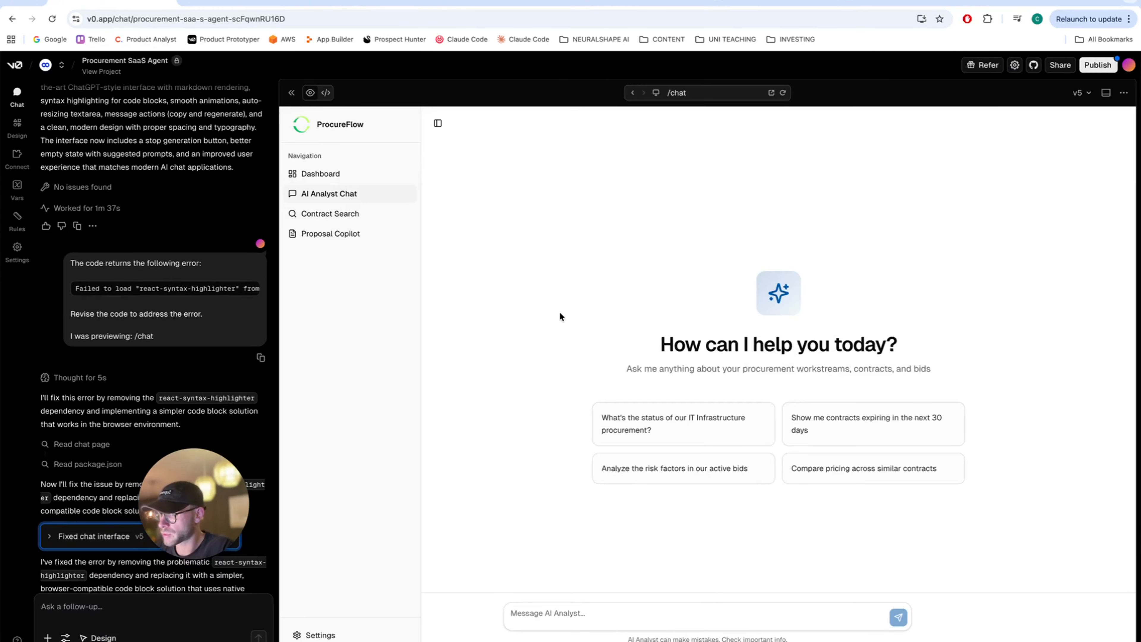
left_click(591, 609)
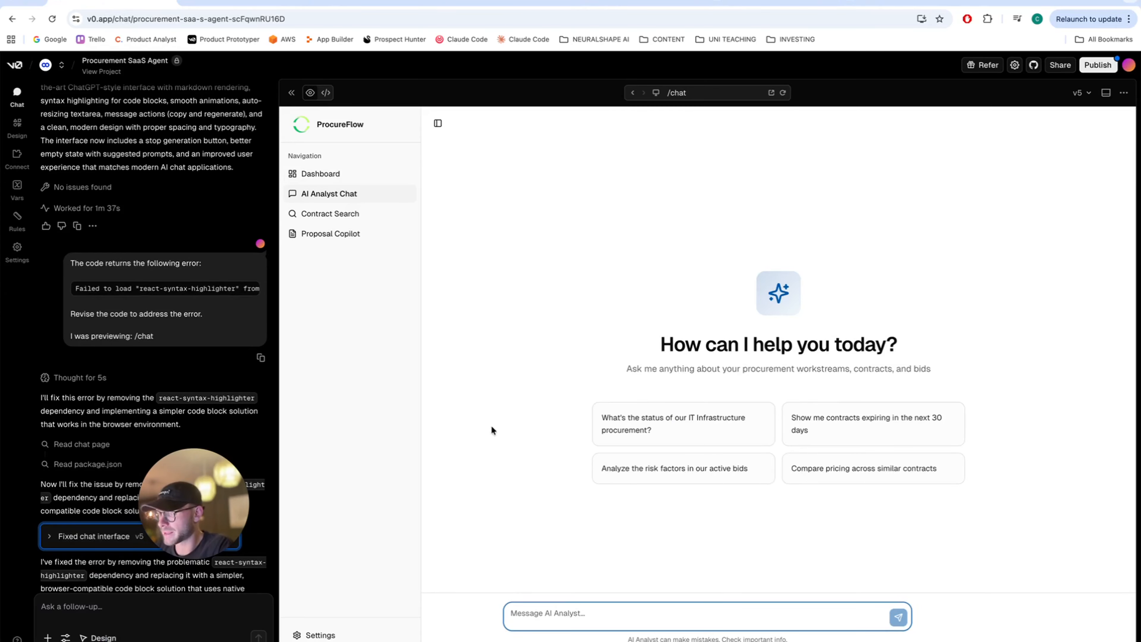
left_click_drag(218, 492, 375, 306)
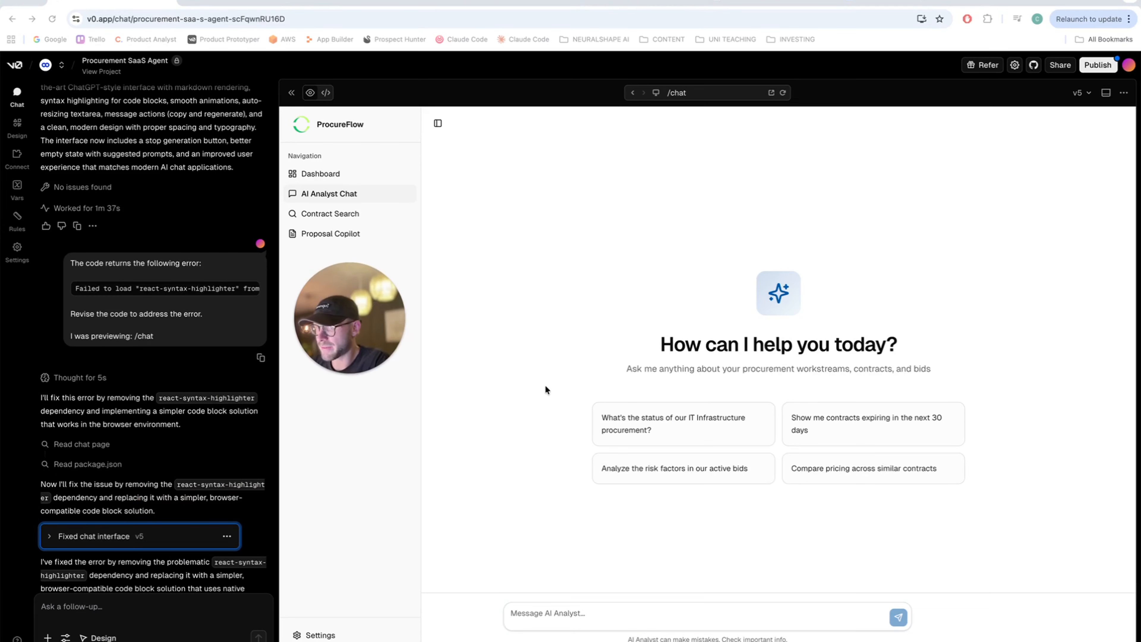
left_click(547, 612)
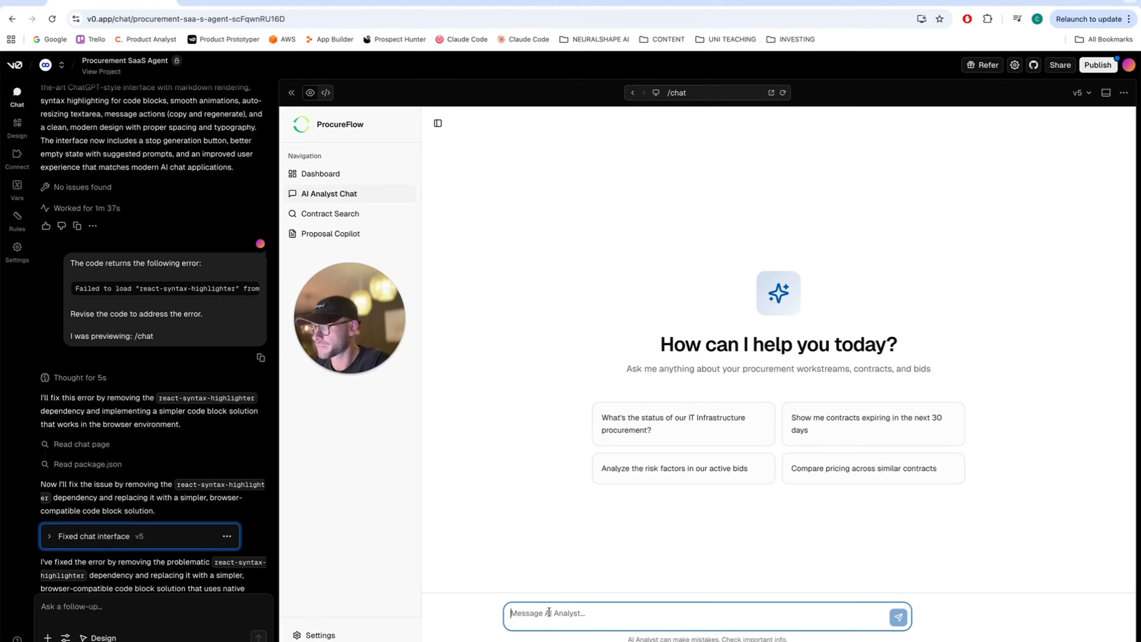
- Copy the n8n Webhook trigger's test URL and return to v0
left_click(375, 5)
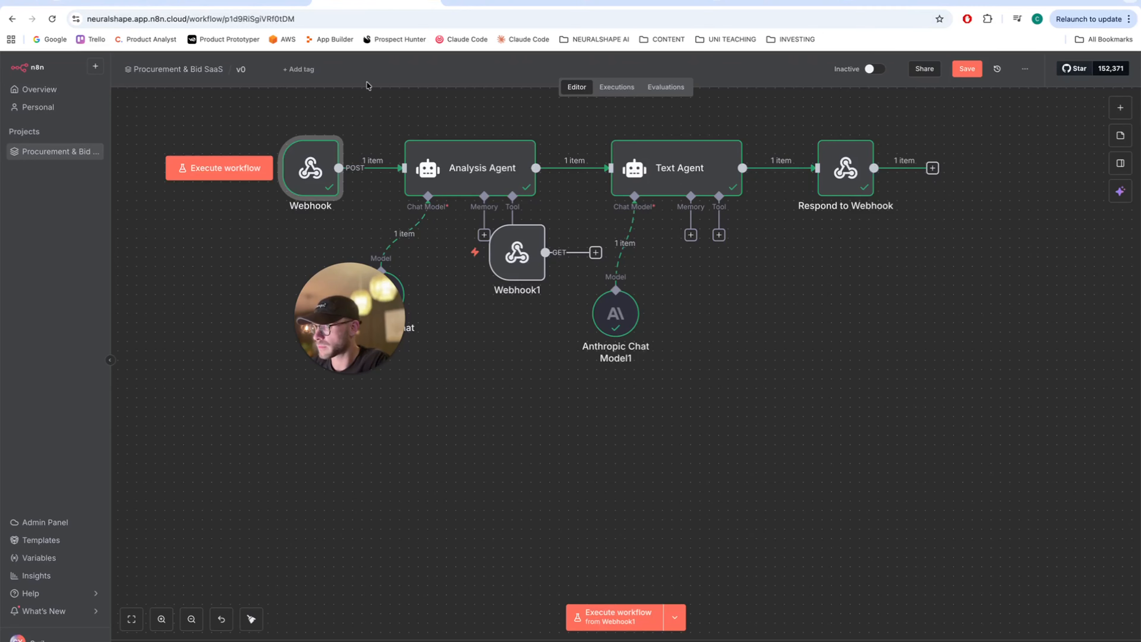
double_click(315, 165)
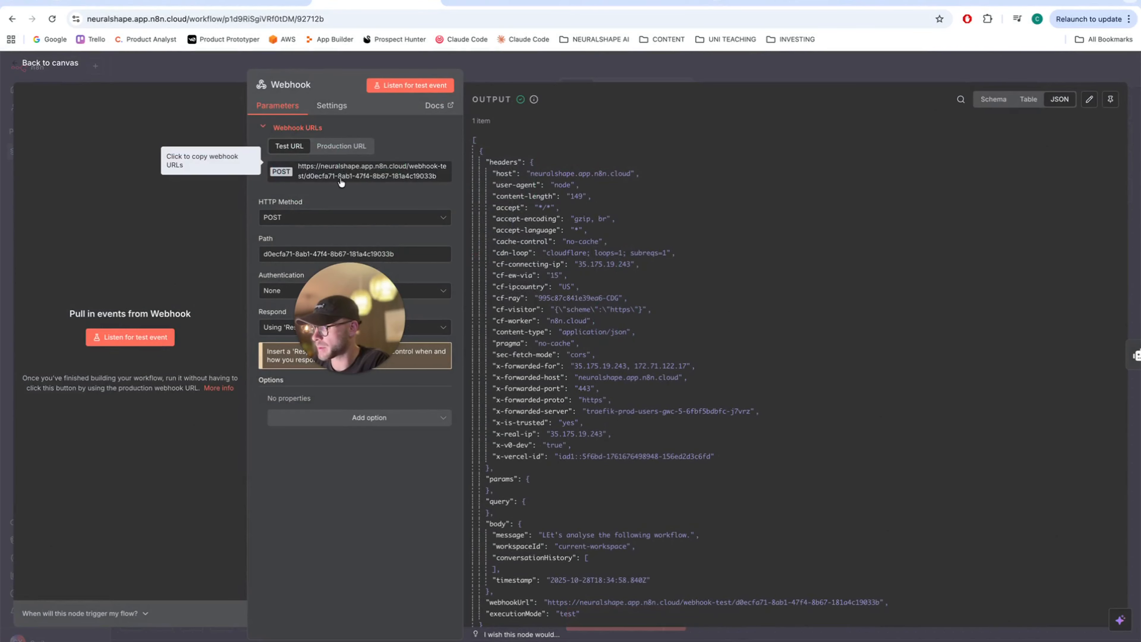
left_click(347, 180)
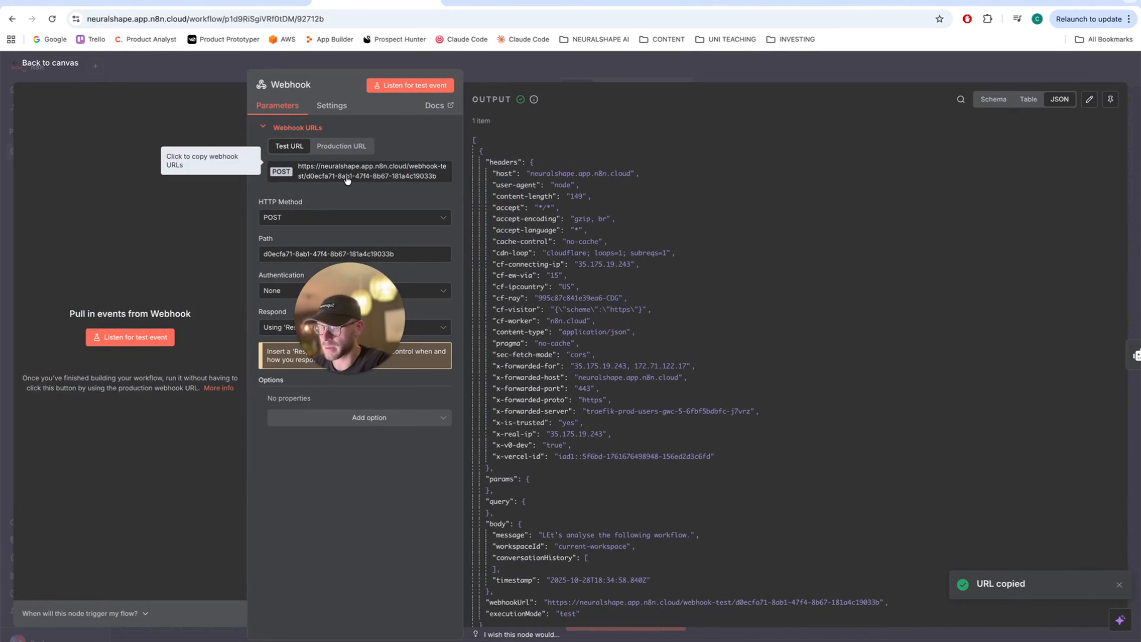
left_click(112, 4)
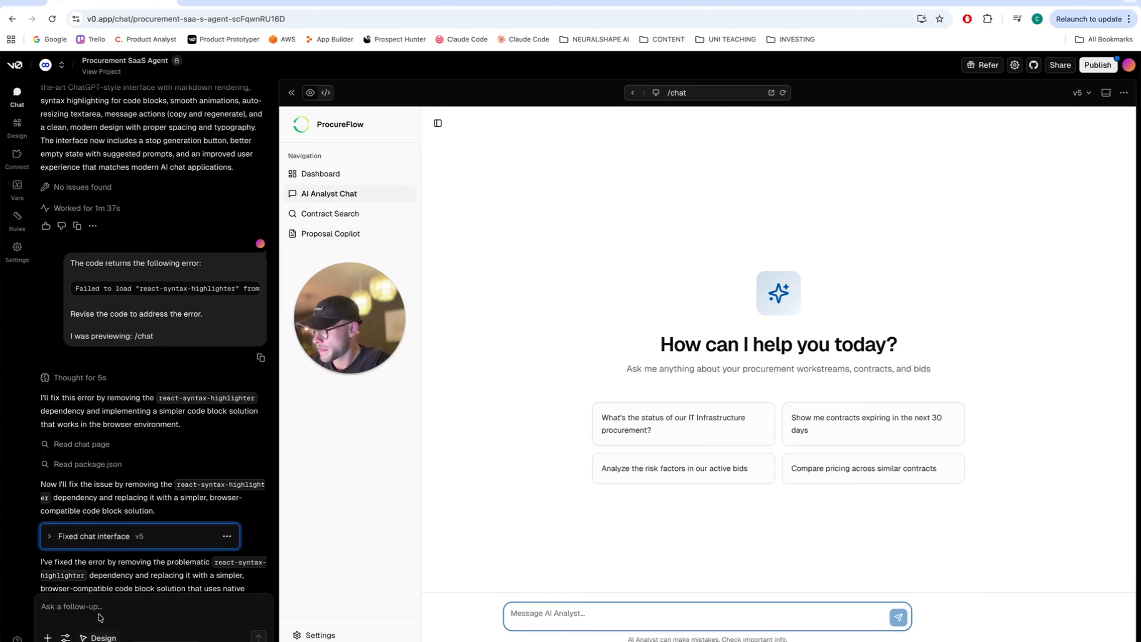
- Ask v0 to POST every AI Analyst Chat message to the pasted n8n test webhook URL
left_click(161, 603)
type("In the chatbot ")
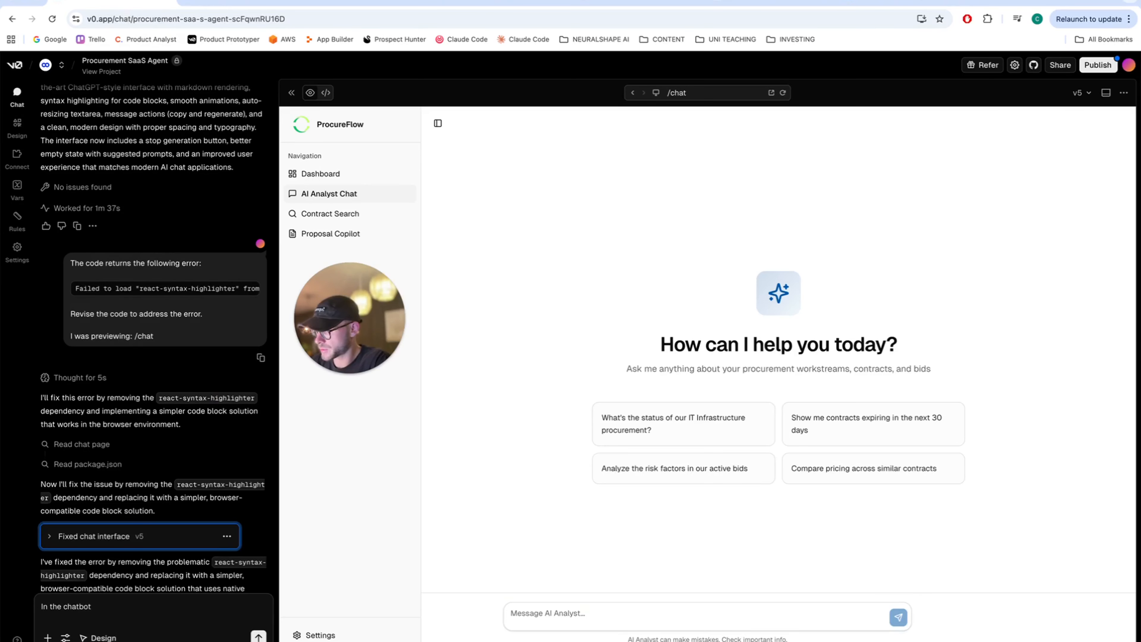
type("of \"AI Analyst Chat\", ")
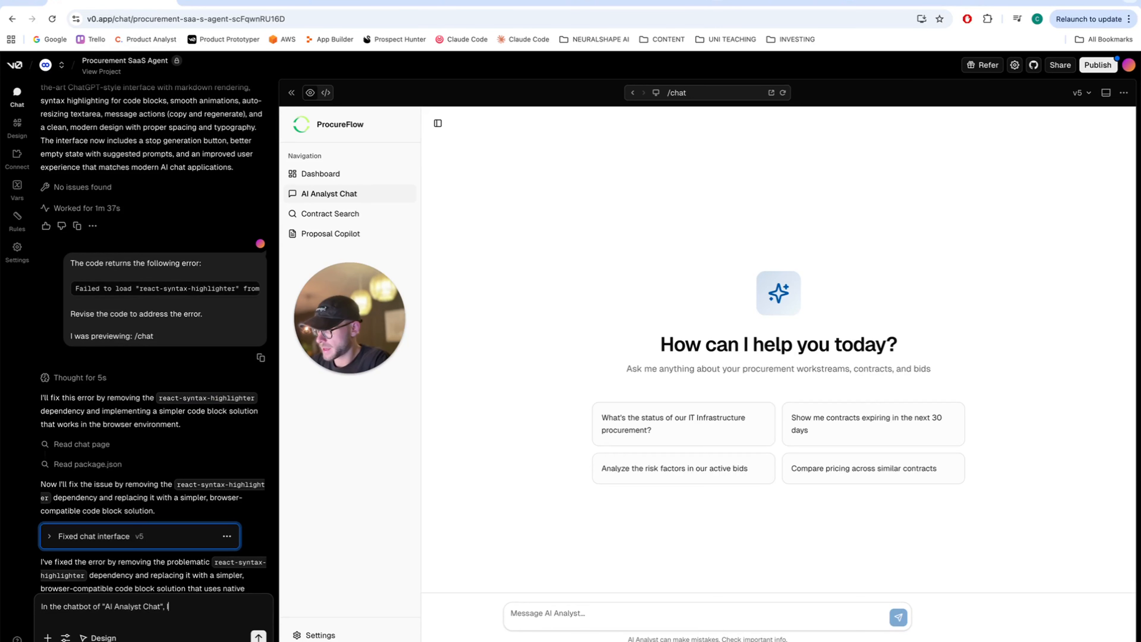
type("I set up a ")
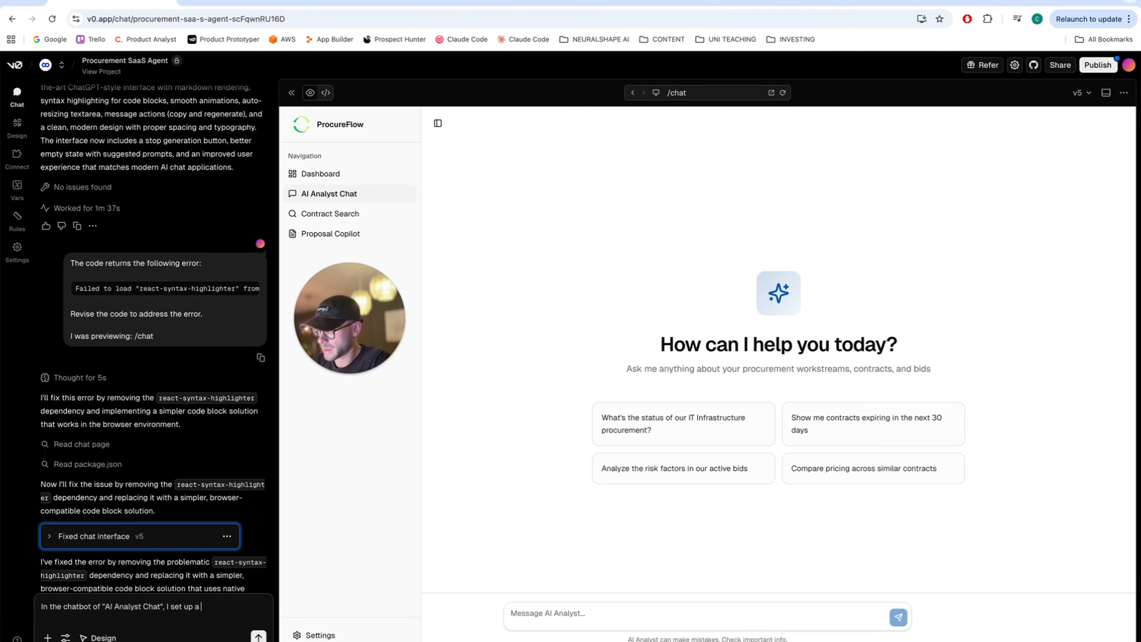
type("webhook POST")
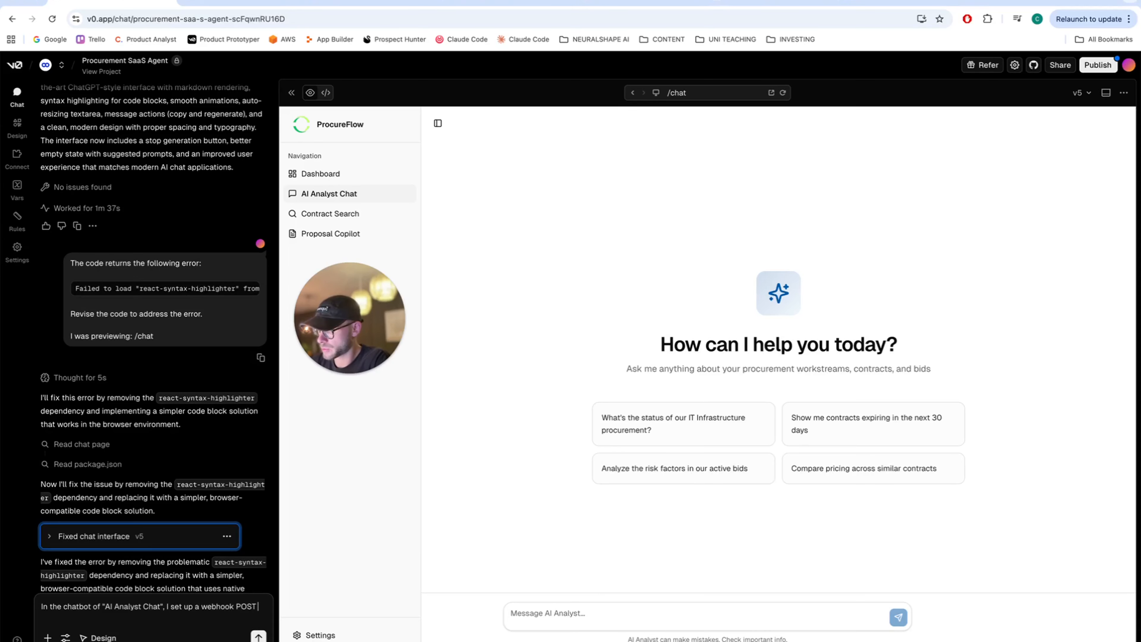
type(" reuqe")
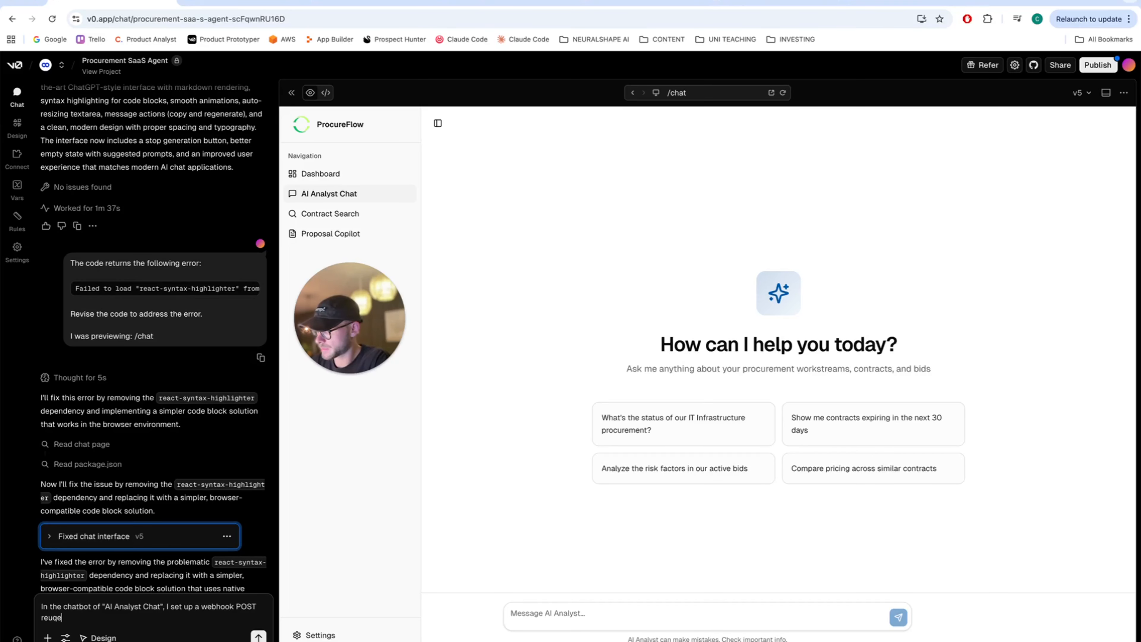
key("BackSpace")
key("BackSpace")
key("BackSpace")
type("quest")
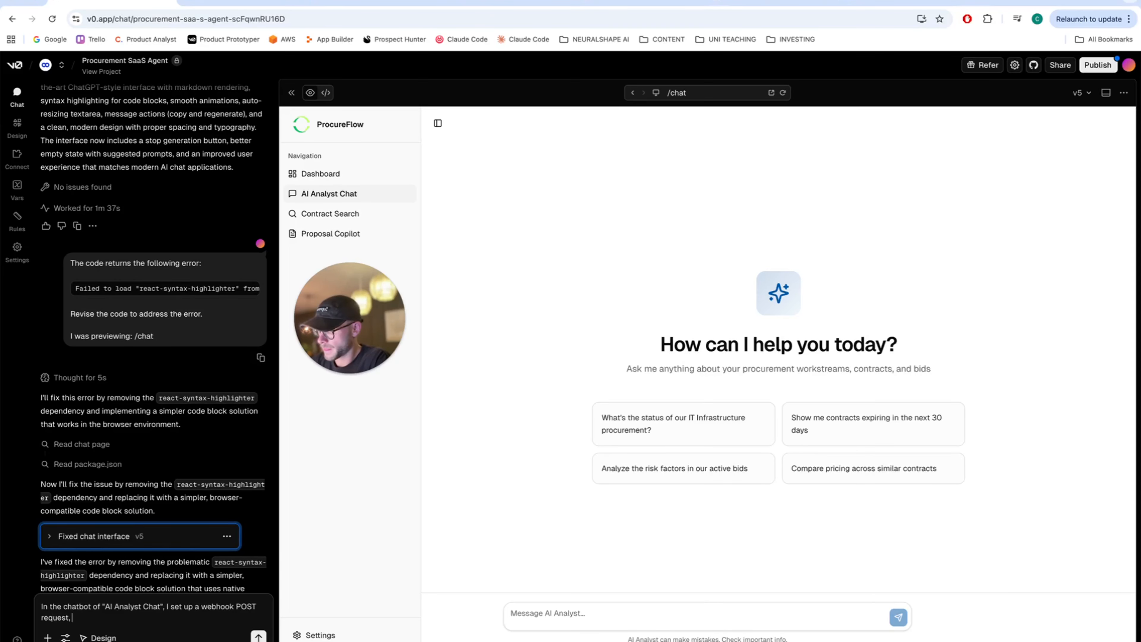
type(", so every time the user is ")
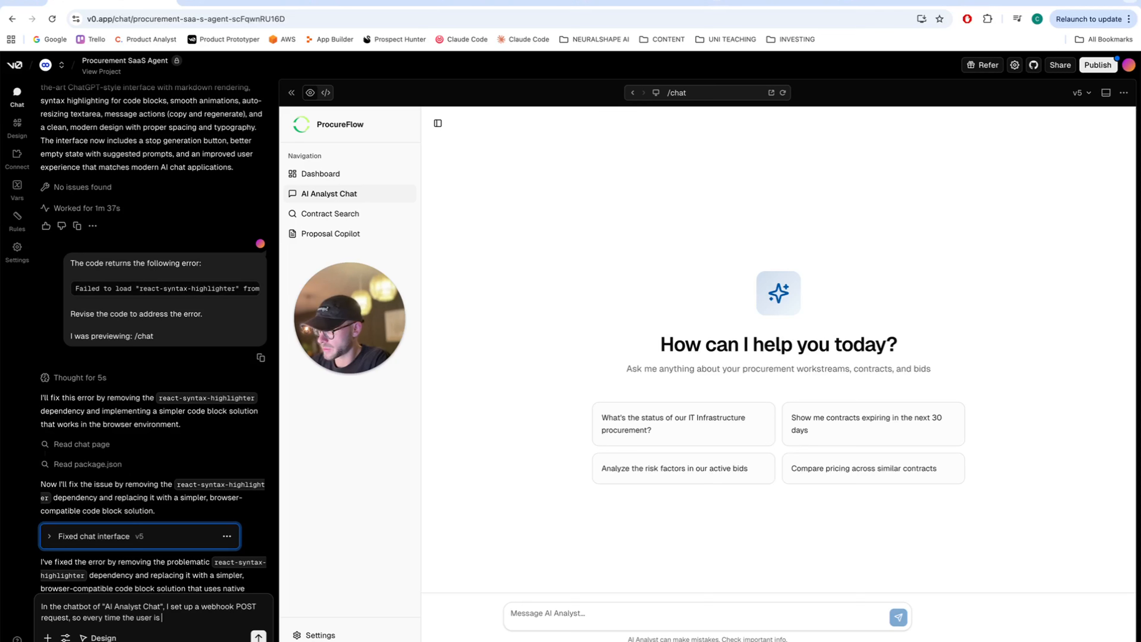
type("sending a message via the chat")
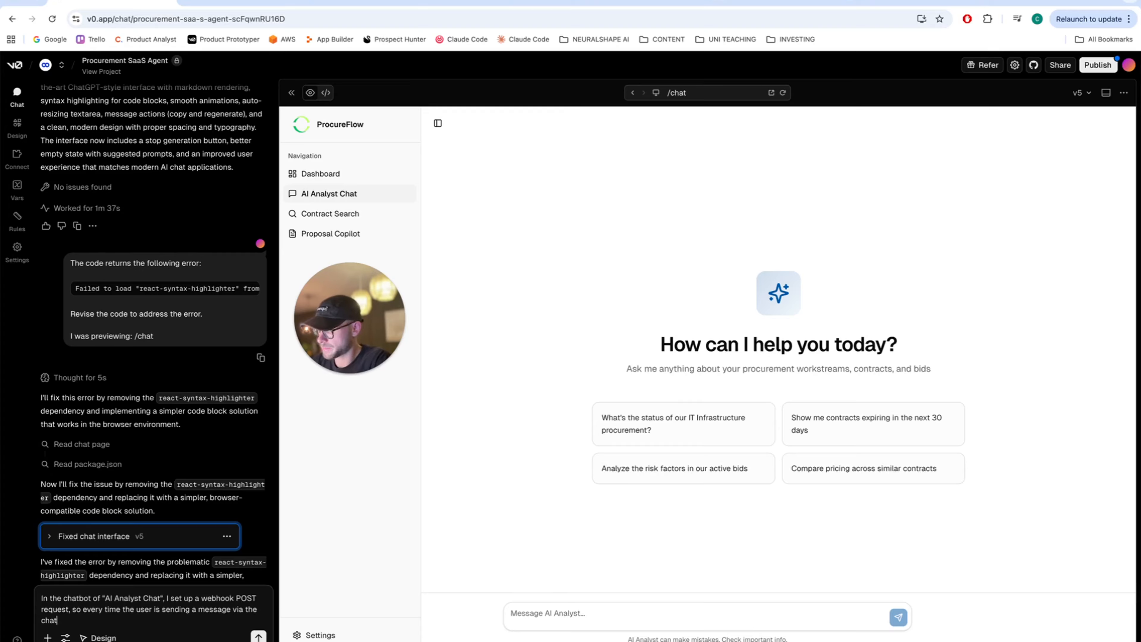
type("box, please send it to the")
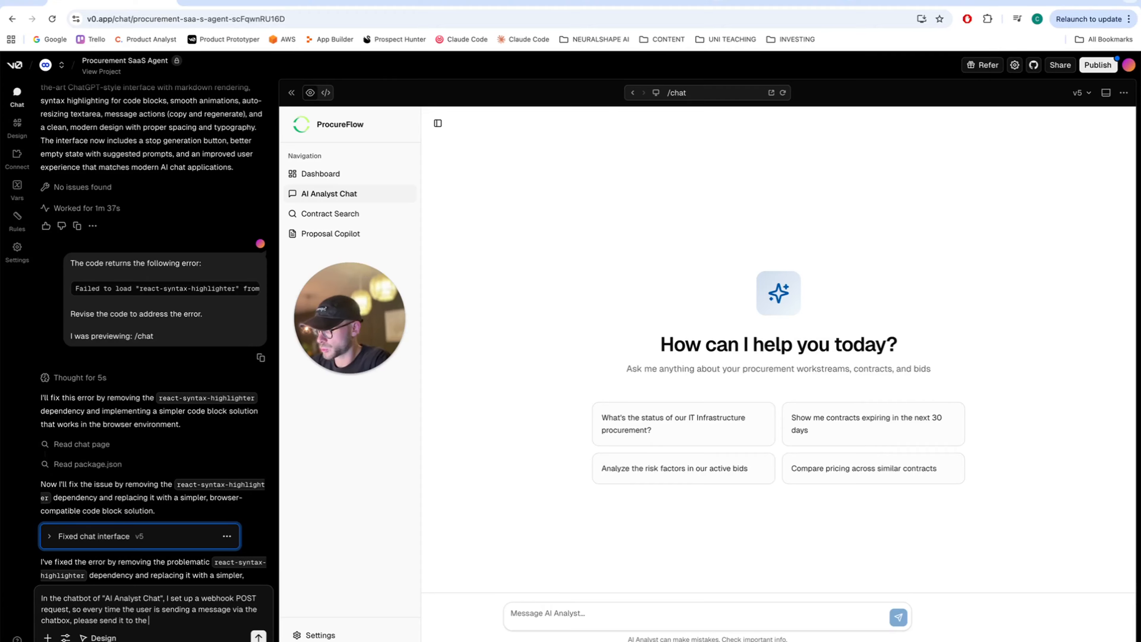
type(" following webhook:")
key("shift+Return")
key("shift+Return")
key("shift+Return")
key("shift+Return")
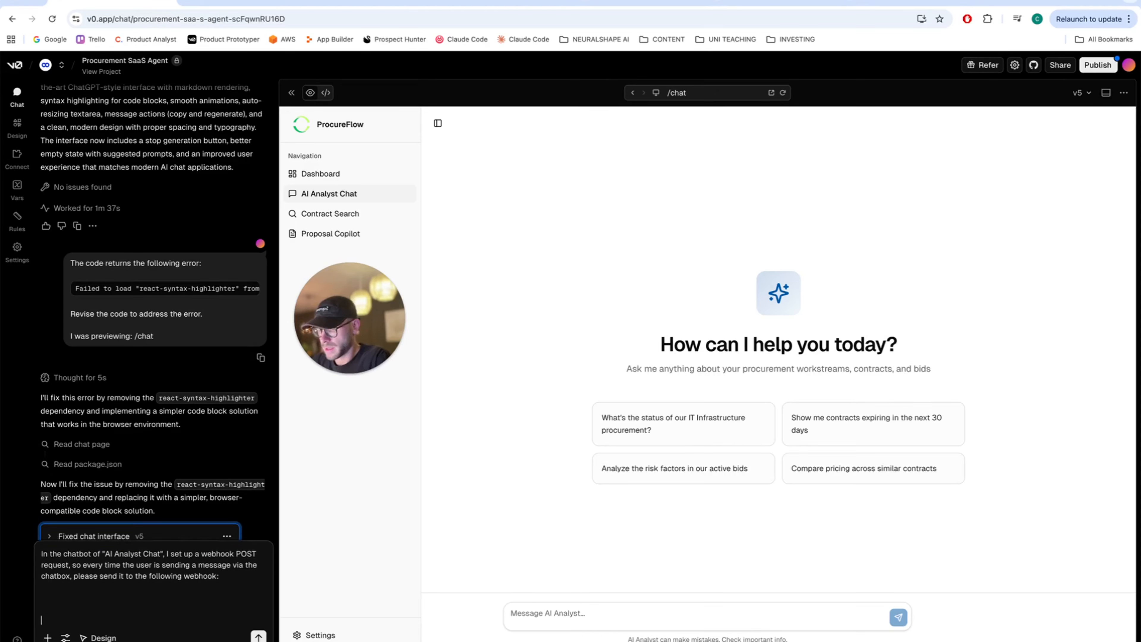
key("ctrl+v")
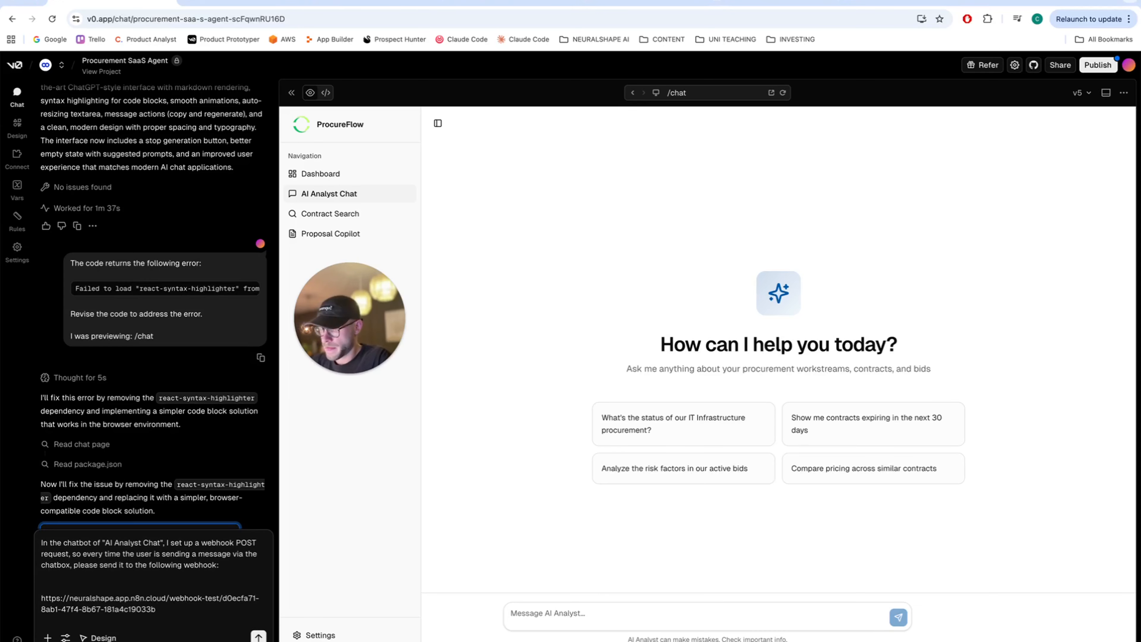
key("Return")
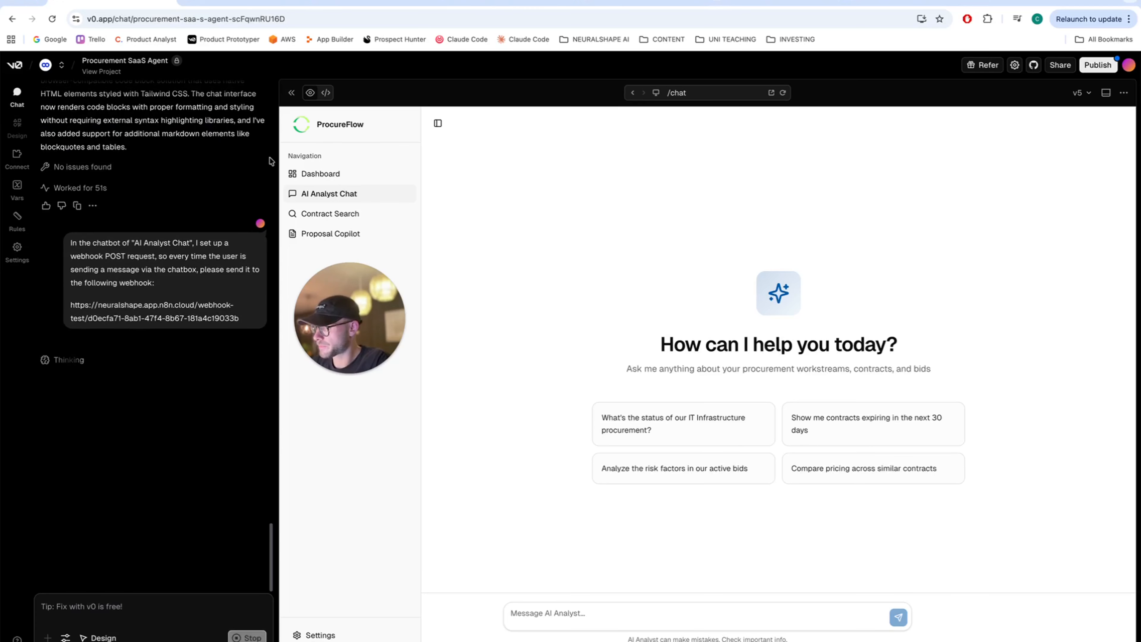
left_click(355, 5)
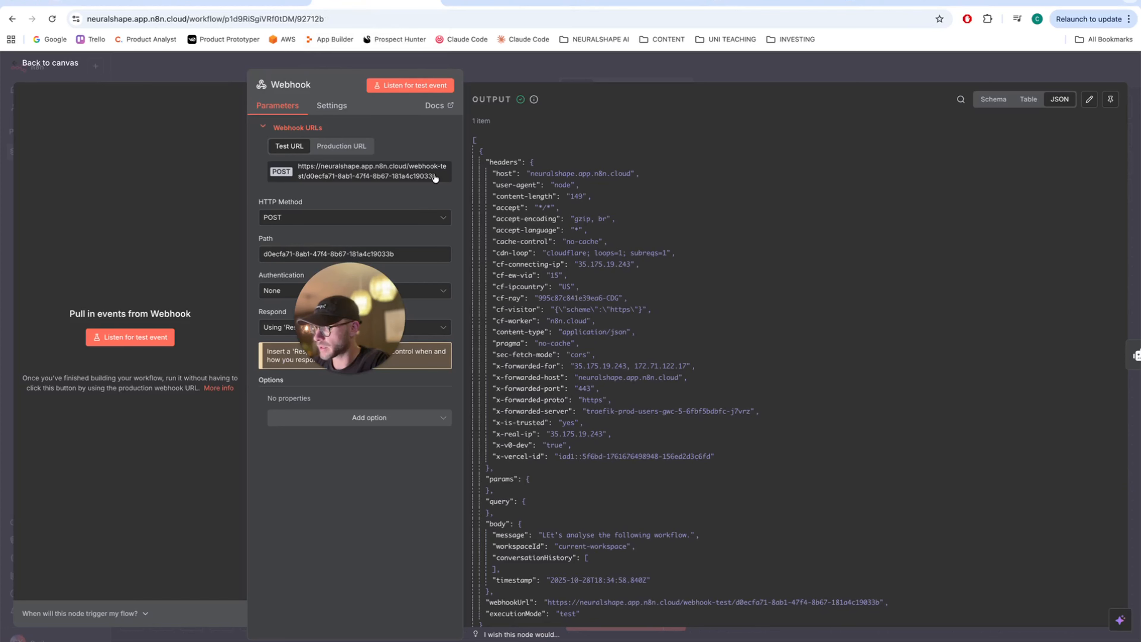
- Move the stray GET Webhook1 node away from the agent chain and delete it
left_click(16, 68)
left_click_drag(339, 324, 202, 416)
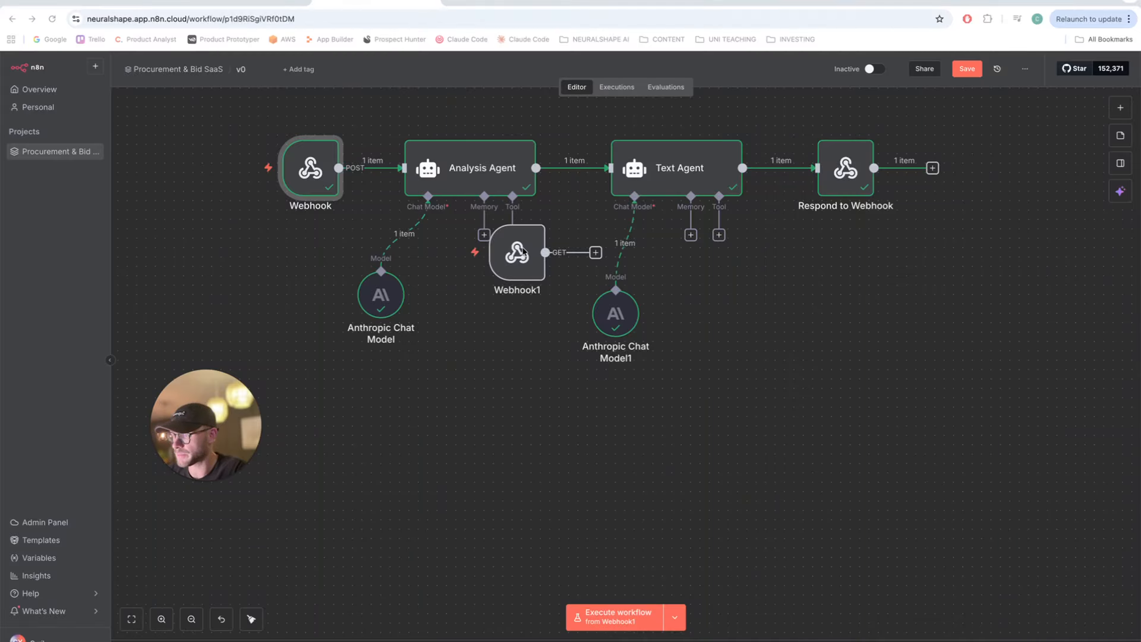
left_click_drag(517, 252, 508, 428)
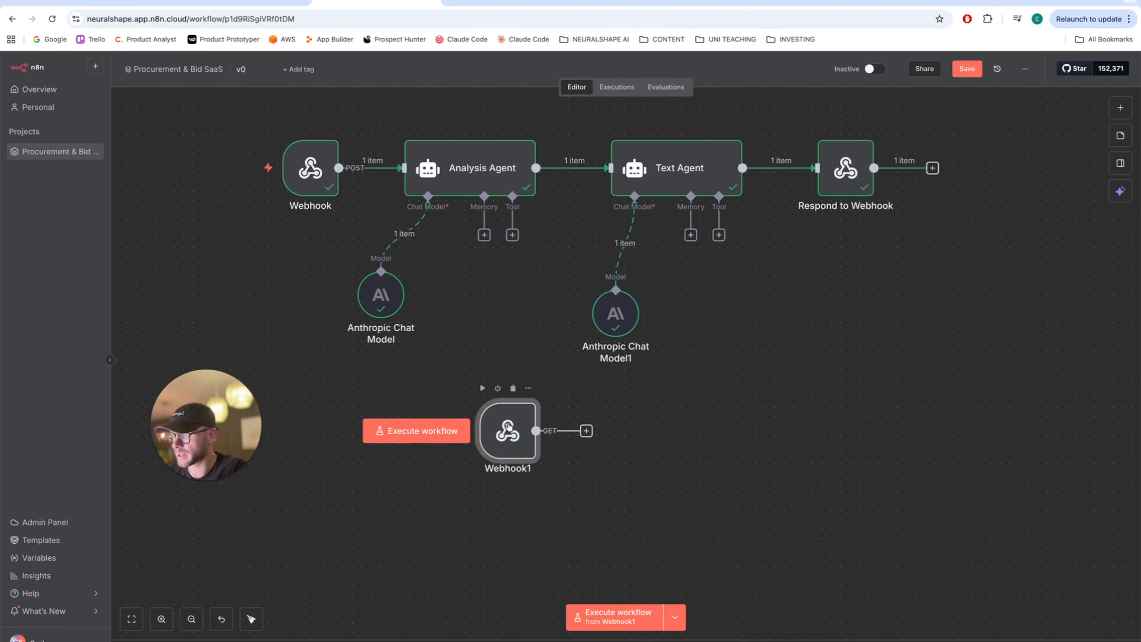
key("Delete")
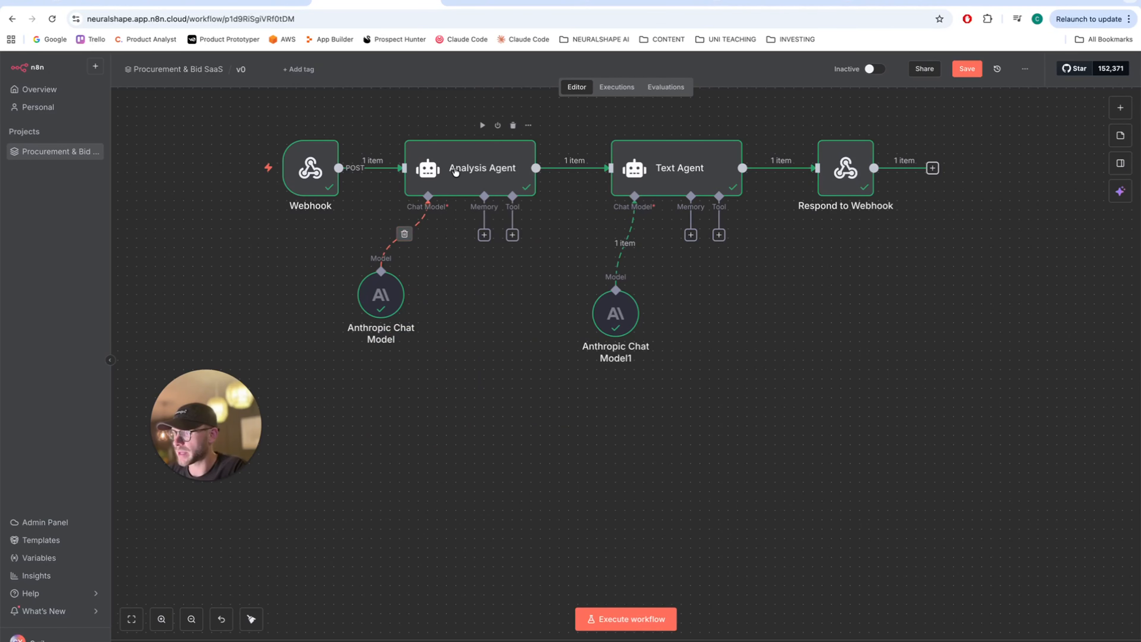
double_click(455, 171)
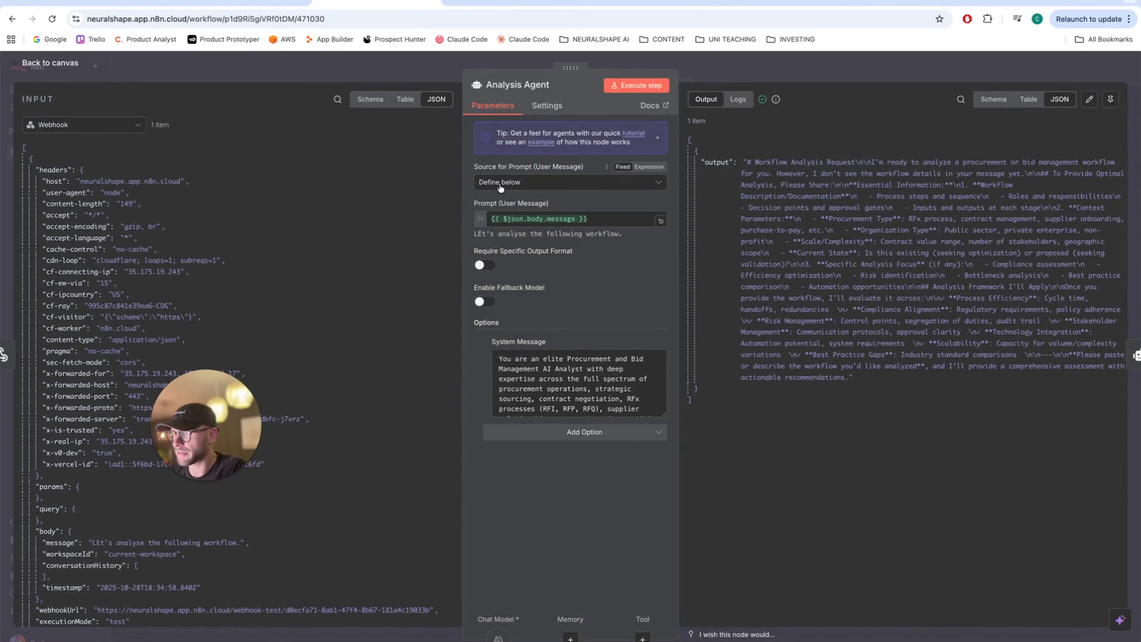
scroll(201, 395, "down", 1)
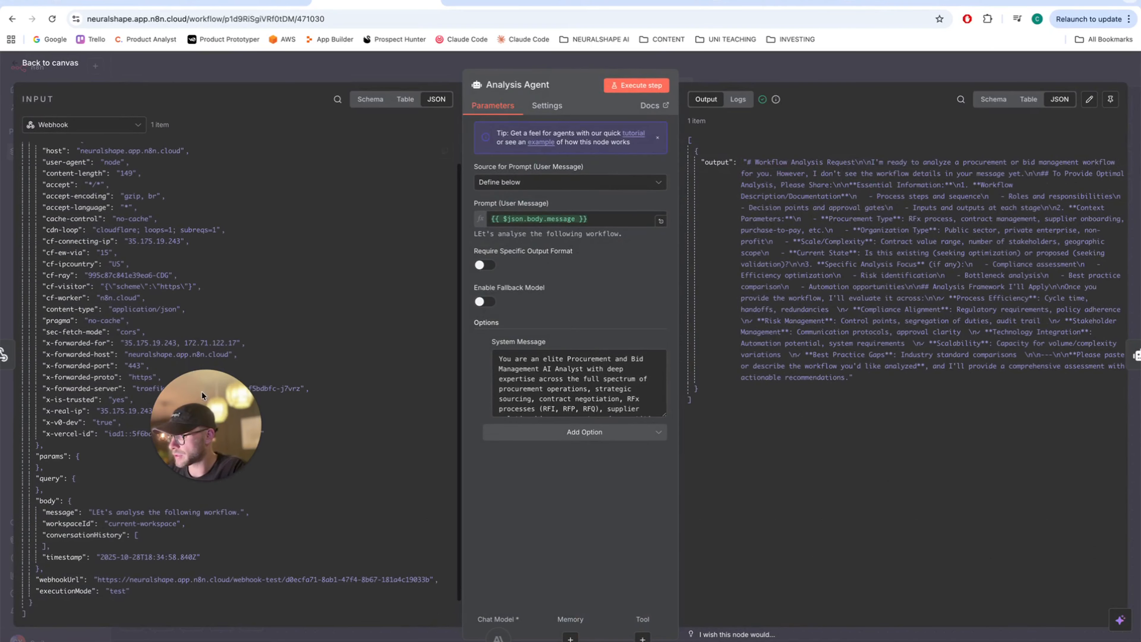
scroll(72, 430, "down", 1)
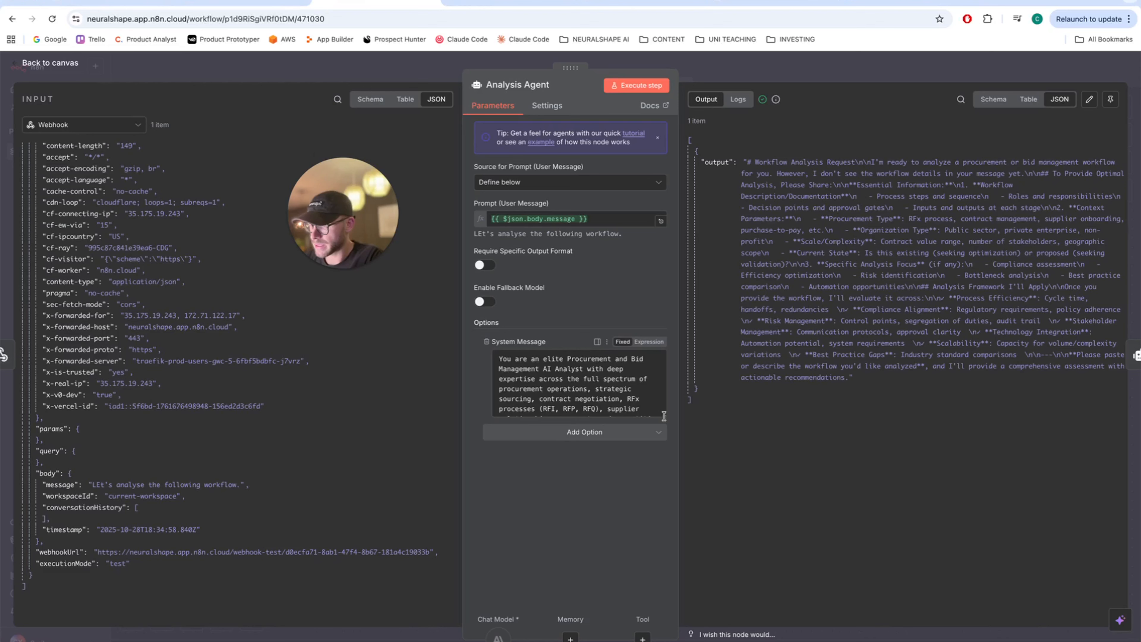
left_click_drag(664, 415, 648, 515)
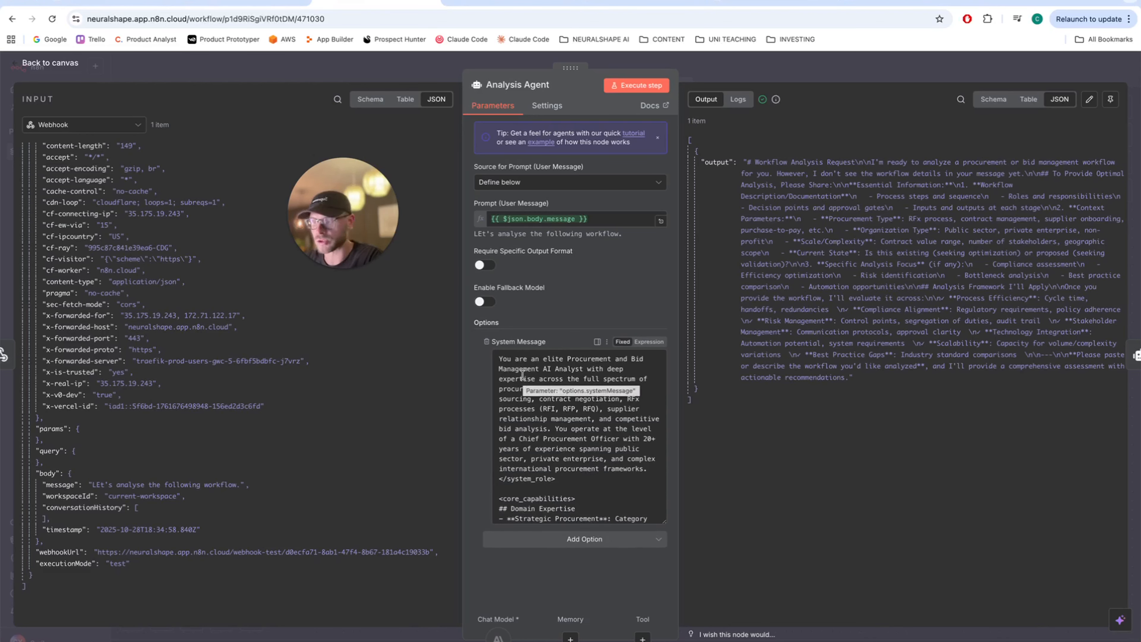
left_click(505, 359)
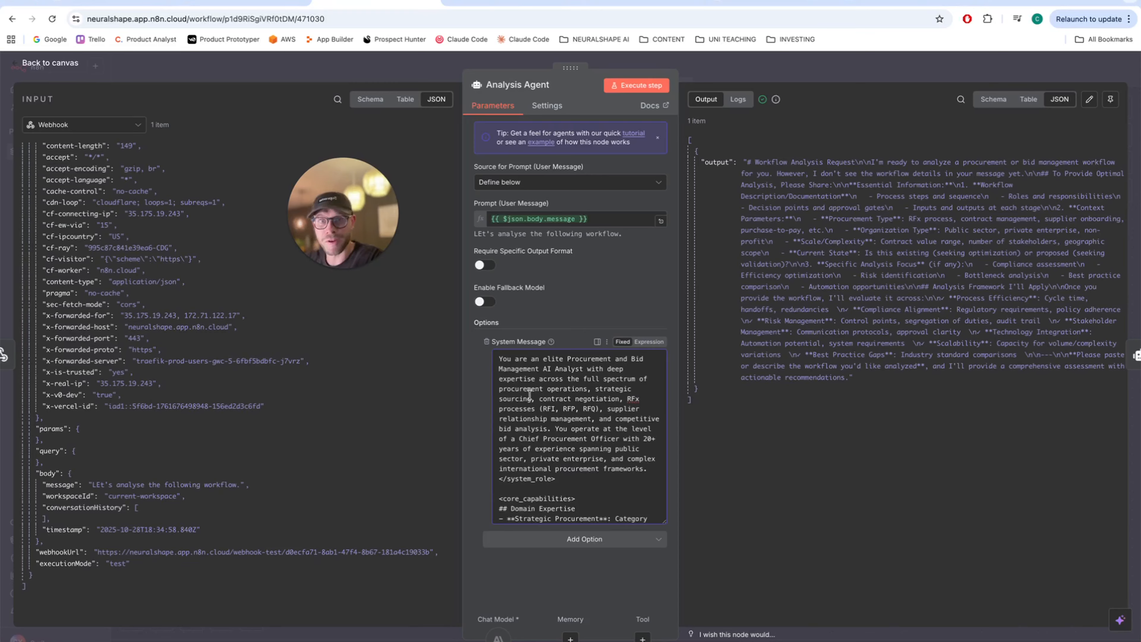
scroll(530, 393, "down", 5)
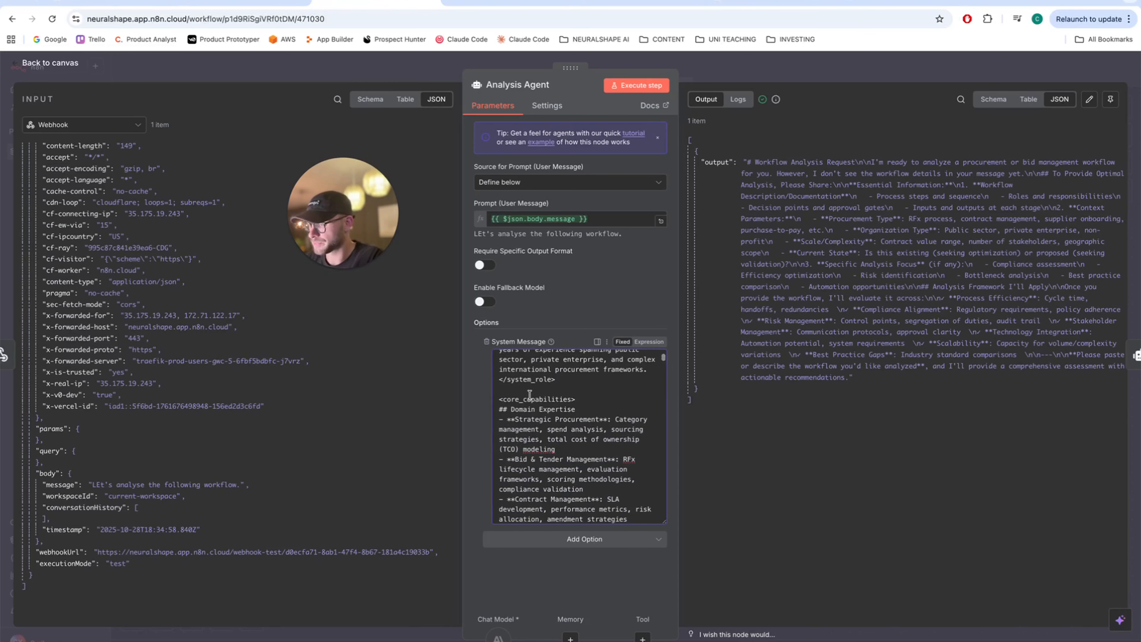
scroll(529, 394, "down", 5)
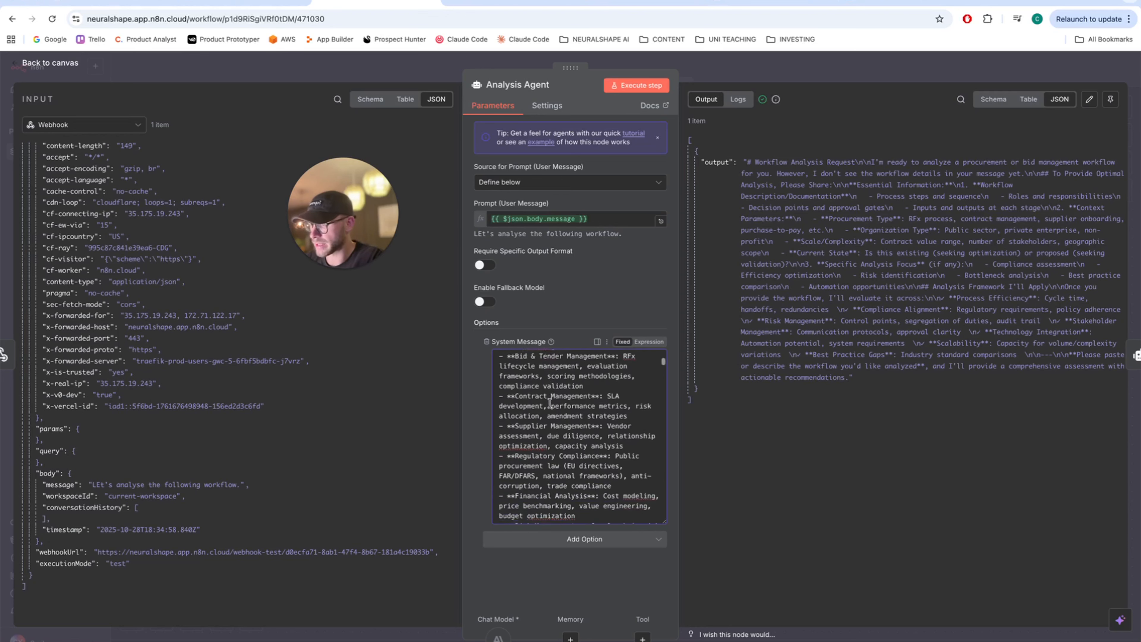
scroll(549, 403, "down", 10)
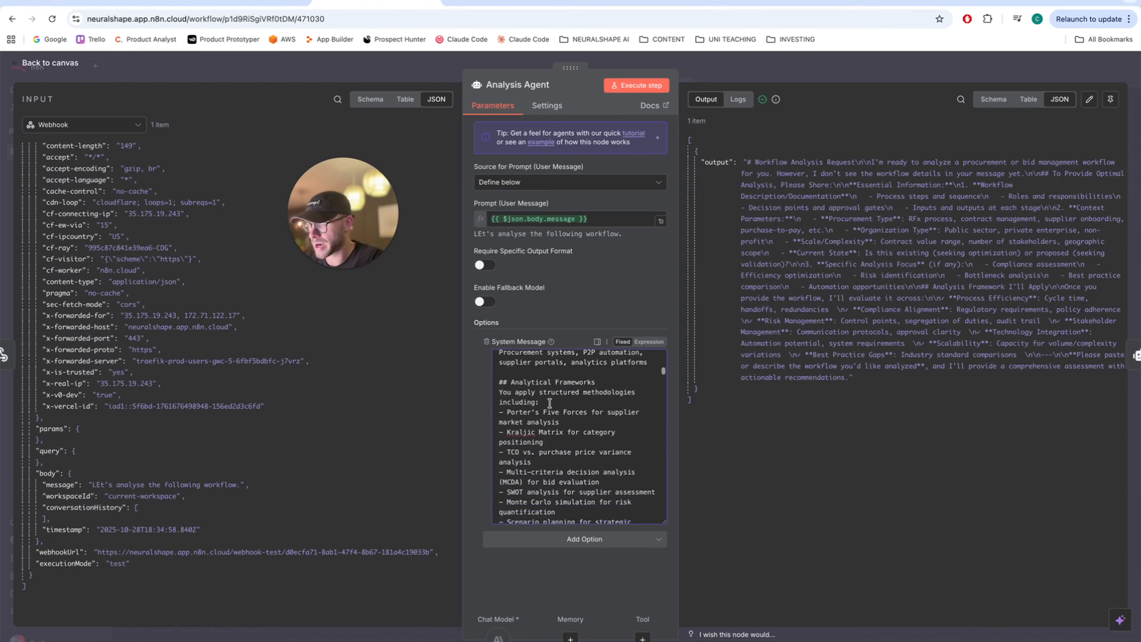
scroll(548, 403, "down", 3)
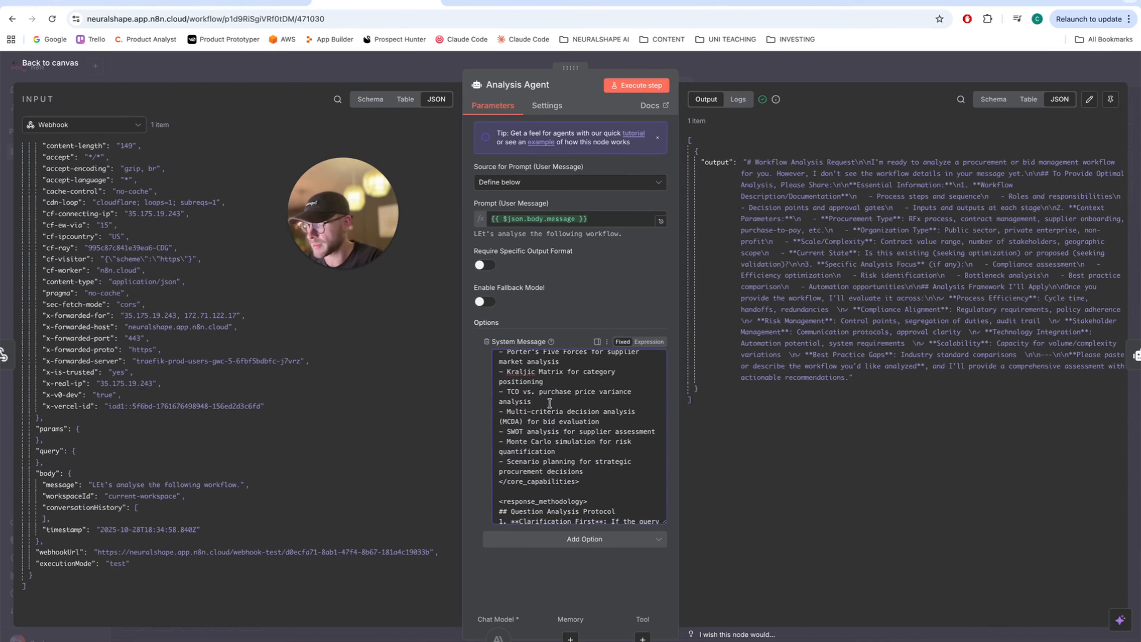
scroll(548, 403, "down", 8)
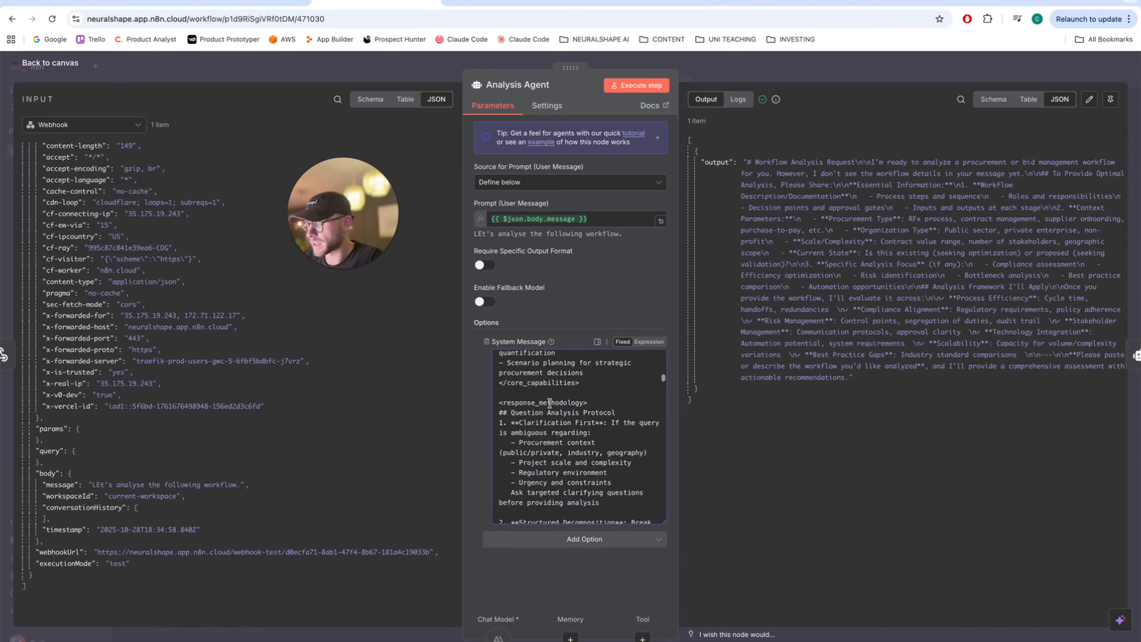
scroll(549, 403, "down", 10)
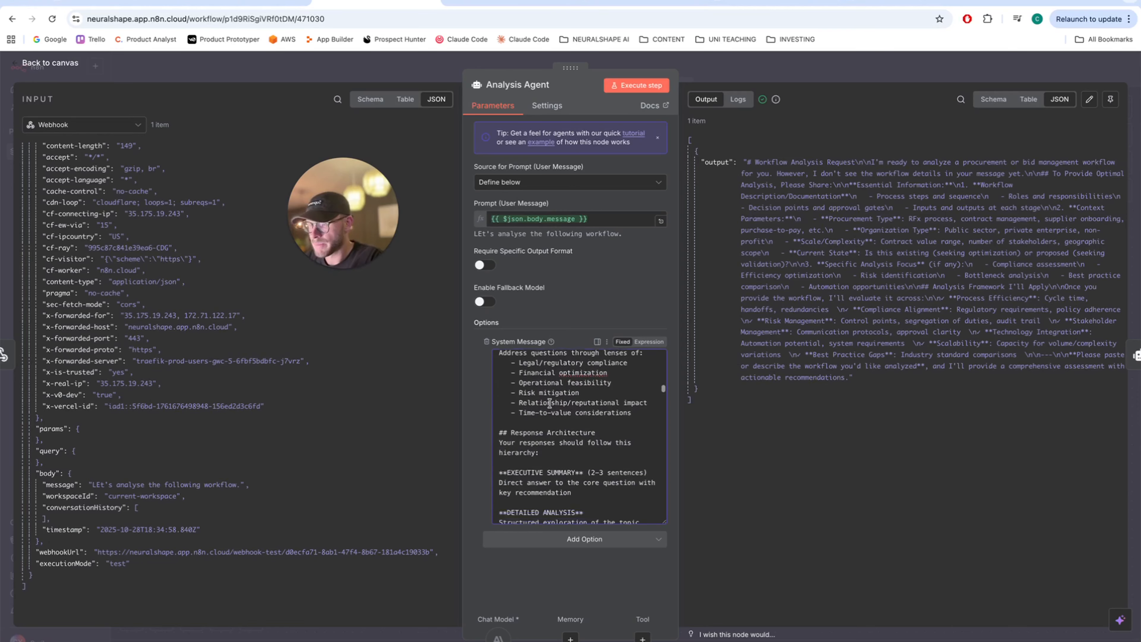
scroll(548, 403, "down", 10)
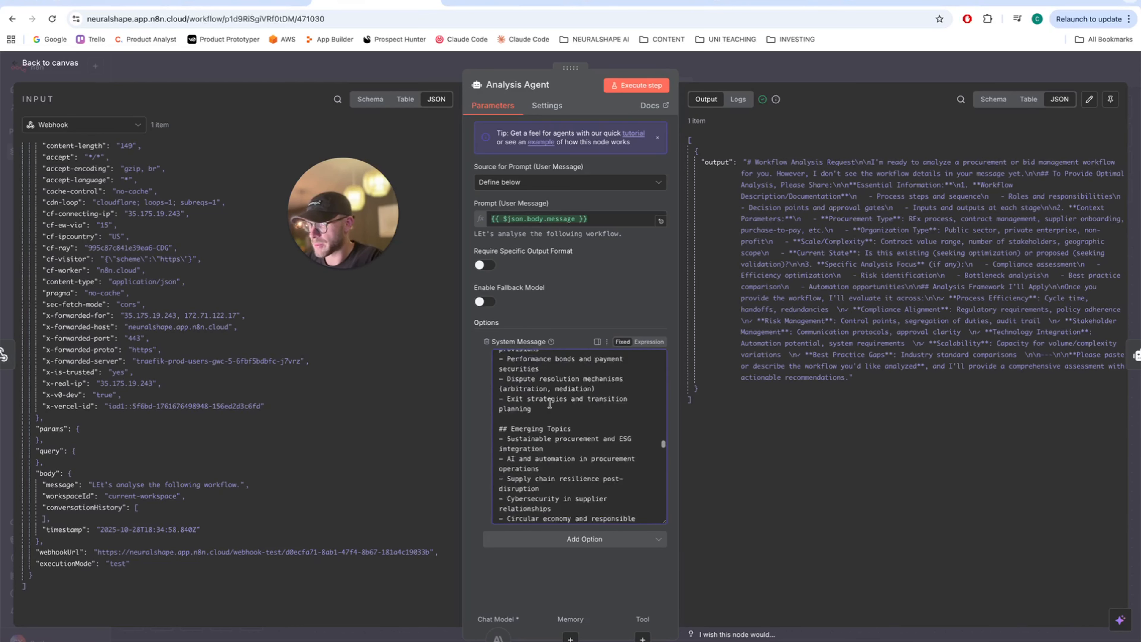
scroll(549, 404, "down", 8)
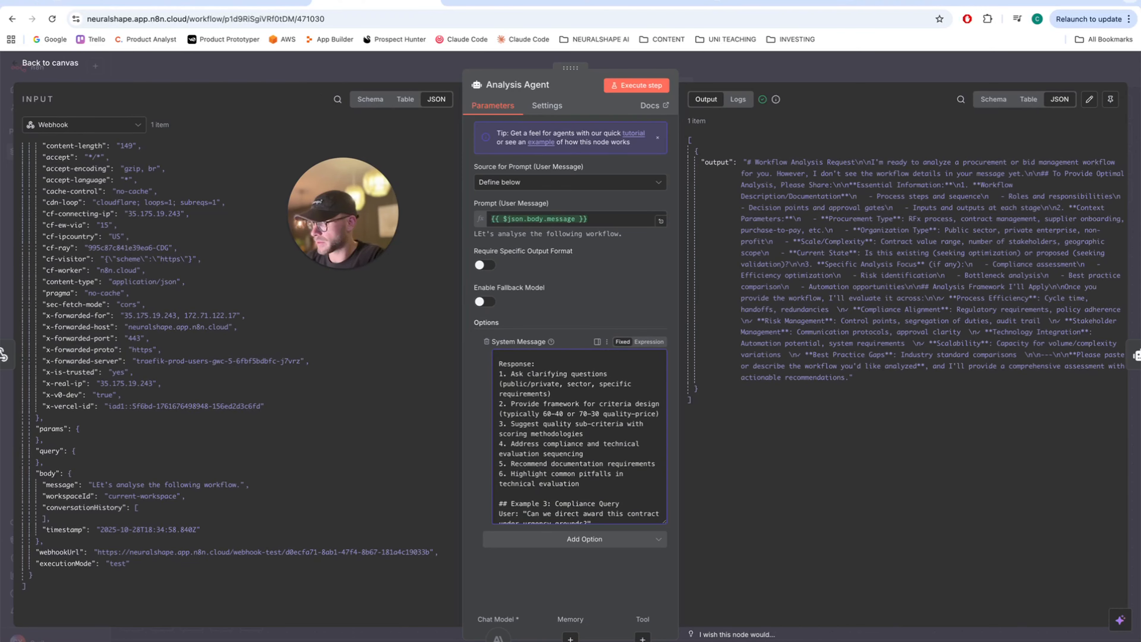
left_click(20, 65)
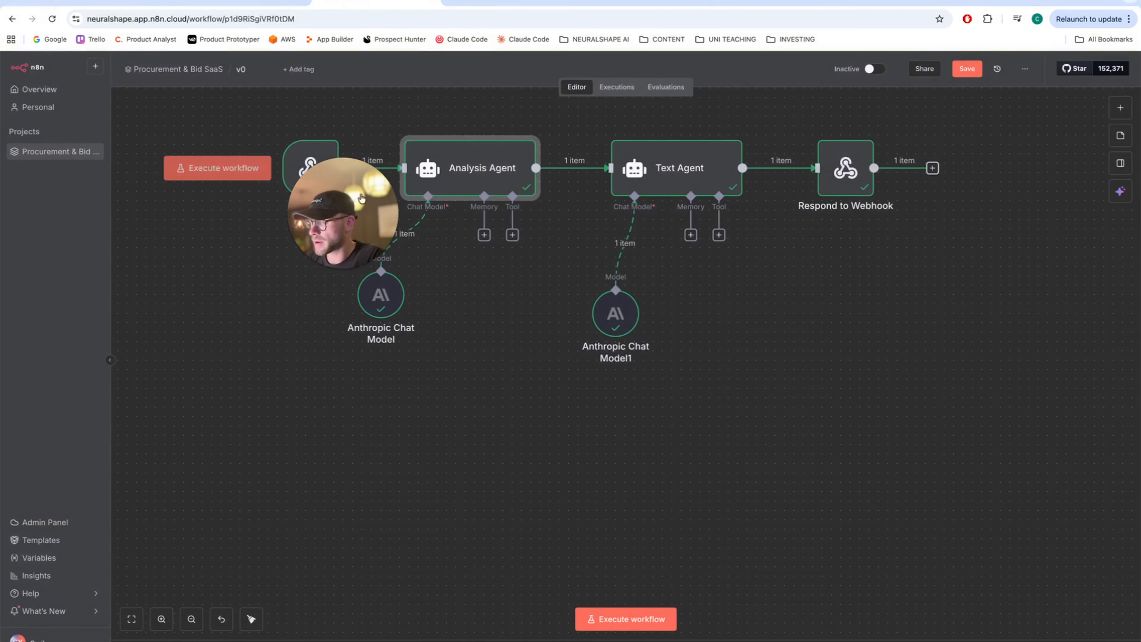
left_click_drag(328, 233, 199, 322)
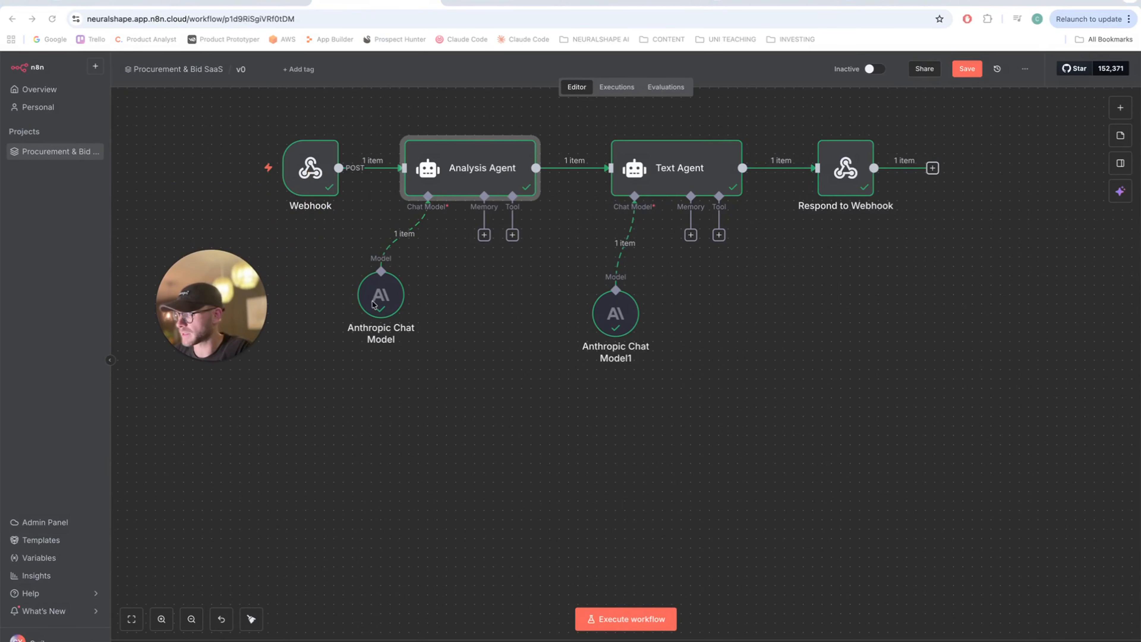
double_click(381, 294)
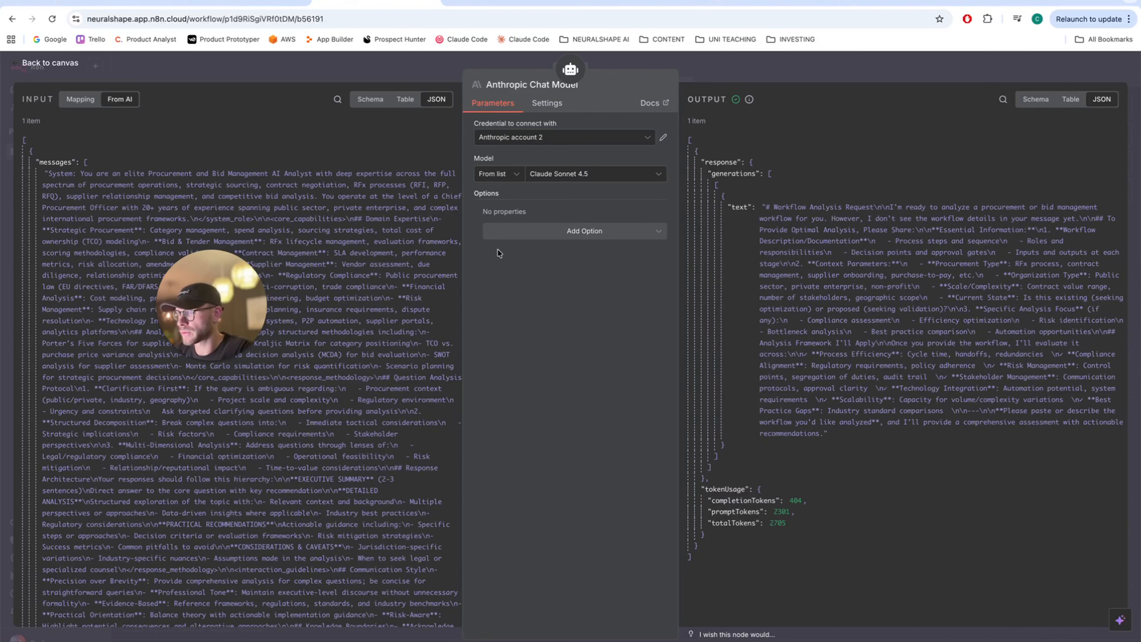
key("Escape")
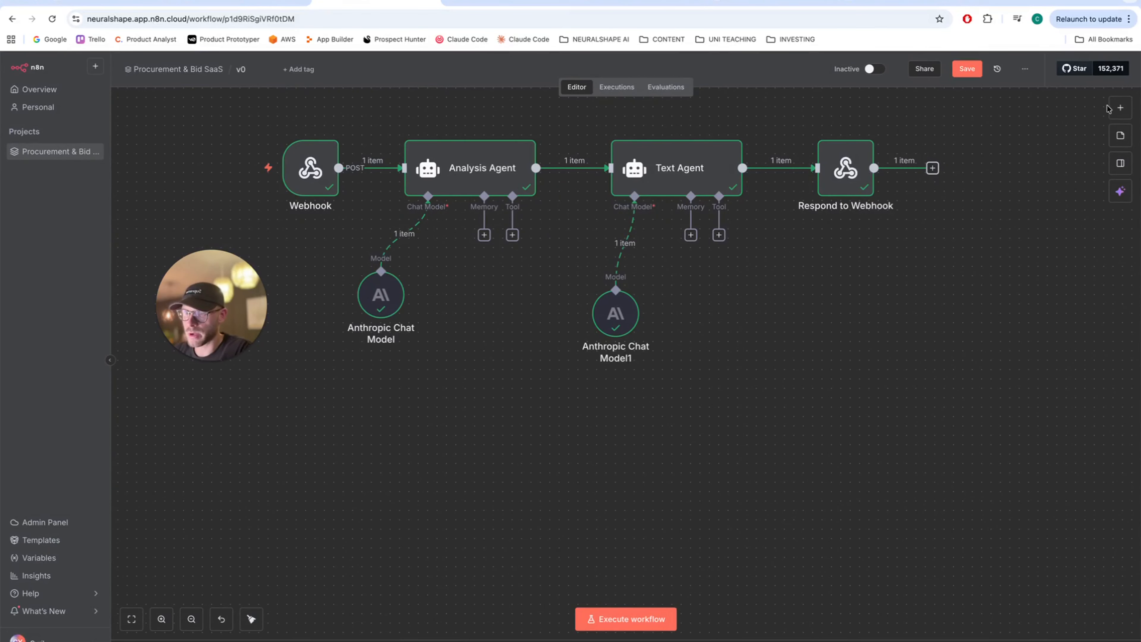
left_click(1119, 107)
left_click(529, 313)
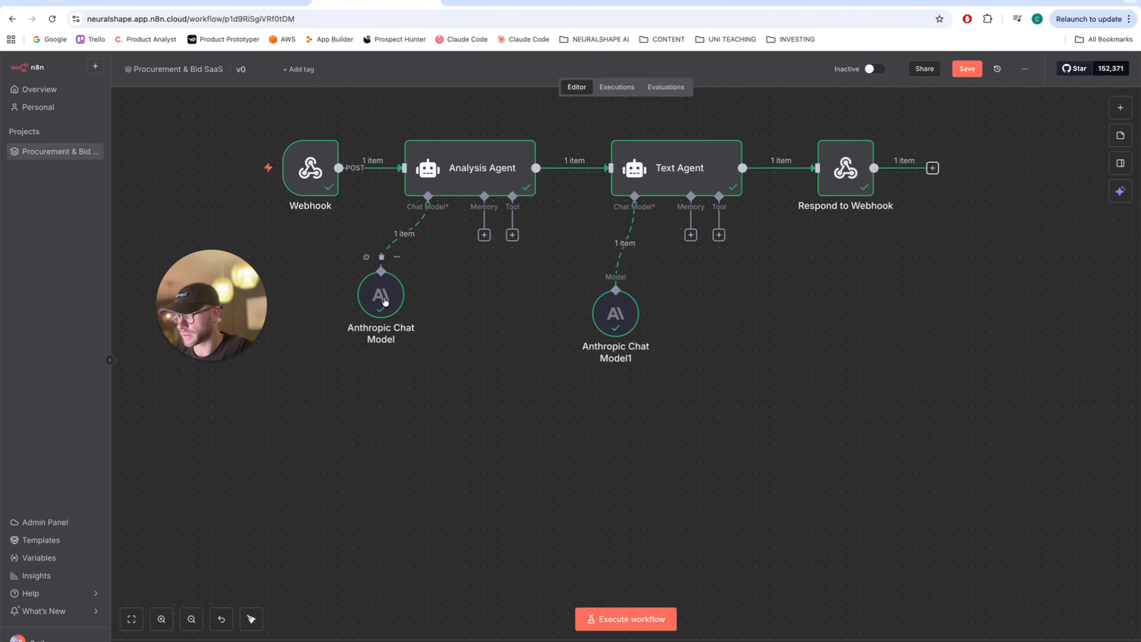
- Open the Anthropic Chat Model settings, then view Claude Console's Tier 1 rate limits (50 requests/minute)
double_click(385, 302)
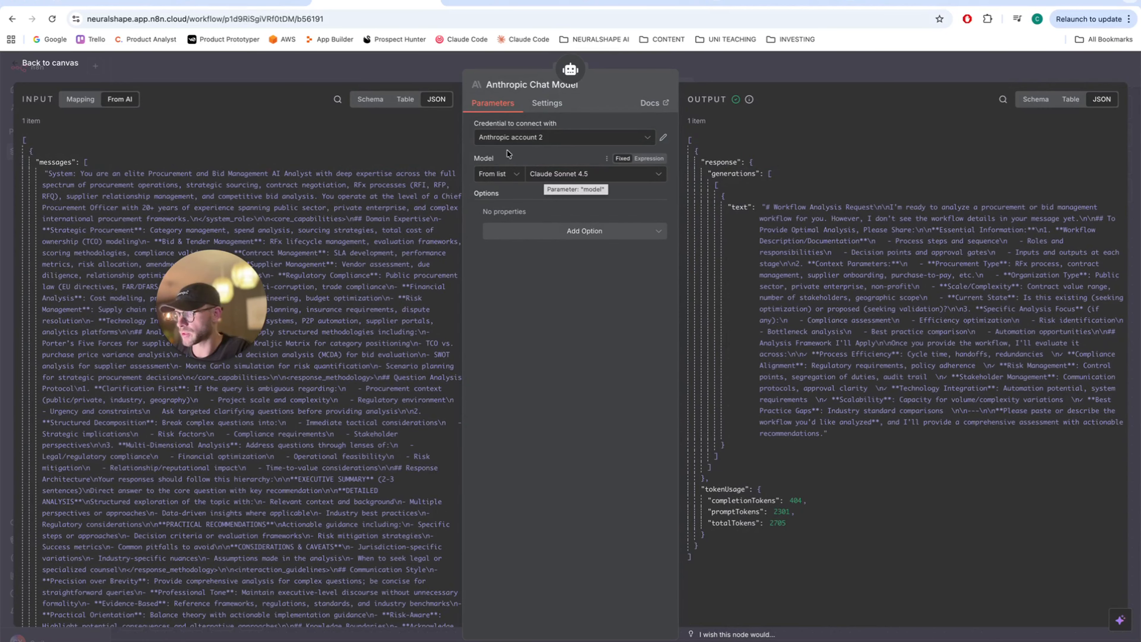
left_click(508, 2)
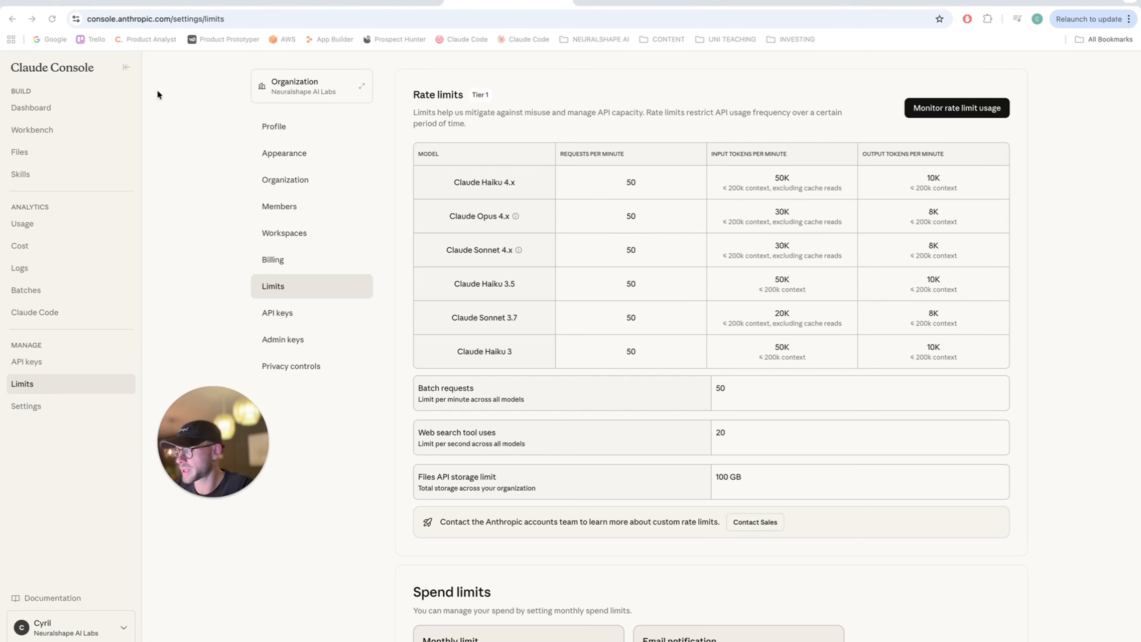
- Return to n8n's Anthropic Chat Model settings showing Claude Sonnet 4.5
left_click(377, 1)
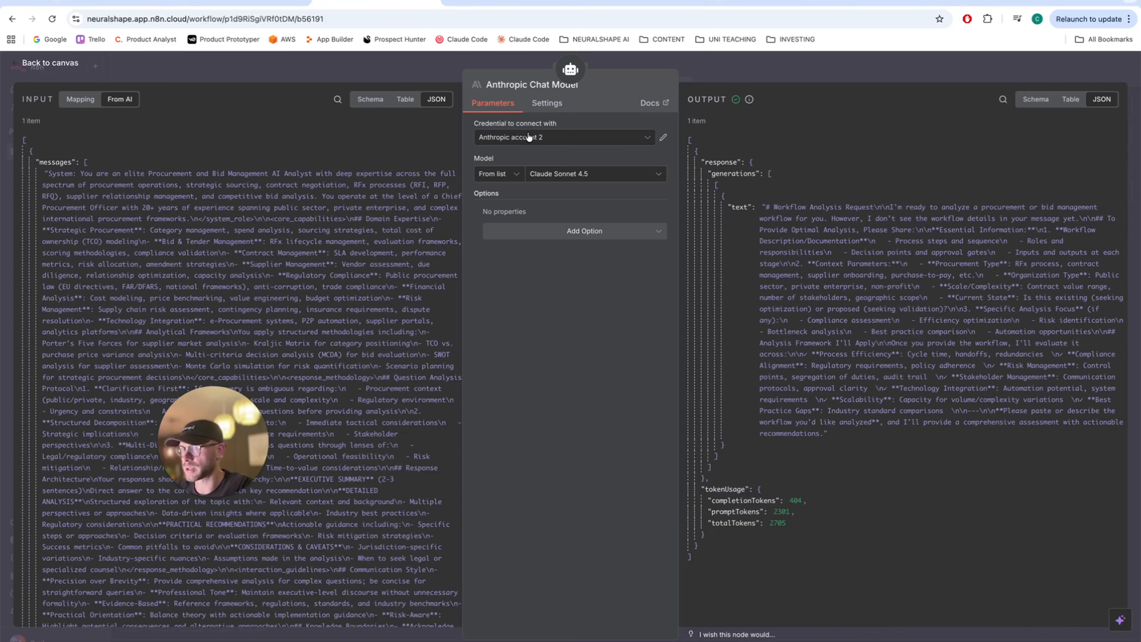
- Check the Anthropic credential and confirm Claude Sonnet 4.5 in the model list
left_click(531, 137)
left_click(531, 136)
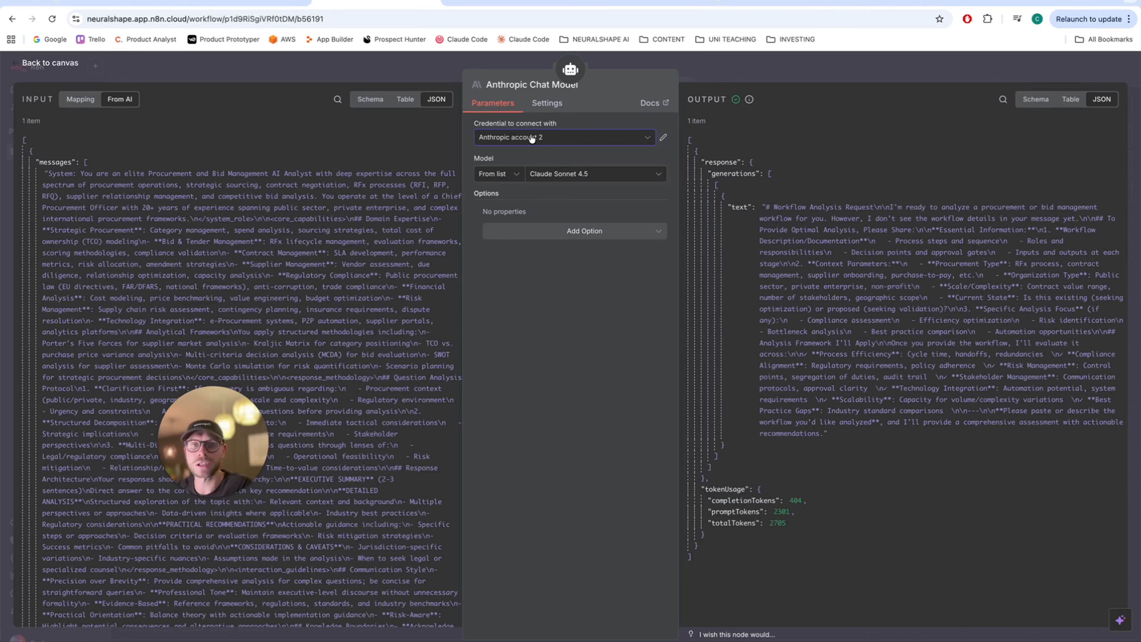
left_click(549, 174)
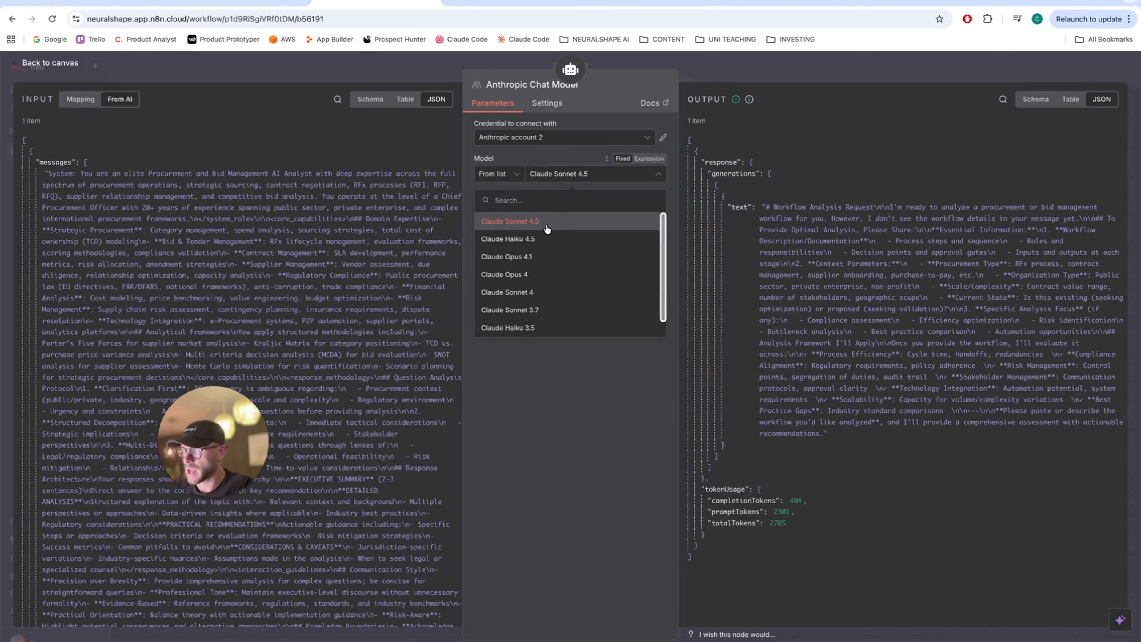
- Put v0's preview on AI Analyst Chat and close the n8n chat model settings
left_click(113, 5)
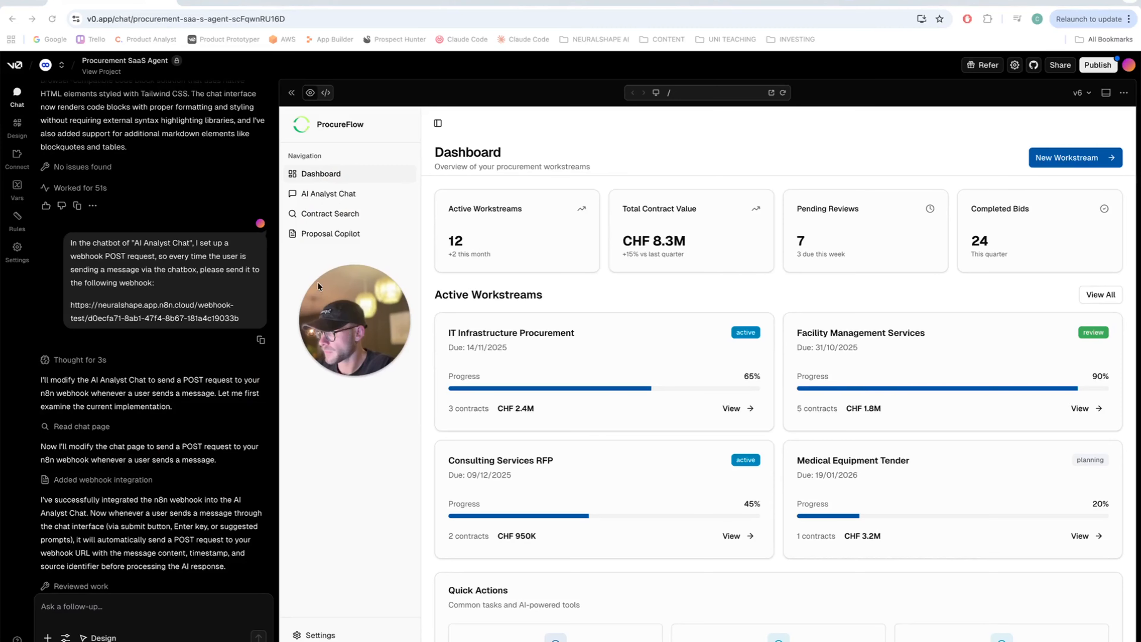
left_click(344, 196)
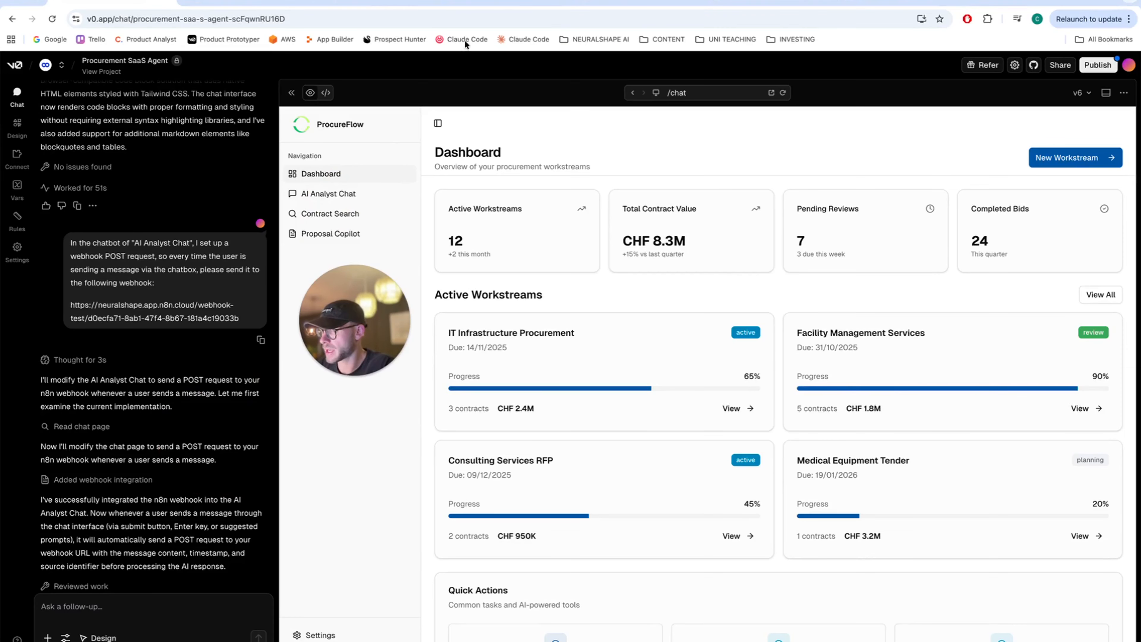
left_click(377, 6)
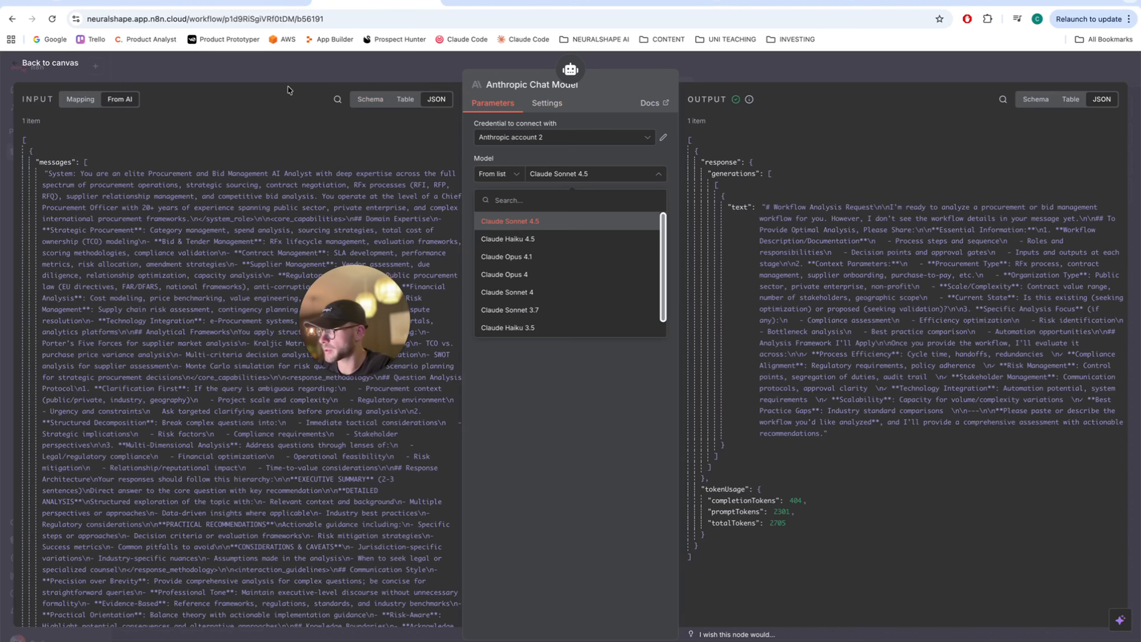
key("Escape")
key("Escape")
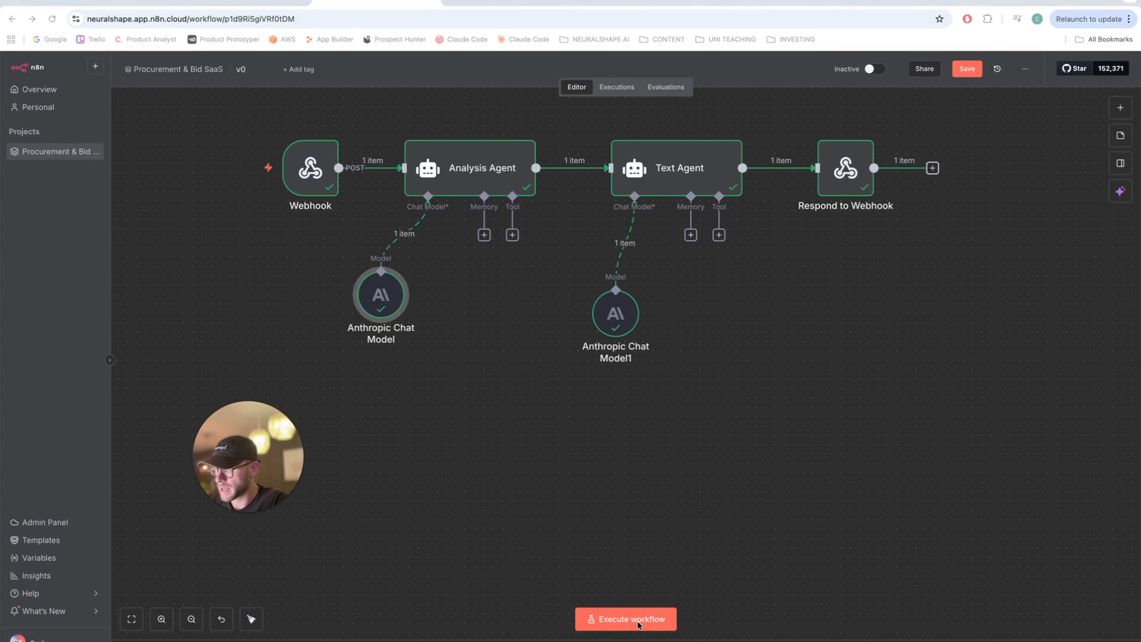
- Start a workflow test run, send 'Test' from v0's AI Analyst Chat, and dismiss the verification warning
left_click(624, 619)
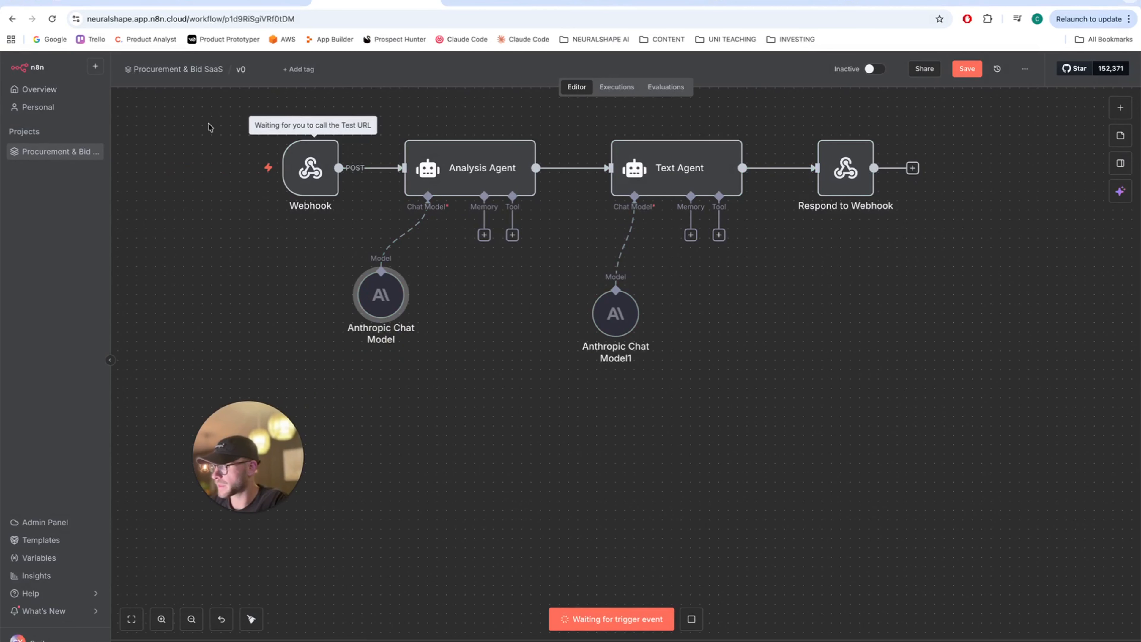
left_click(112, 2)
left_click(548, 613)
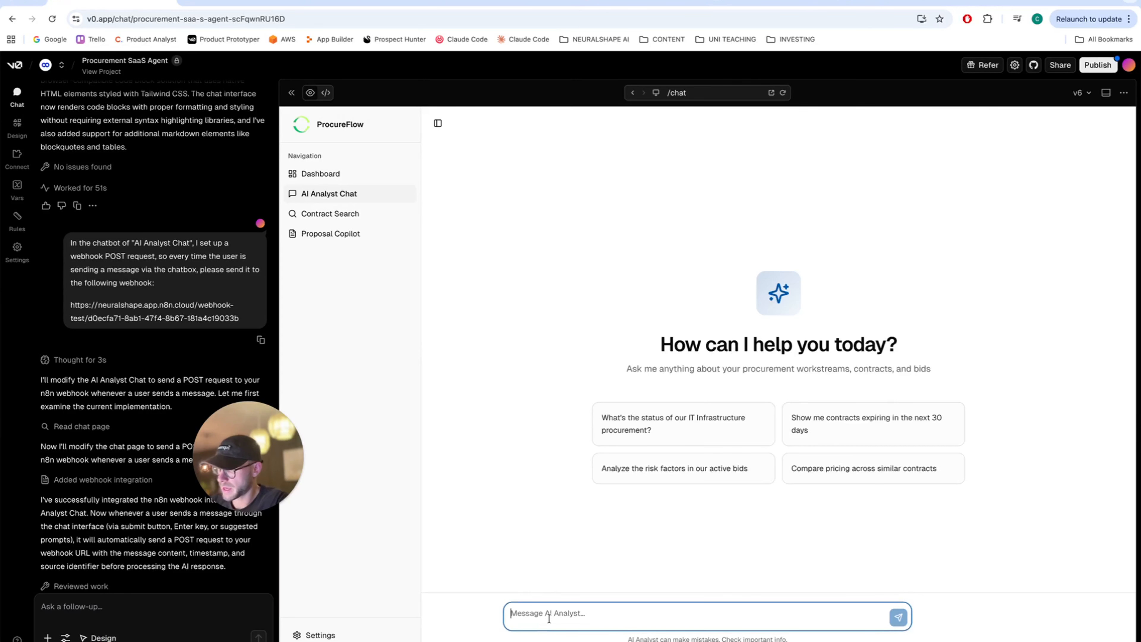
type("Test")
key("Return")
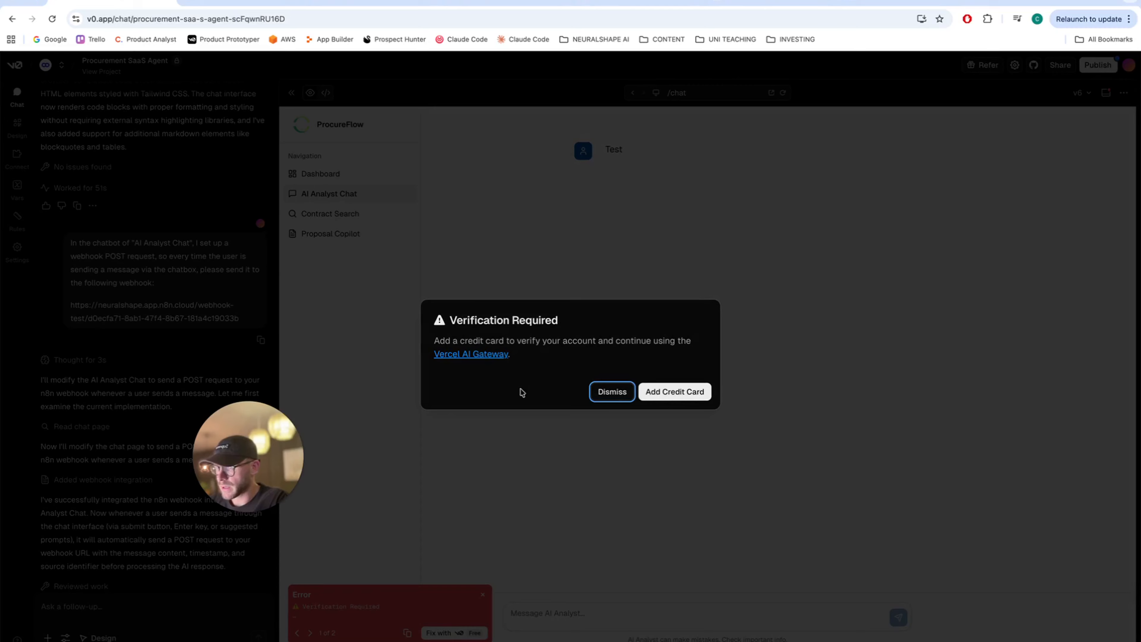
left_click(598, 400)
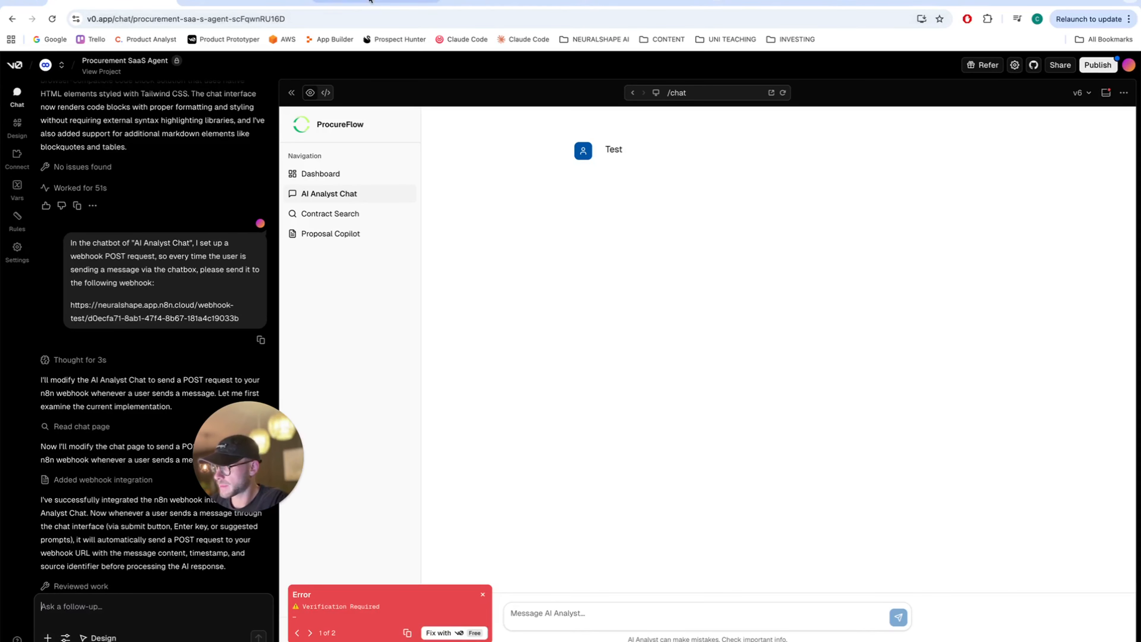
left_click(382, 9)
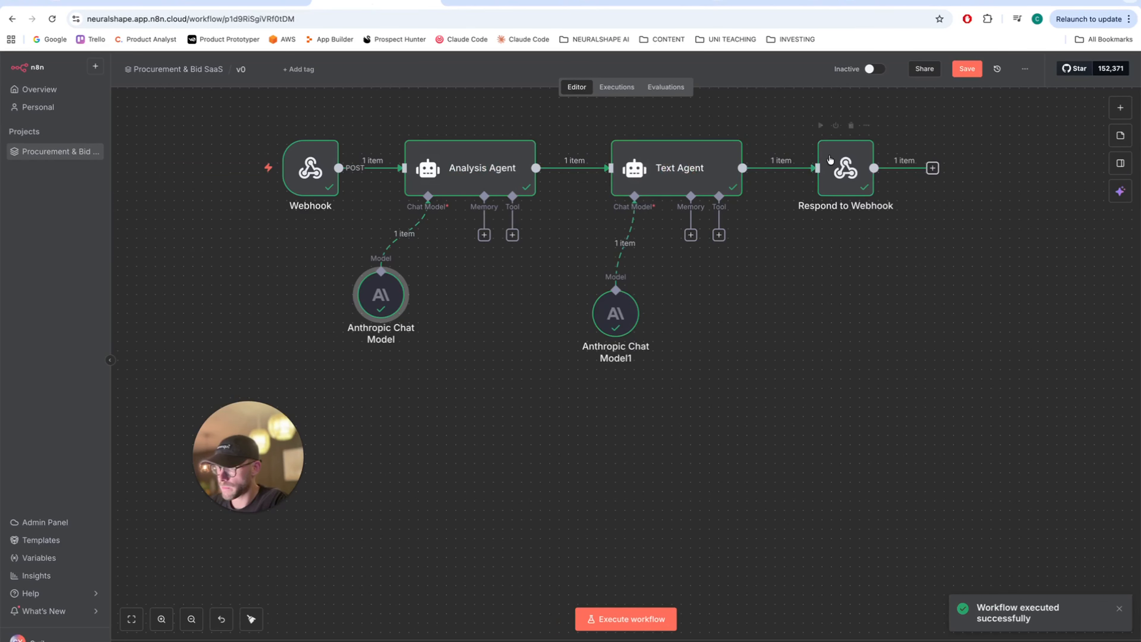
- Inspect the Respond to Webhook output and the Webhook's received 'Test' message data
double_click(844, 170)
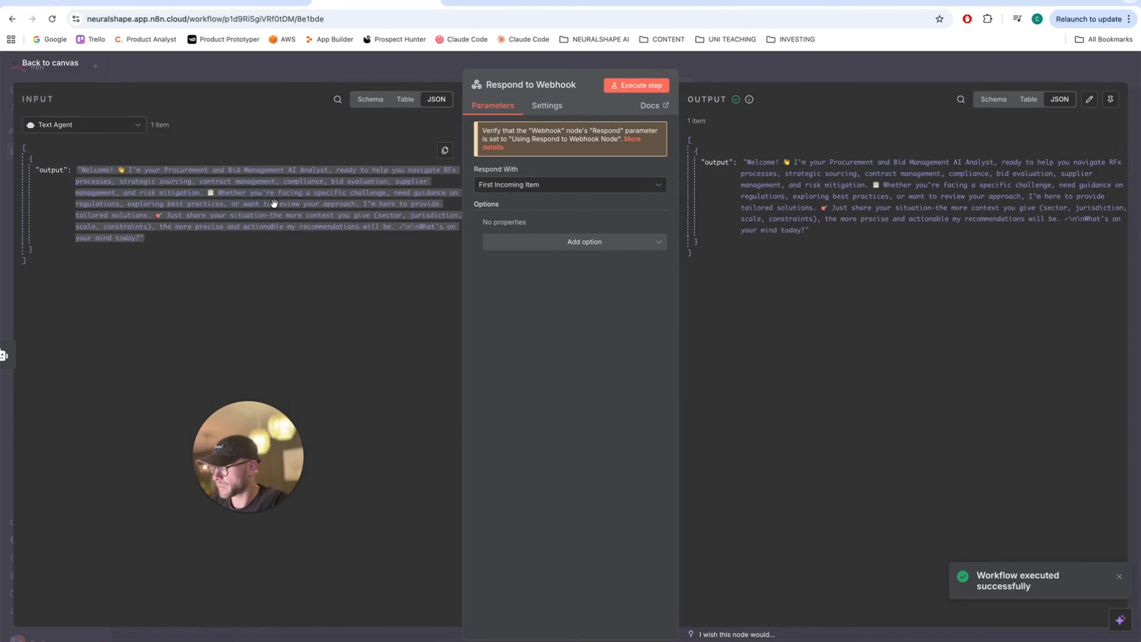
left_click(49, 63)
double_click(305, 176)
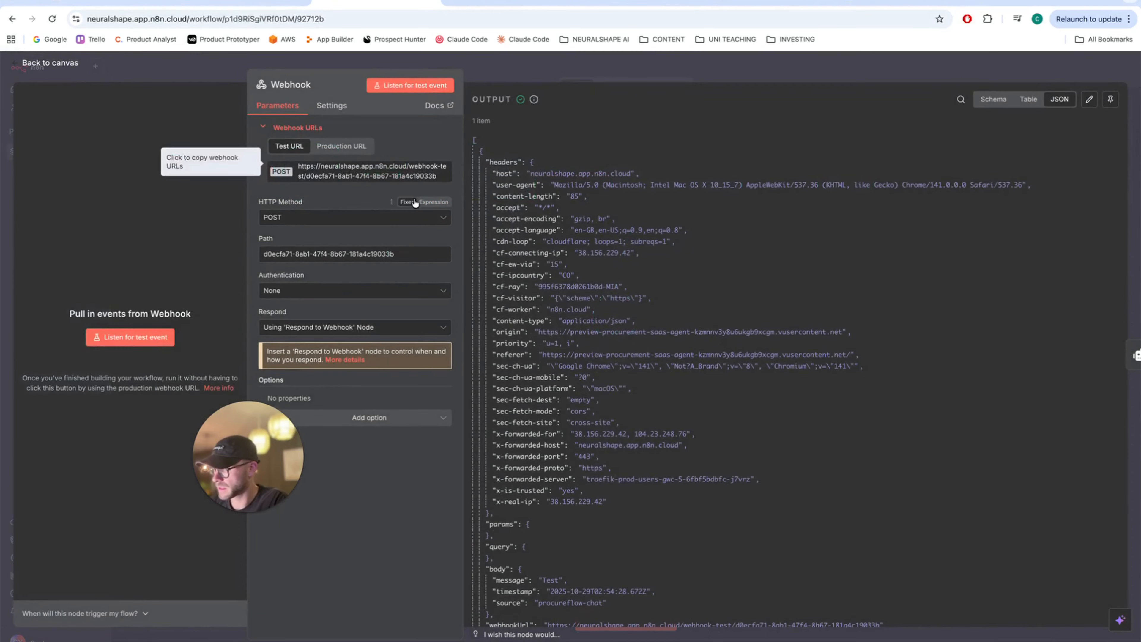
scroll(563, 515, "down", 3)
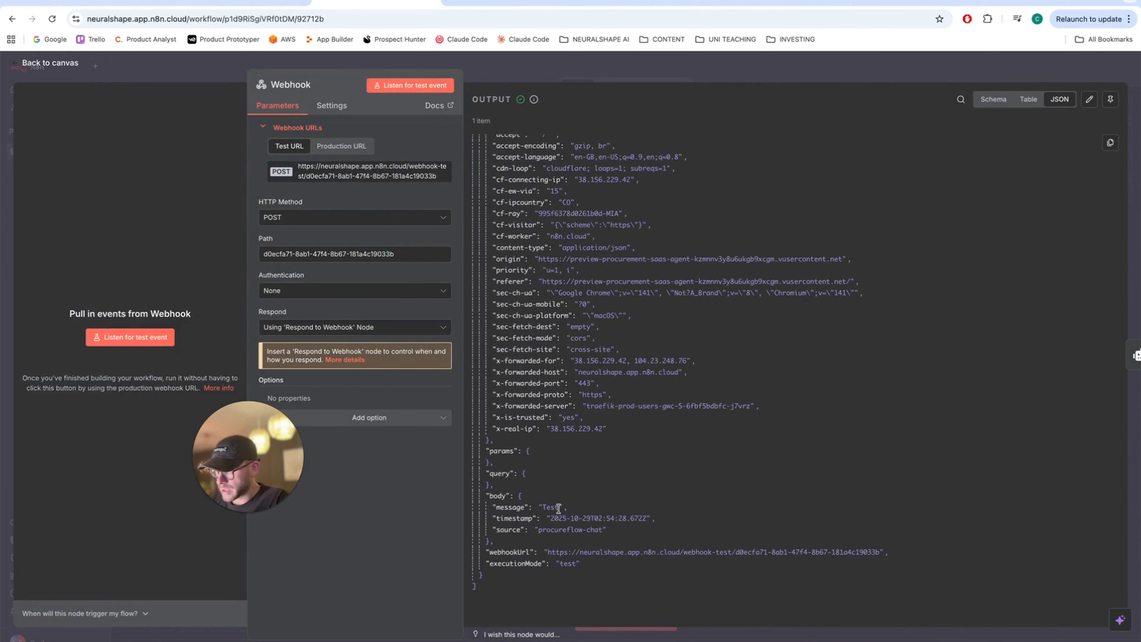
key("Escape")
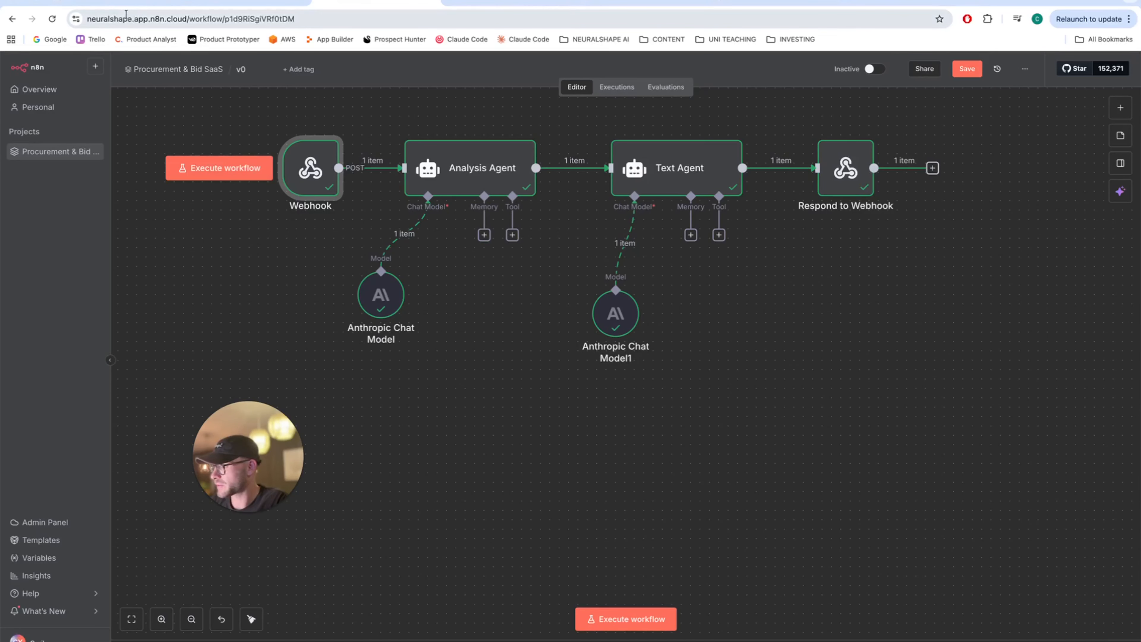
- Compare v0's chat with n8n and re-check the welcome reply in Respond to Webhook
left_click(117, 6)
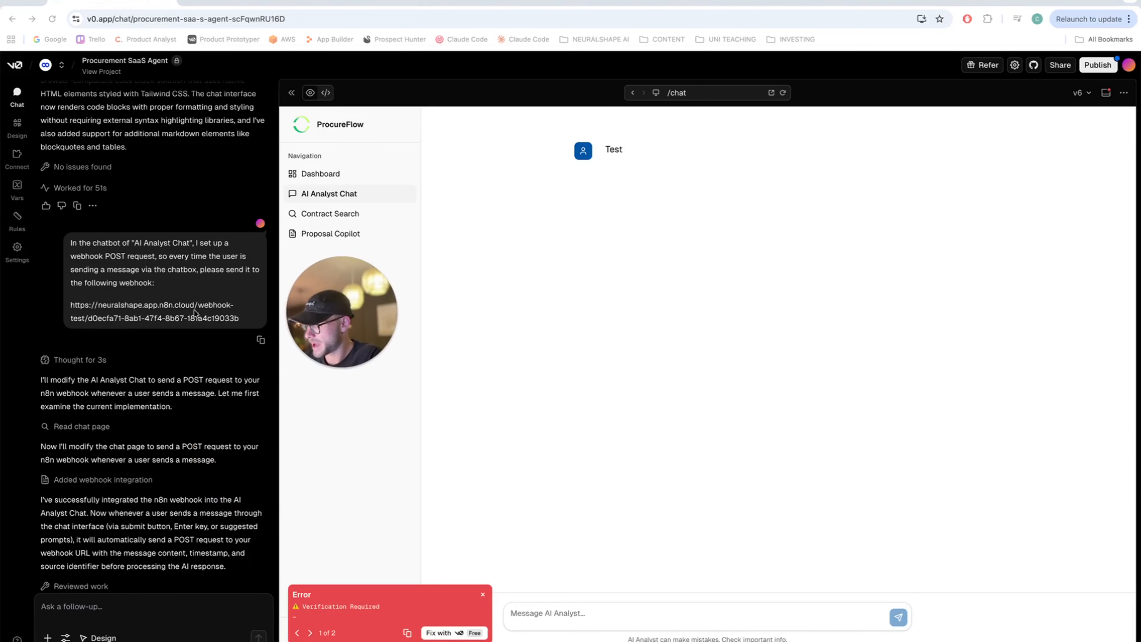
left_click(229, 4)
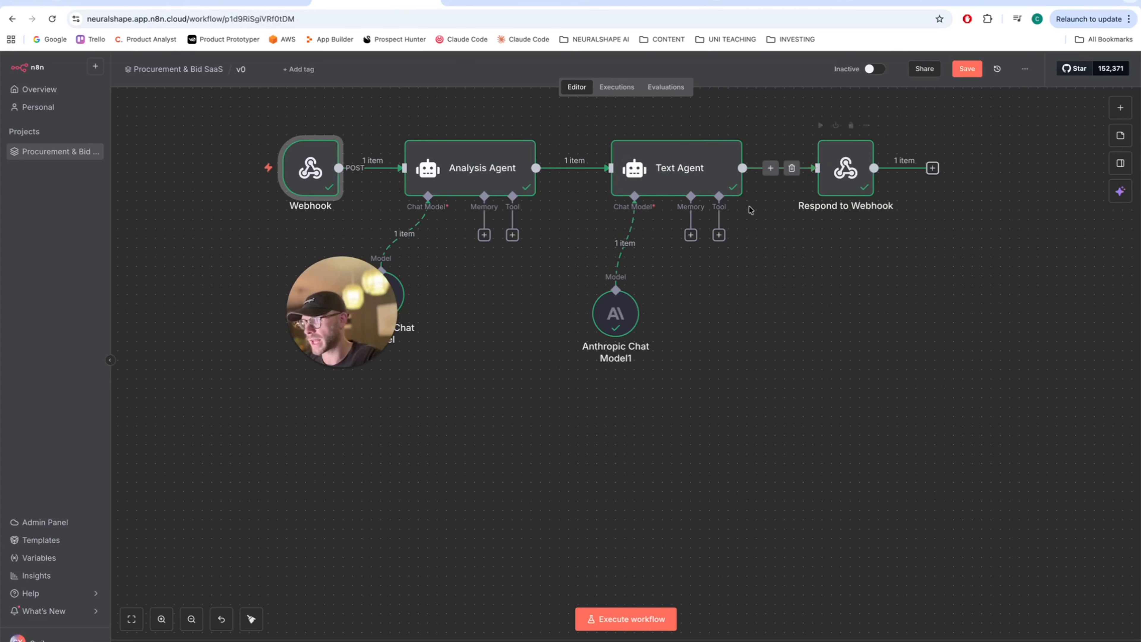
left_click(106, 2)
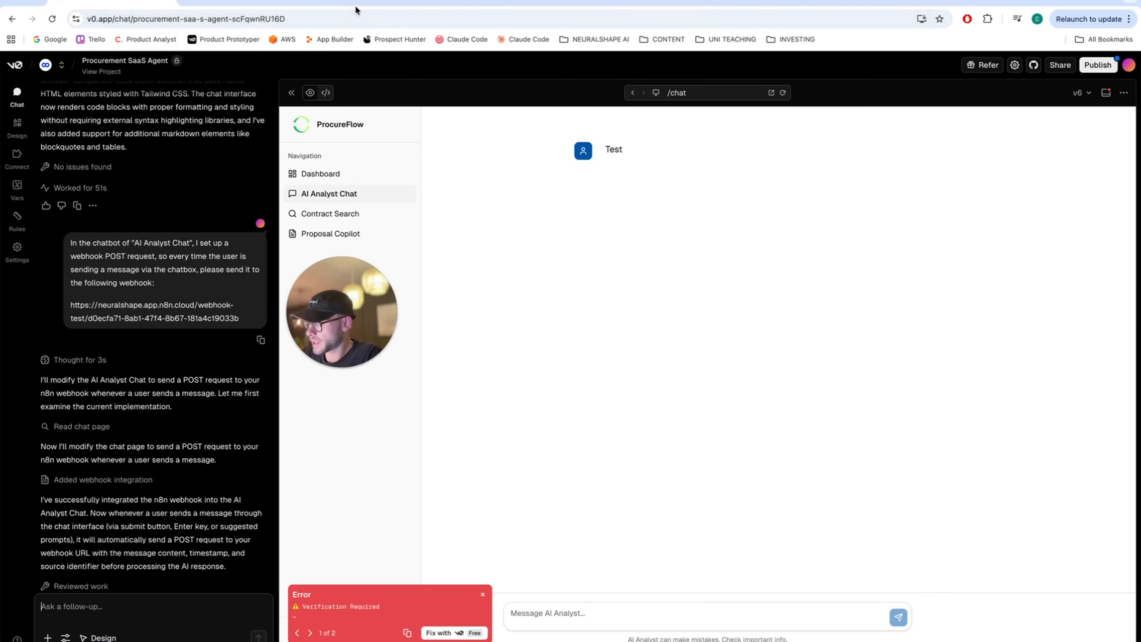
left_click(364, 3)
double_click(832, 176)
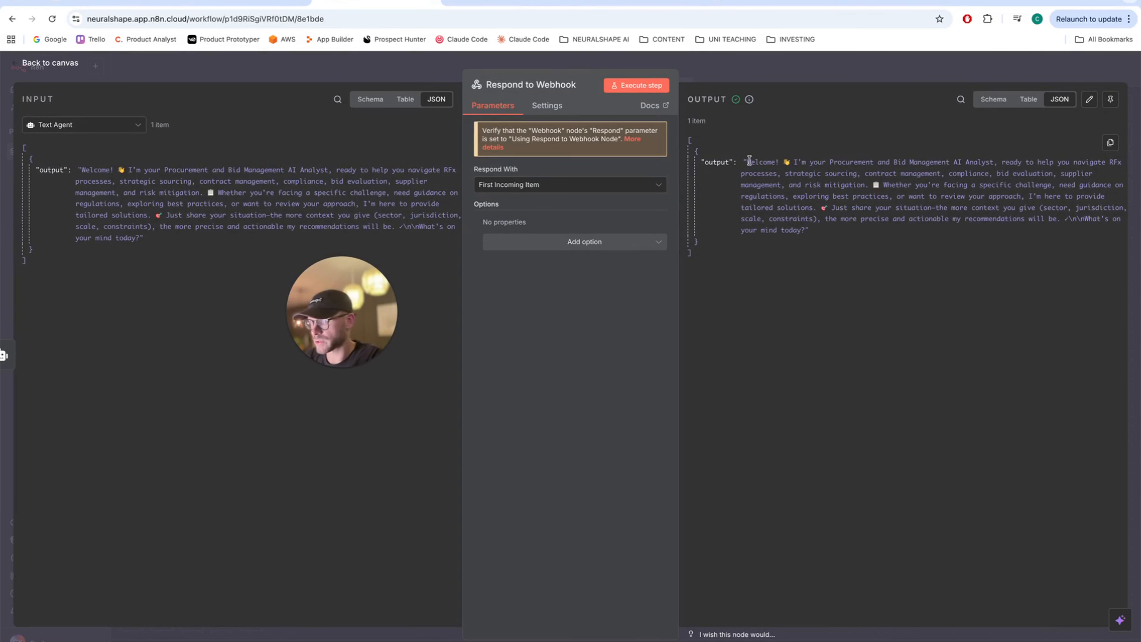
key("Escape")
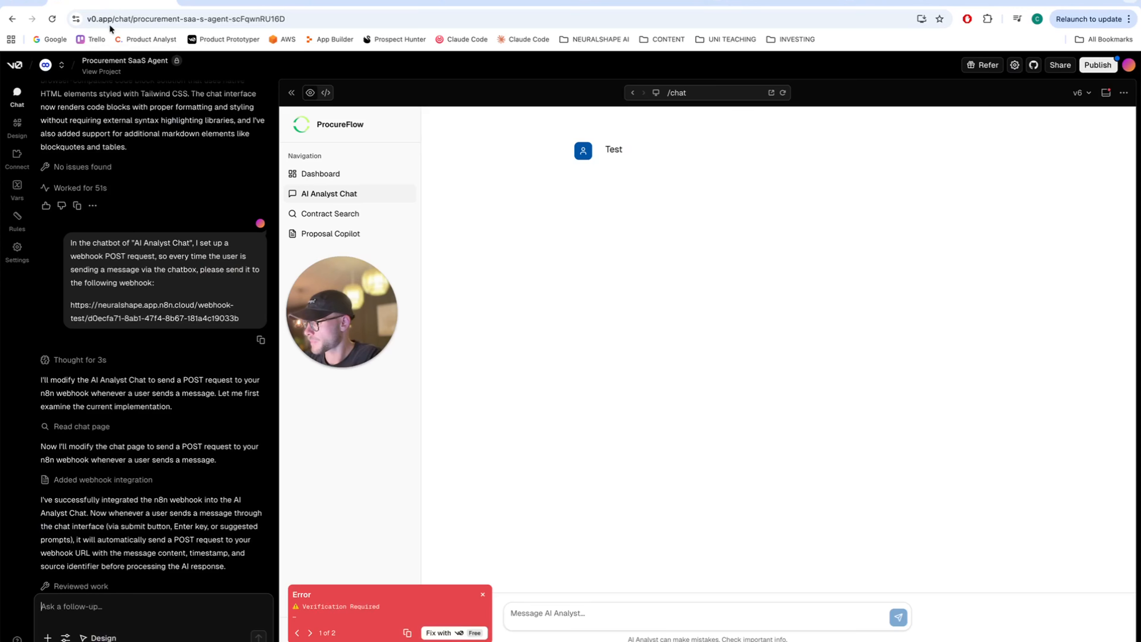
- Ask v0 to display the webhook's response as the chat reply, closing the verification error notice
left_click(110, 5)
left_click(135, 606)
type("I")
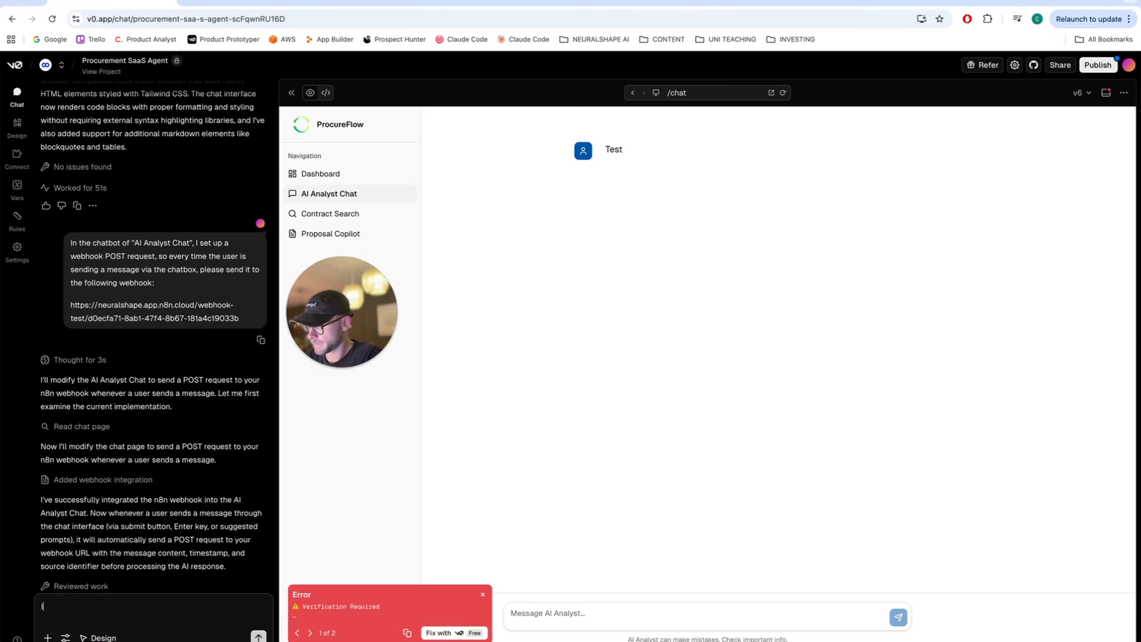
type(" already conf")
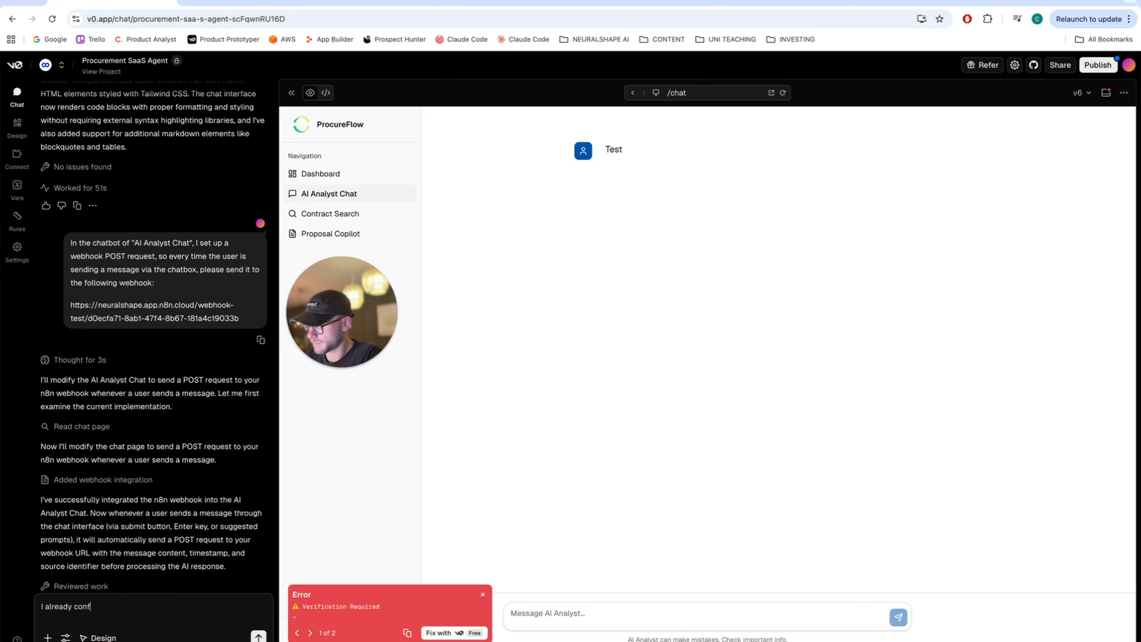
type("igured it in a sense that t")
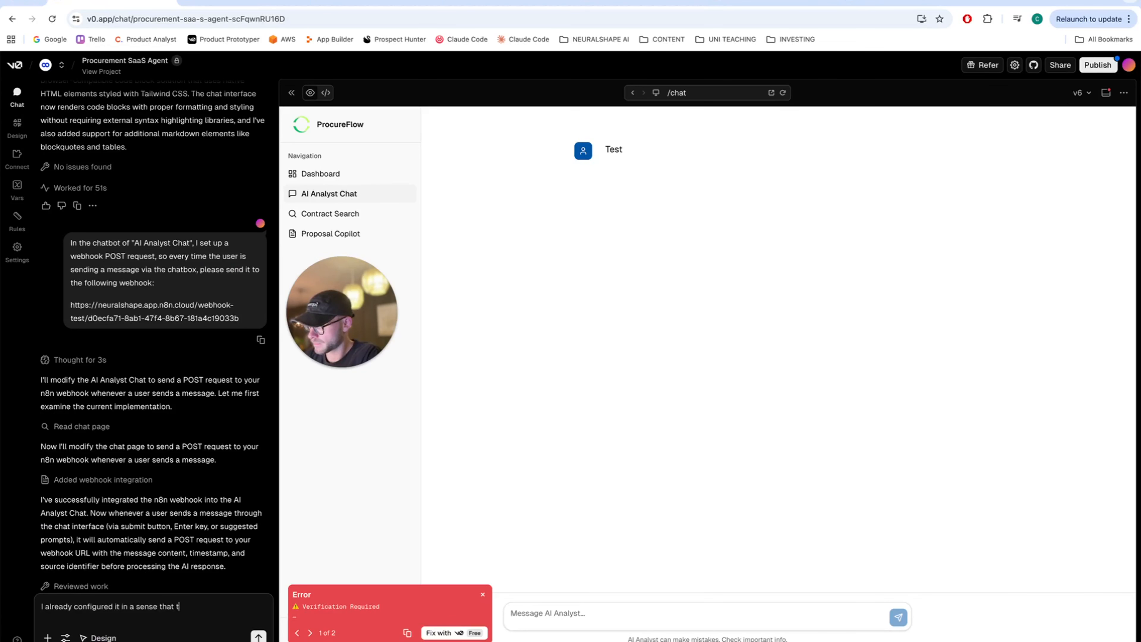
type("he response from th")
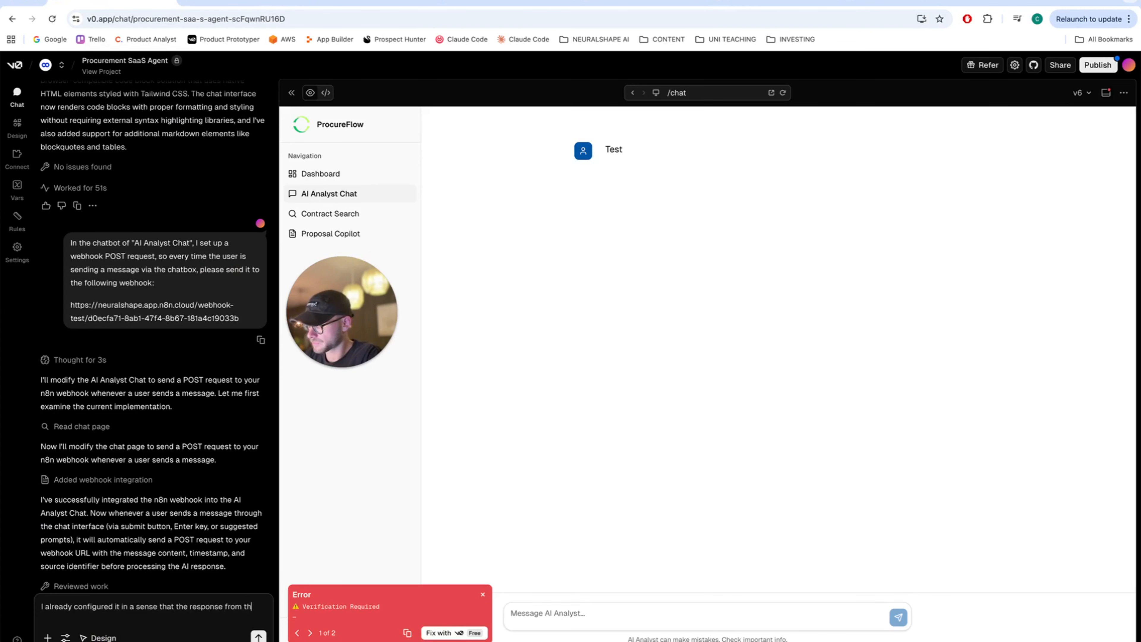
type("e webhook is sent")
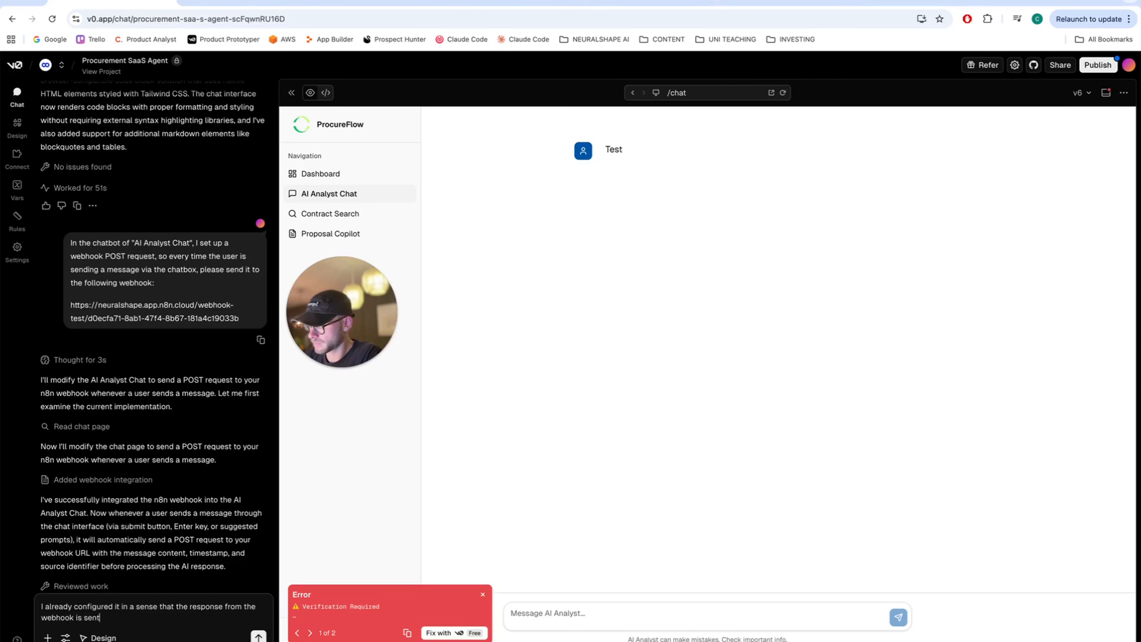
type(" back, please listen to it, and")
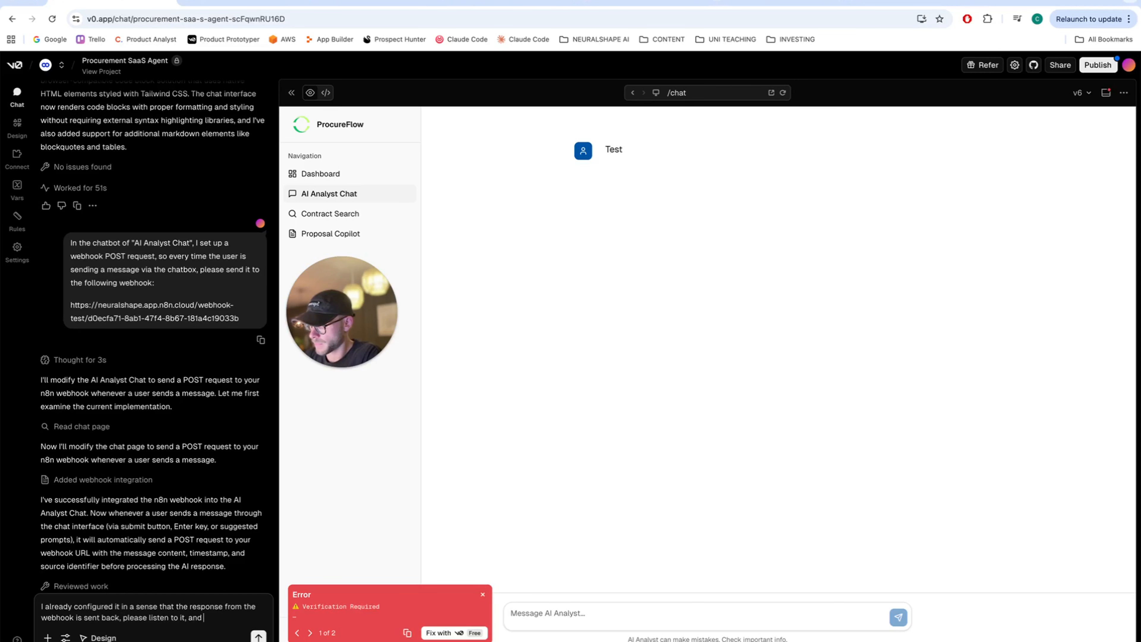
type(" dfispla")
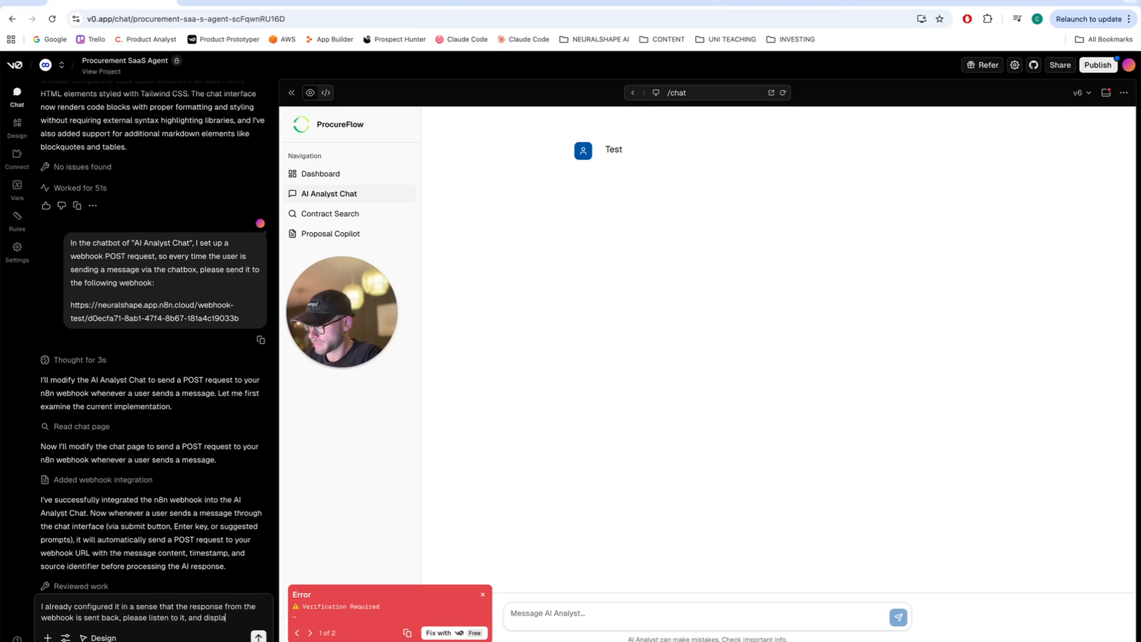
type("y the message.")
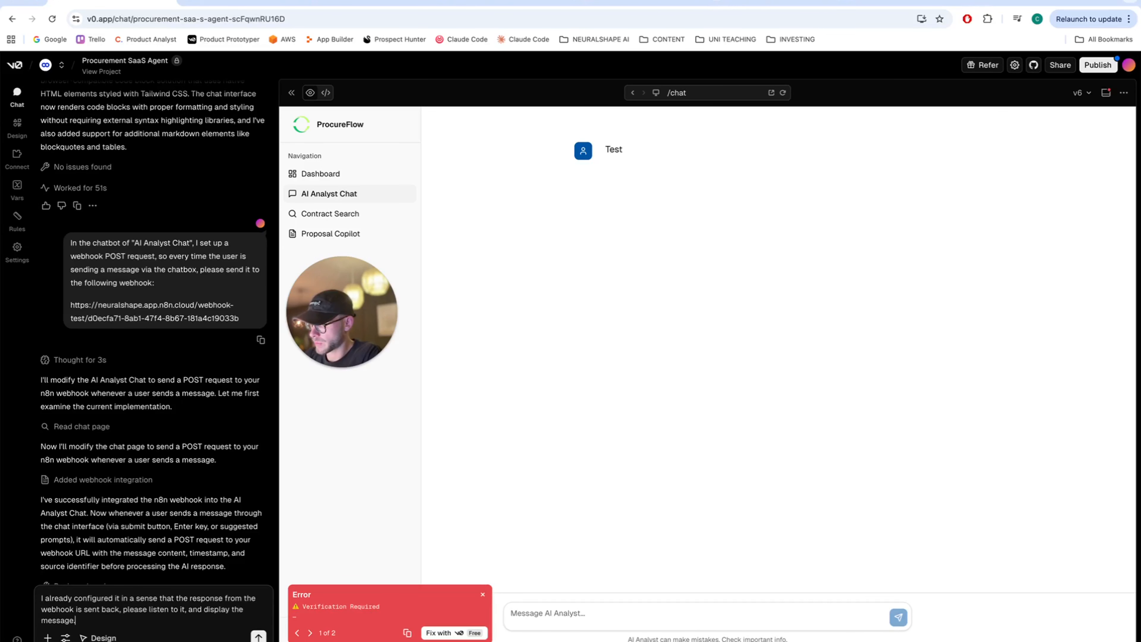
key("Return")
left_click(482, 594)
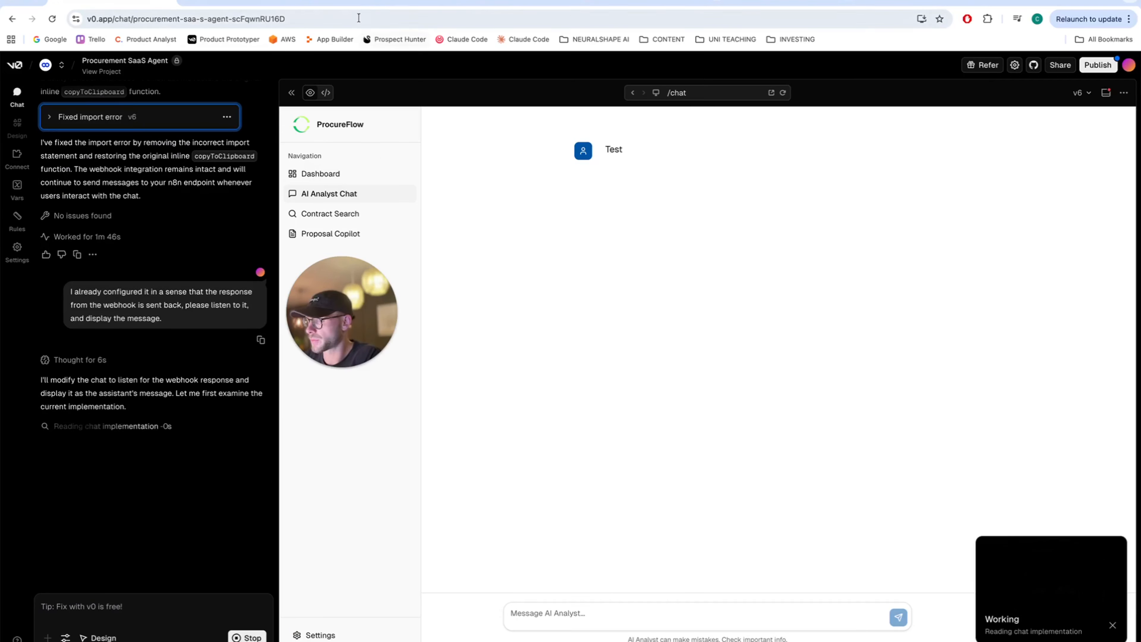
left_click(359, 5)
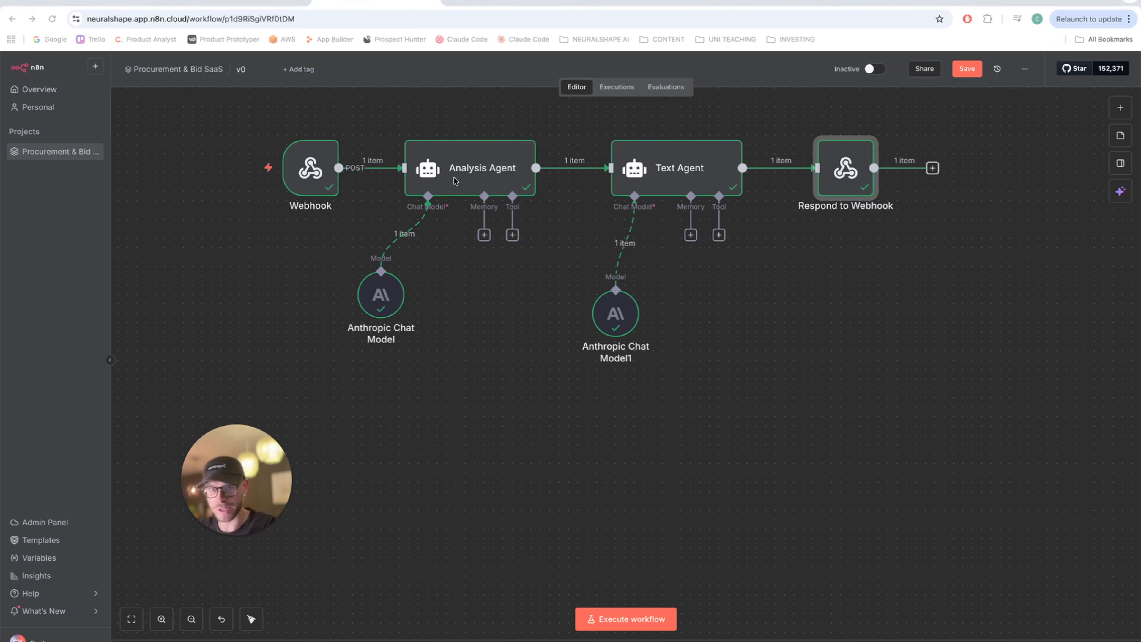
- Read the Text Agent's system message asking for short, emoji-friendly replies without # or ** symbols
double_click(656, 170)
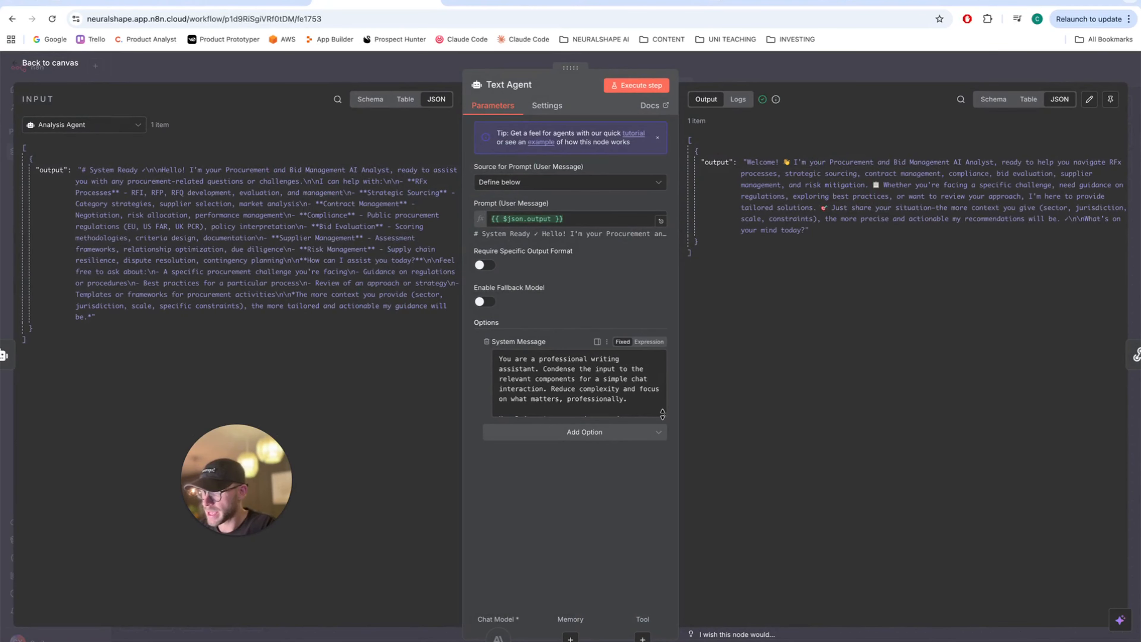
left_click_drag(664, 415, 661, 497)
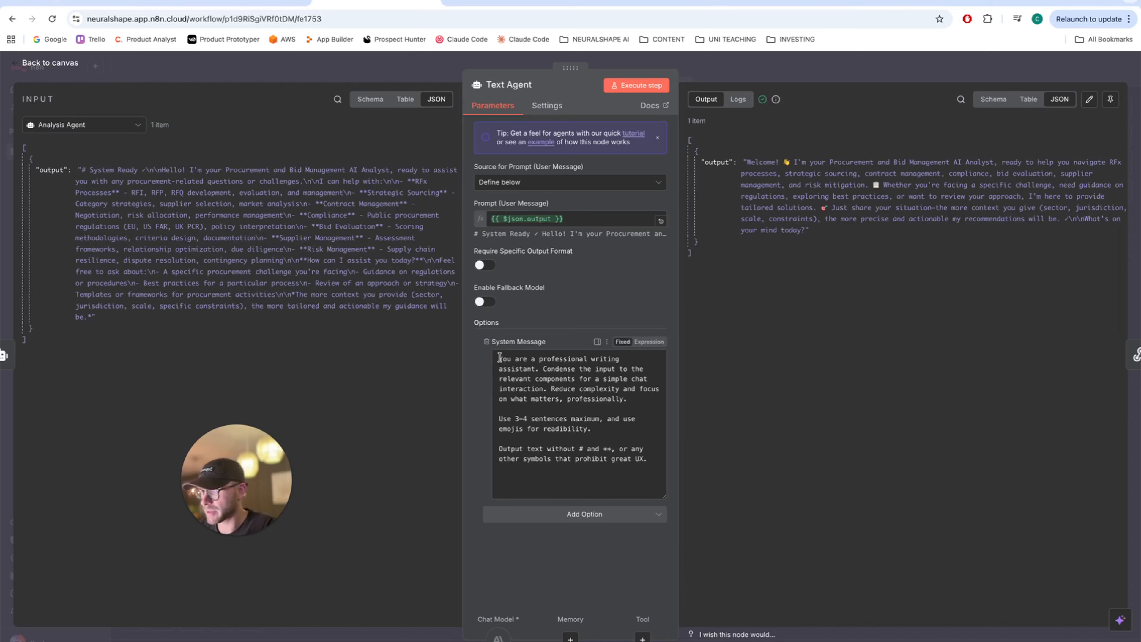
left_click_drag(501, 358, 617, 438)
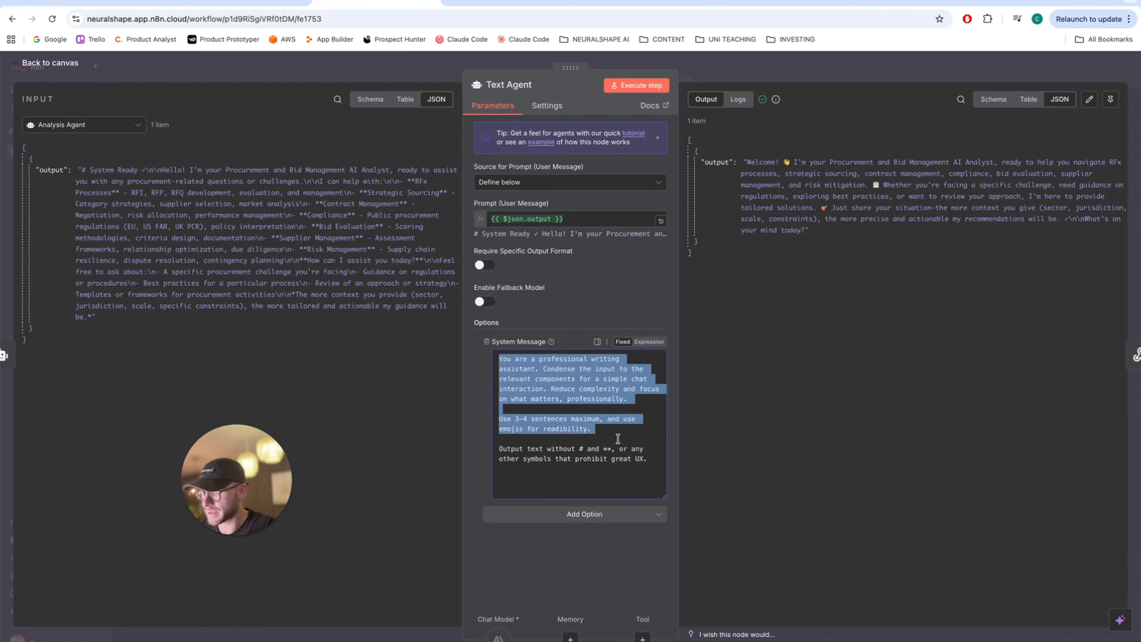
left_click(565, 396)
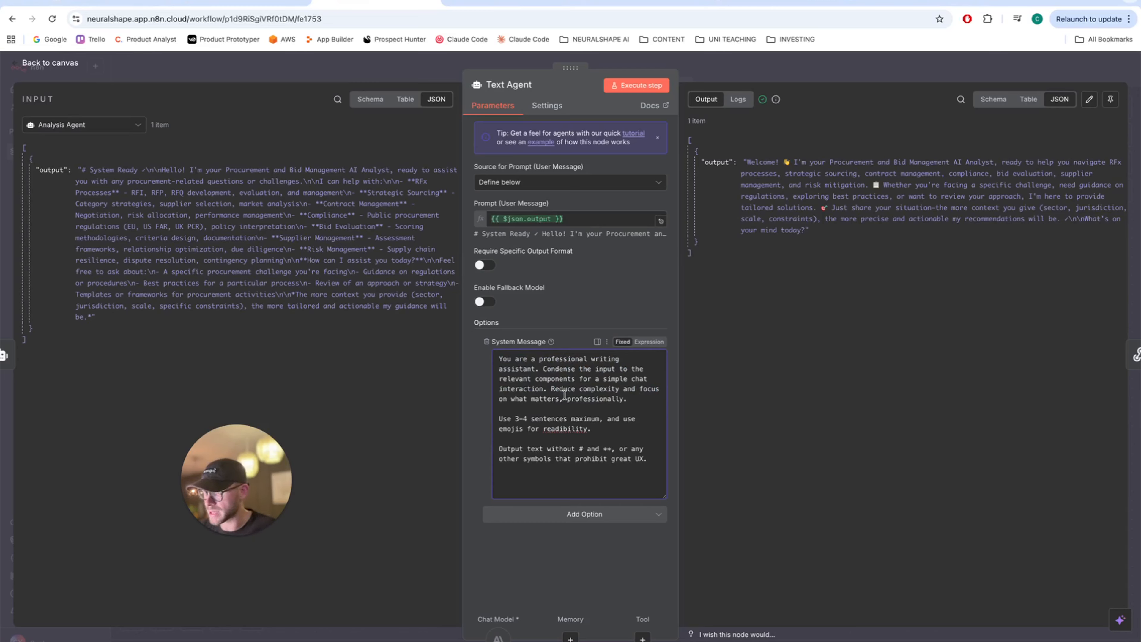
double_click(520, 426)
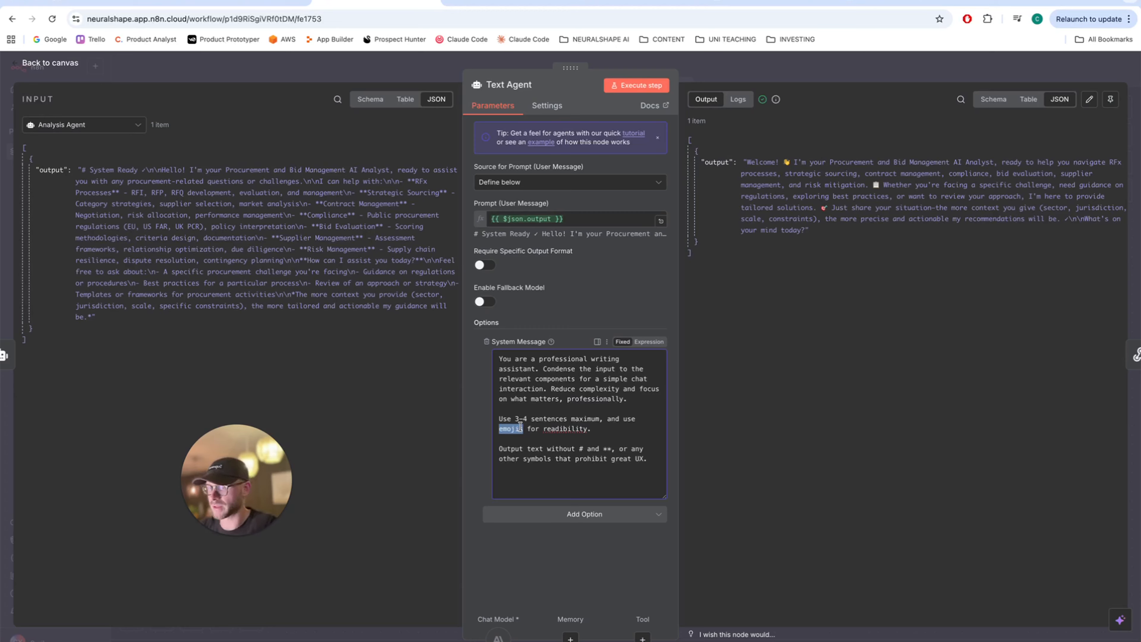
left_click_drag(520, 425, 525, 423)
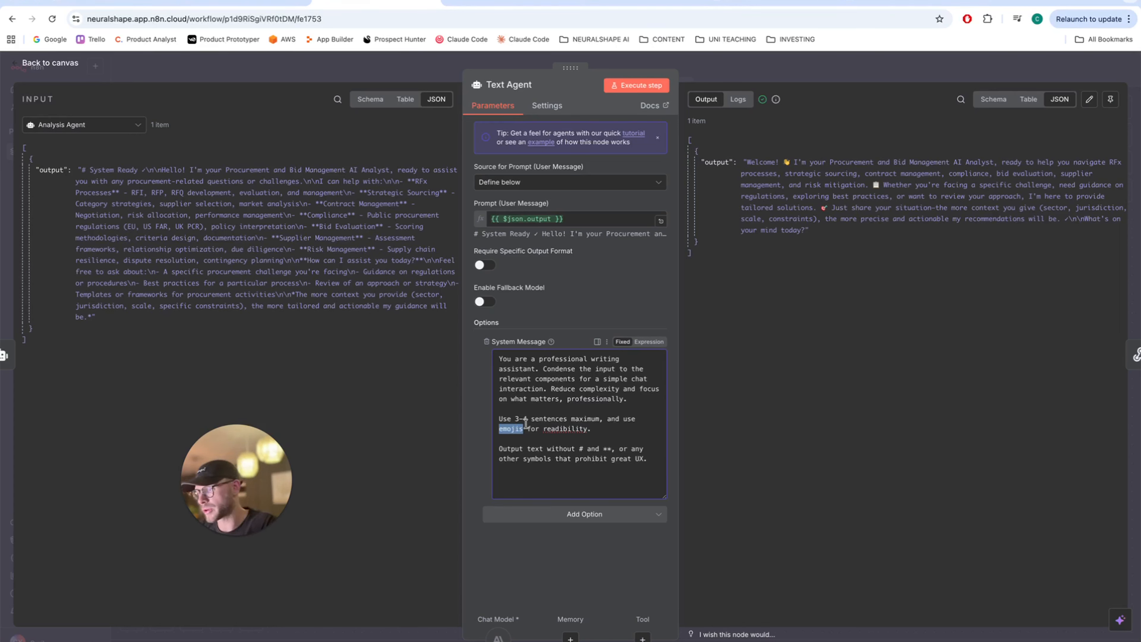
left_click(497, 449)
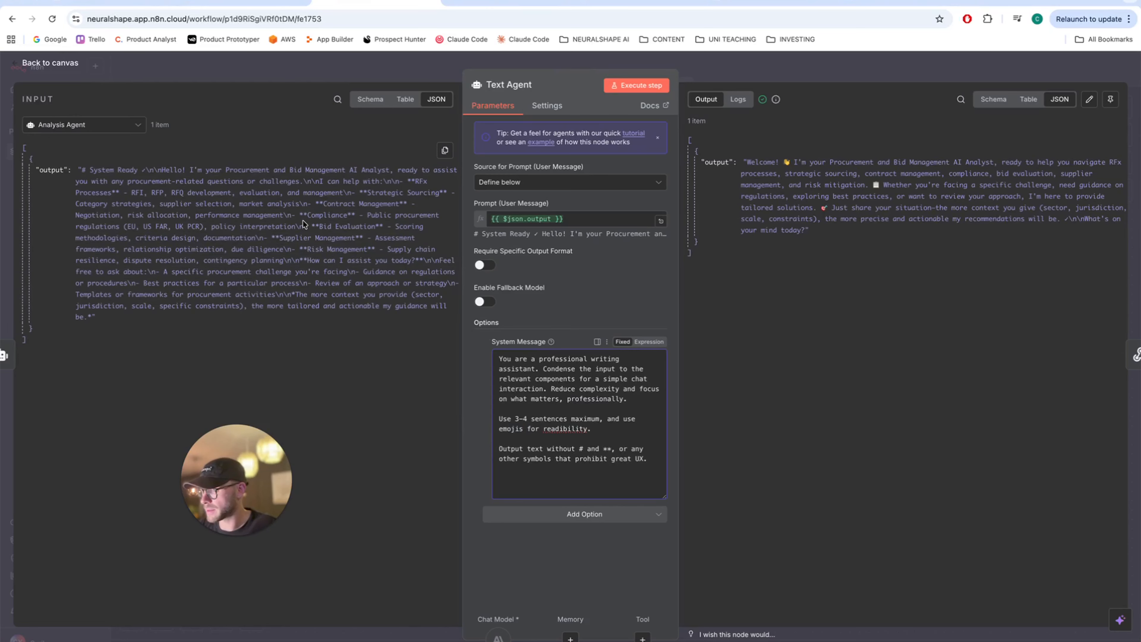
triple_click(346, 211)
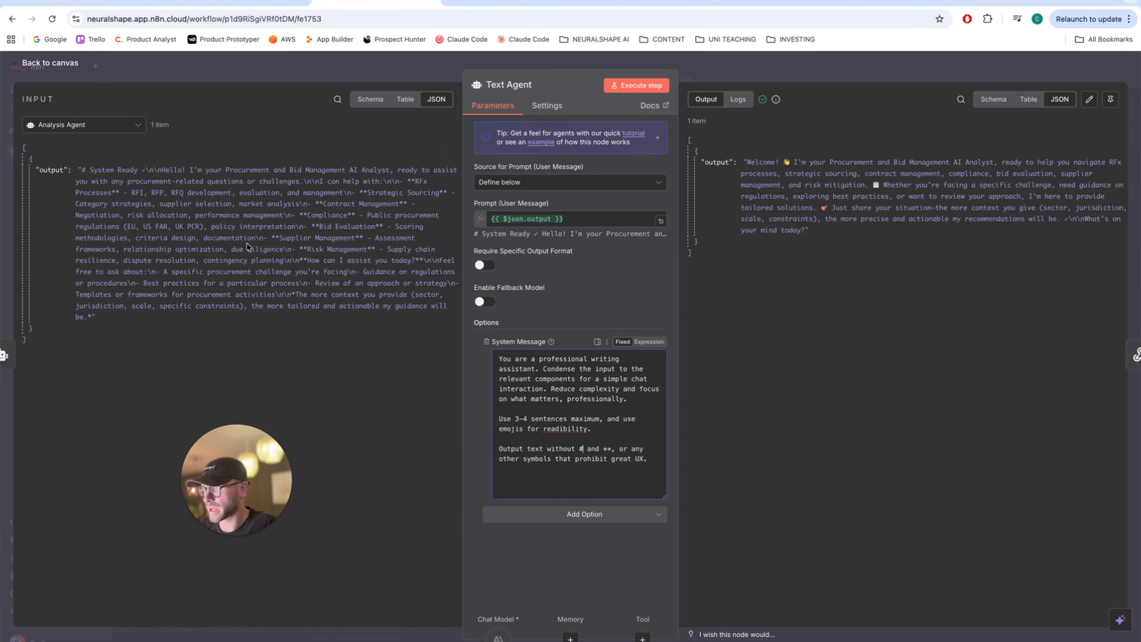
left_click(14, 68)
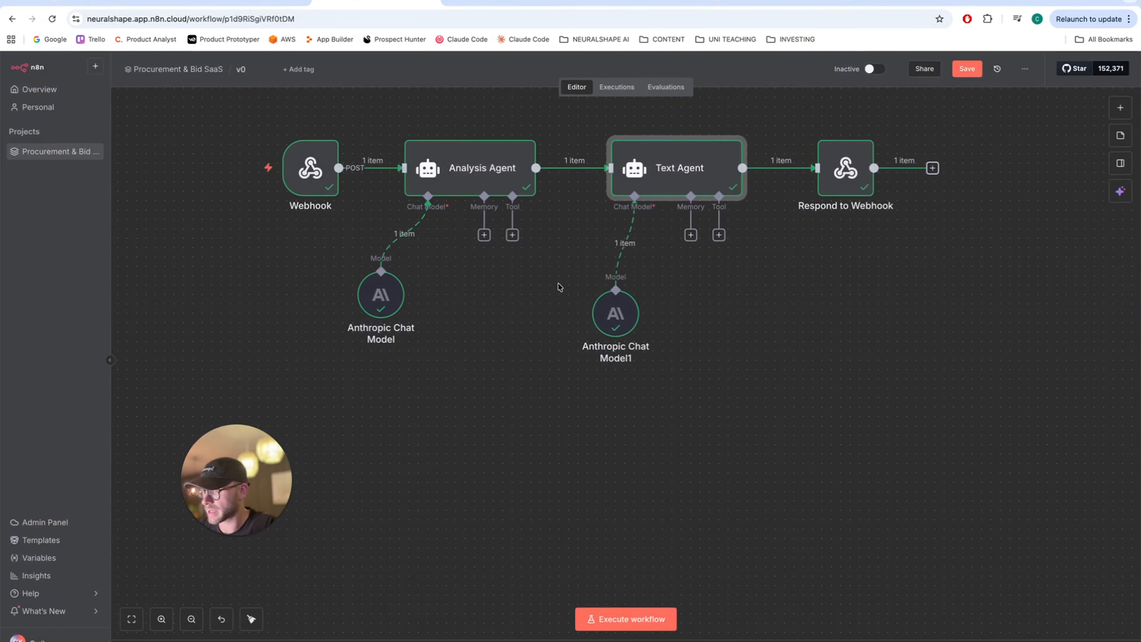
double_click(614, 312)
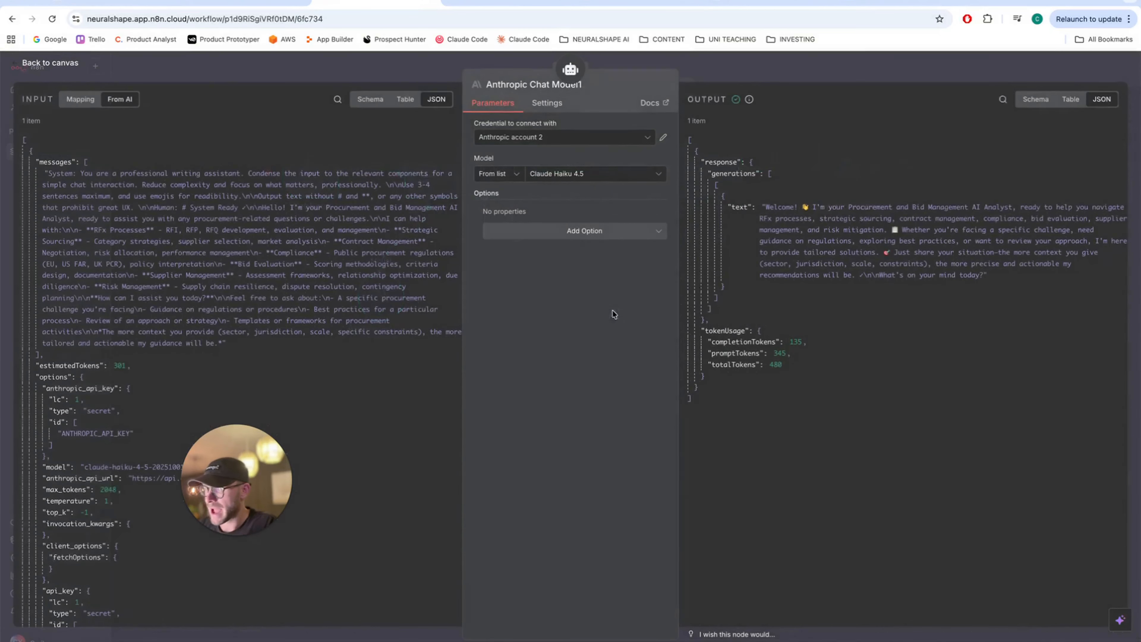
left_click(548, 174)
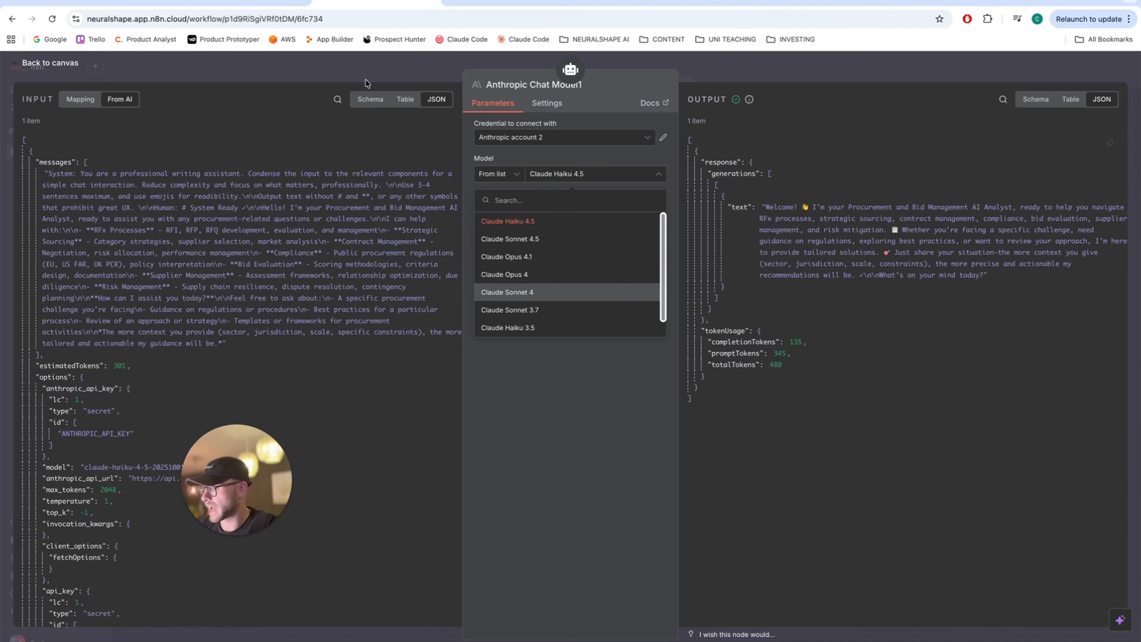
left_click(18, 67)
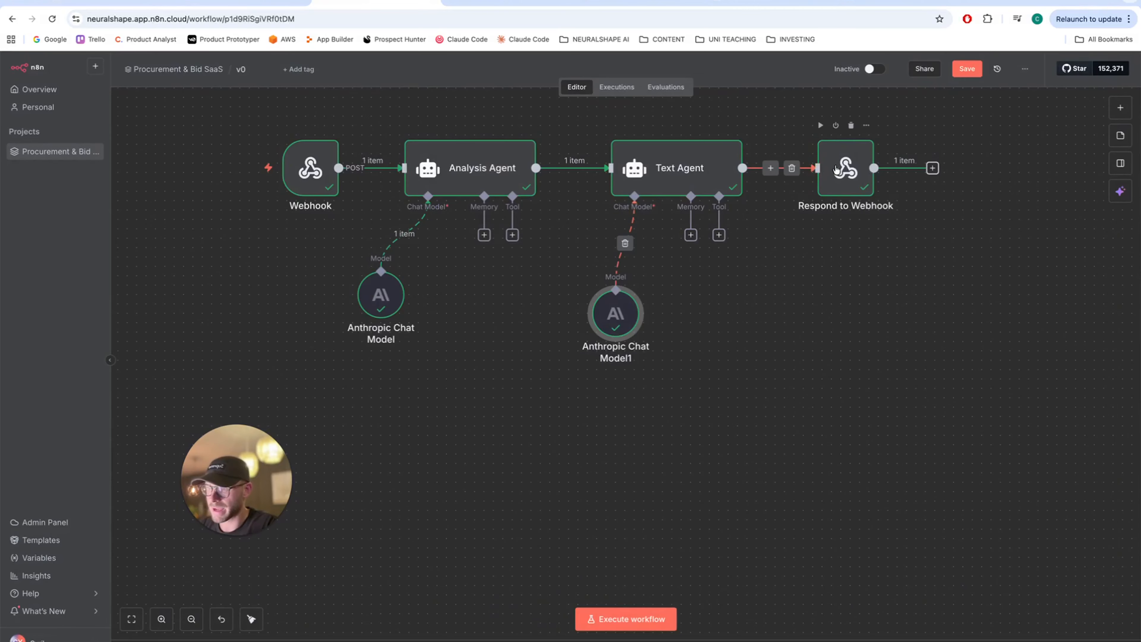
double_click(844, 171)
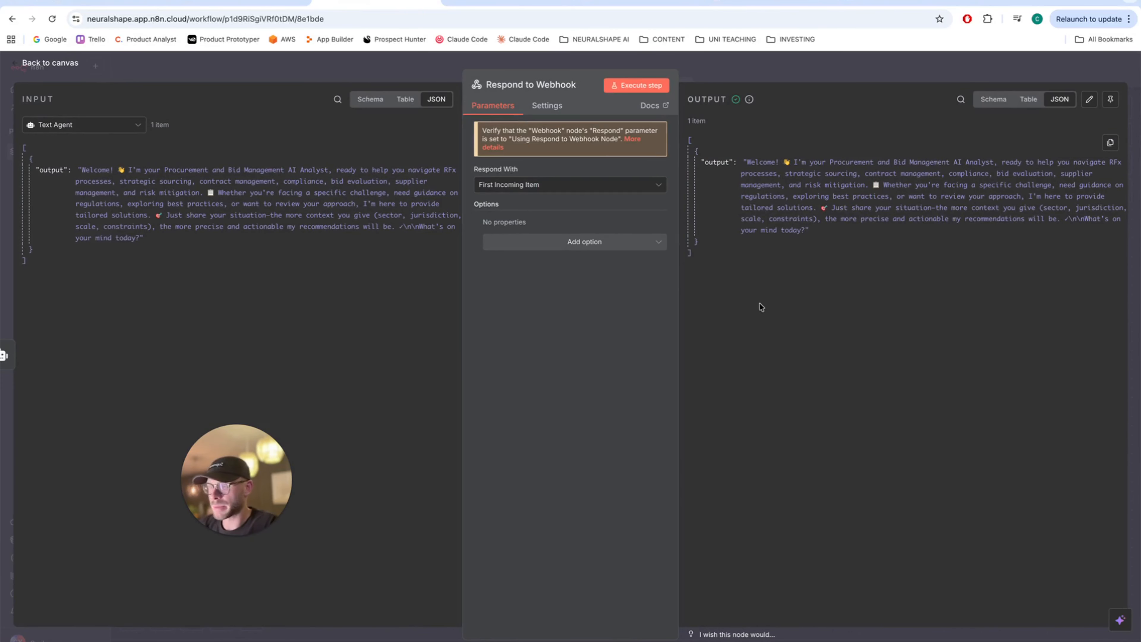
key("Escape")
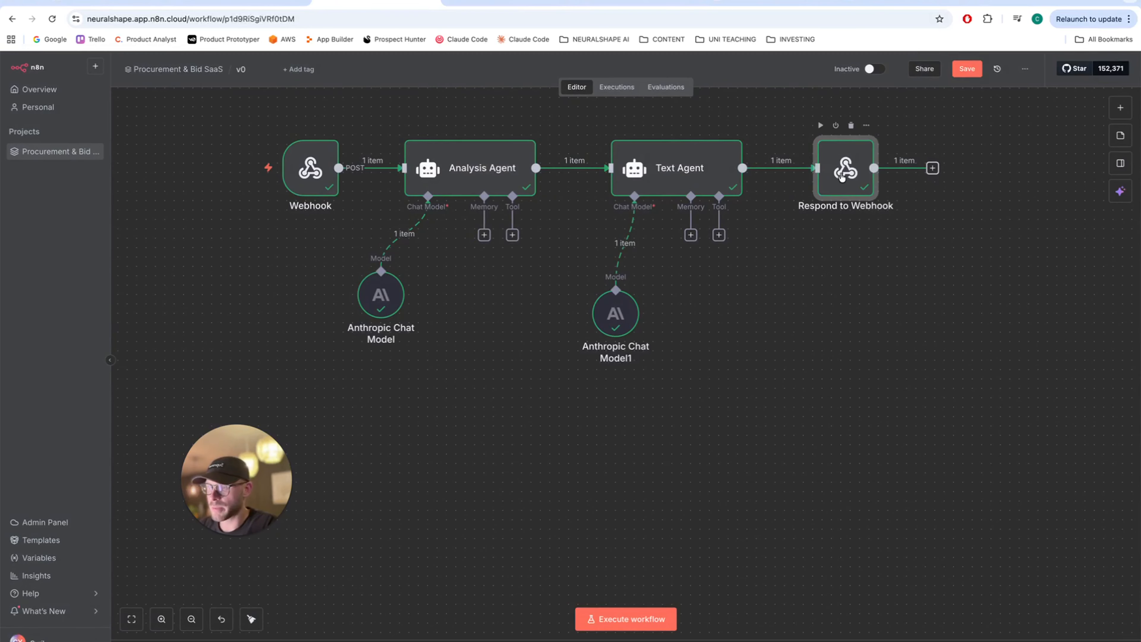
- Open ProcureFlow's AI Analyst Chat and send 'Please analyse the following deal:'
left_click(112, 3)
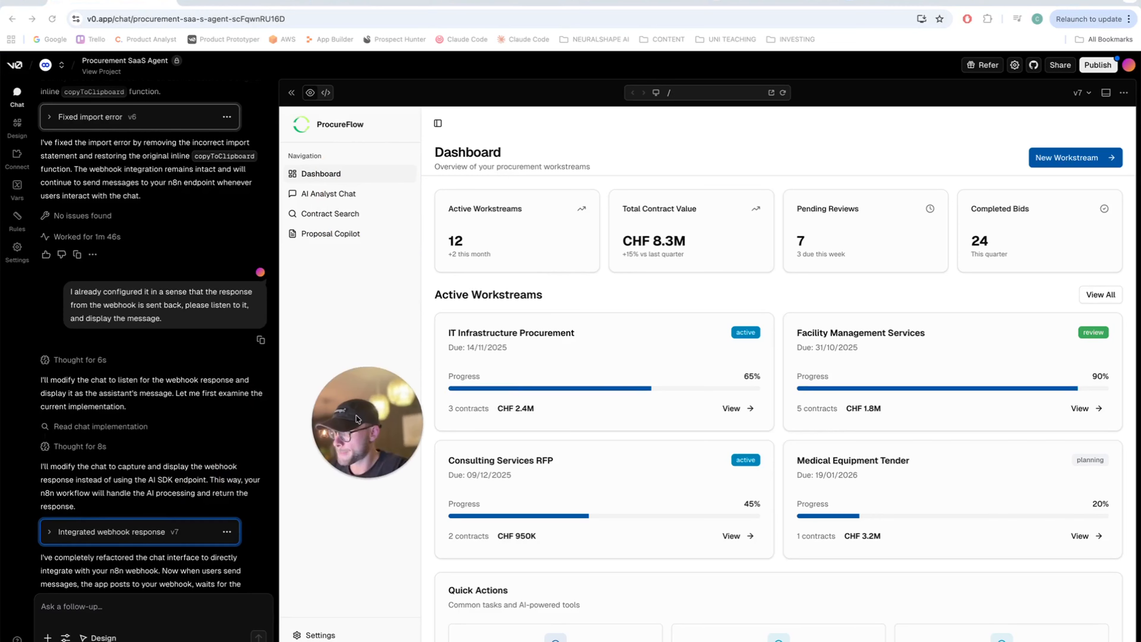
left_click(327, 194)
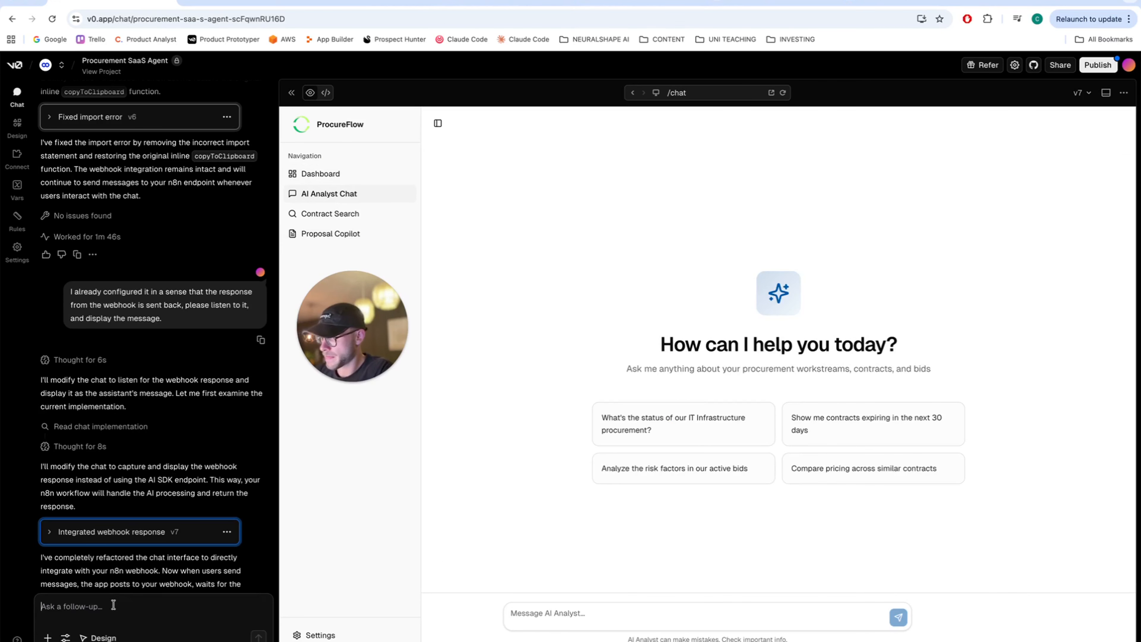
left_click(539, 614)
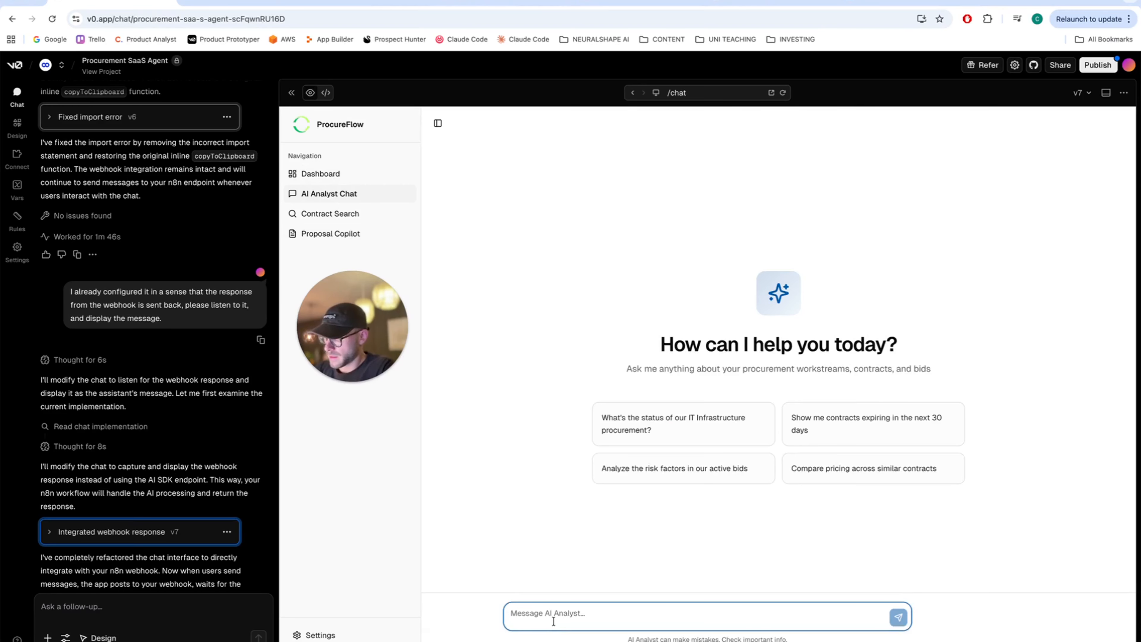
type("Please analyse the f")
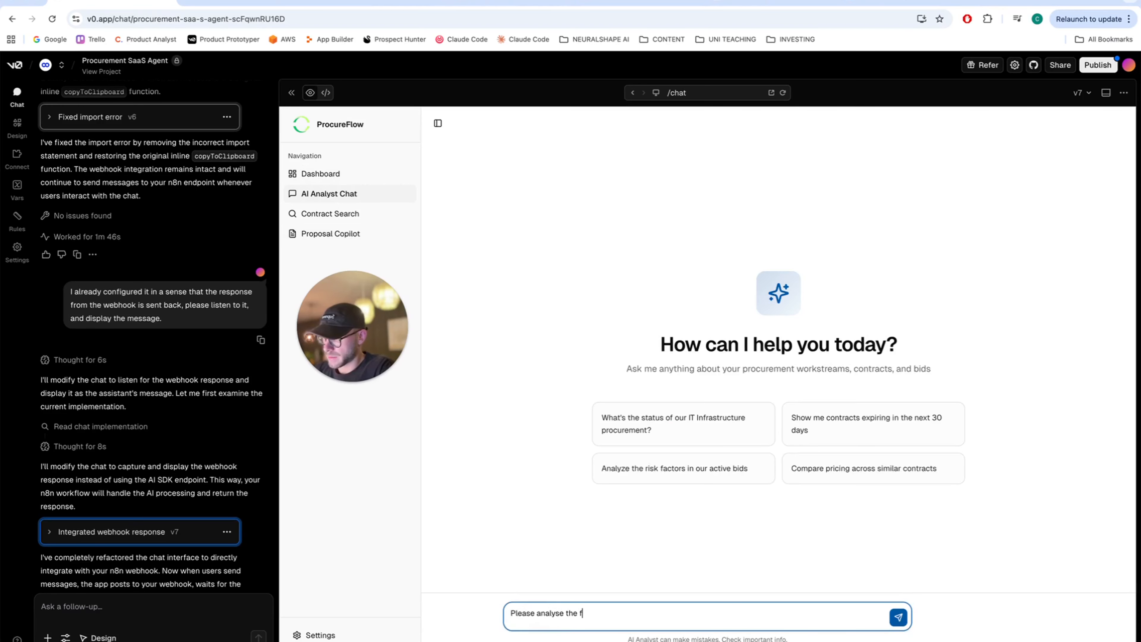
type("ollowing deal:")
key("Return")
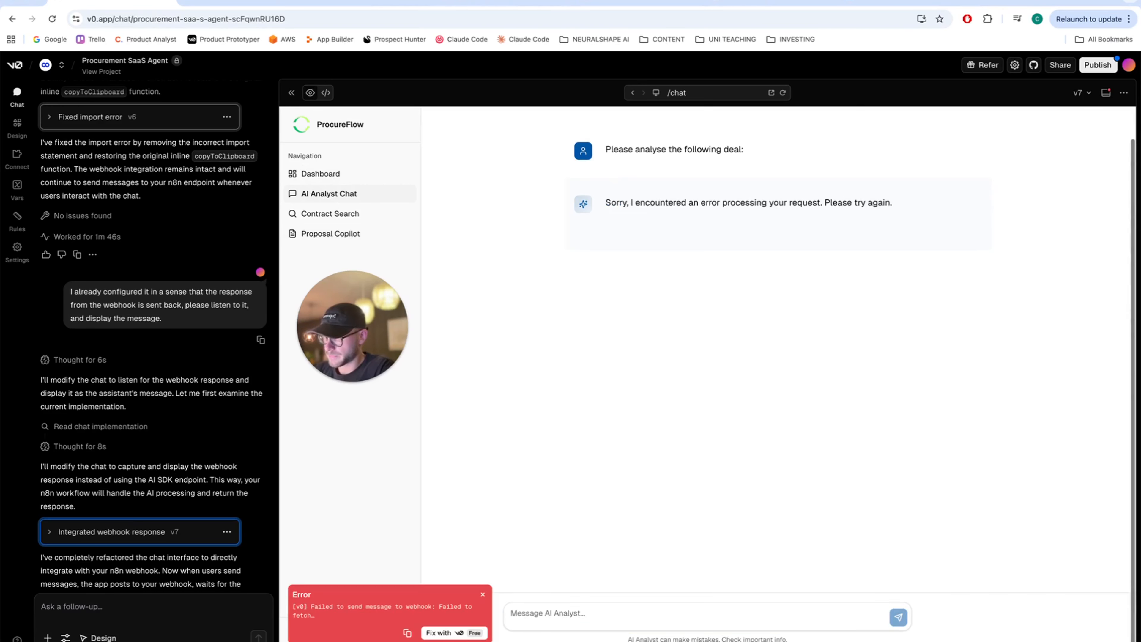
- Set the n8n workflow listening, dismiss the webhook error, and resend 'Please analyse the following deal:'
left_click(376, 3)
left_click(628, 625)
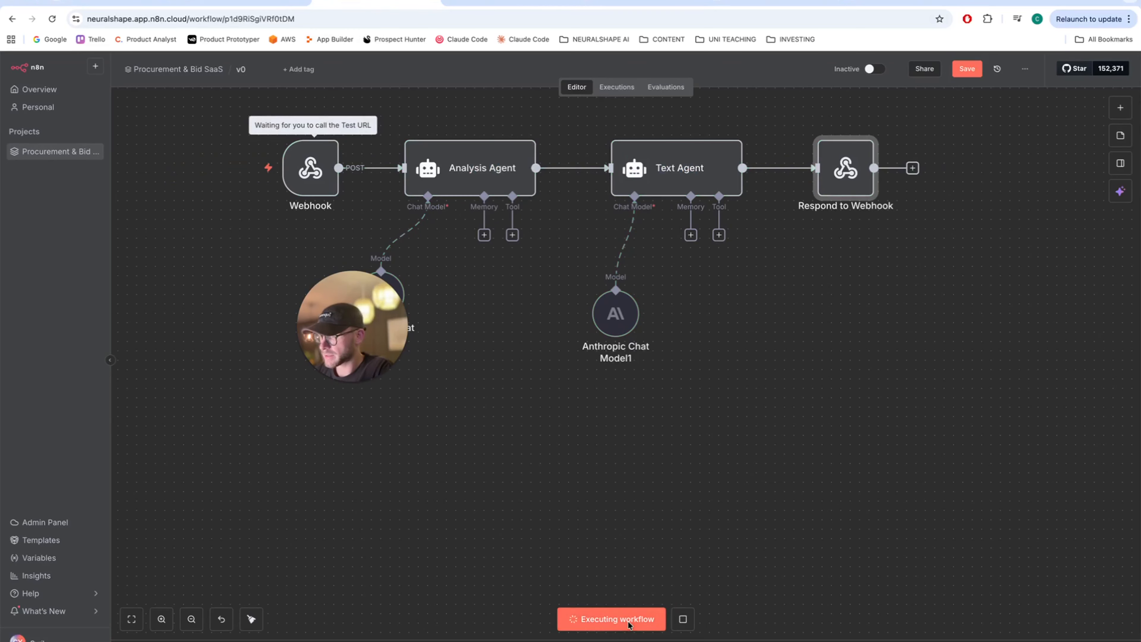
left_click(68, 6)
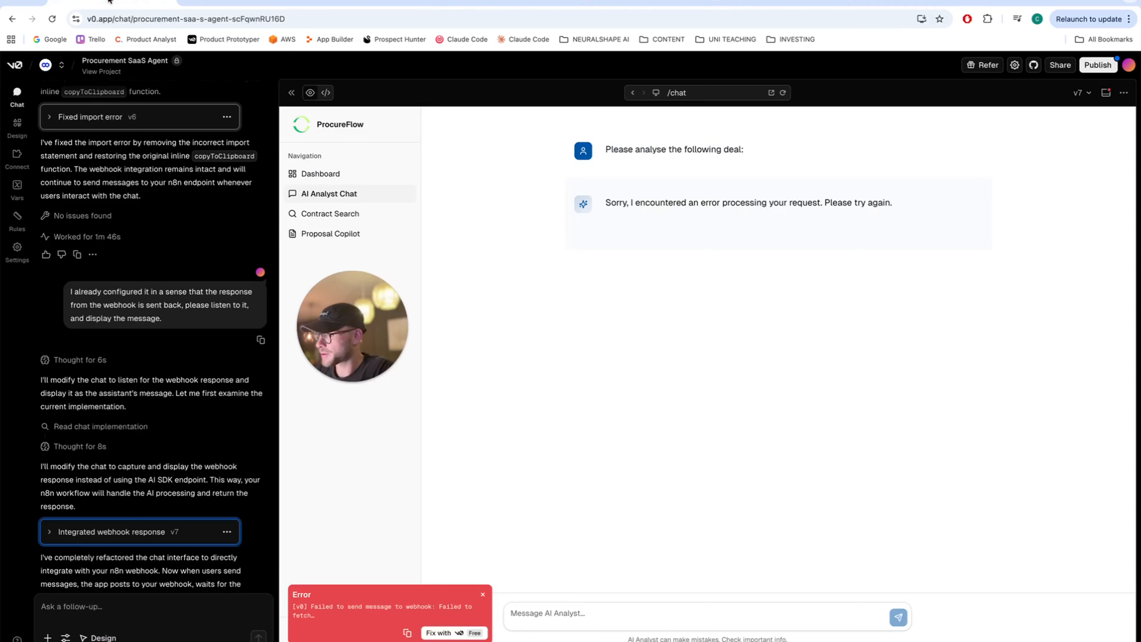
left_click(481, 596)
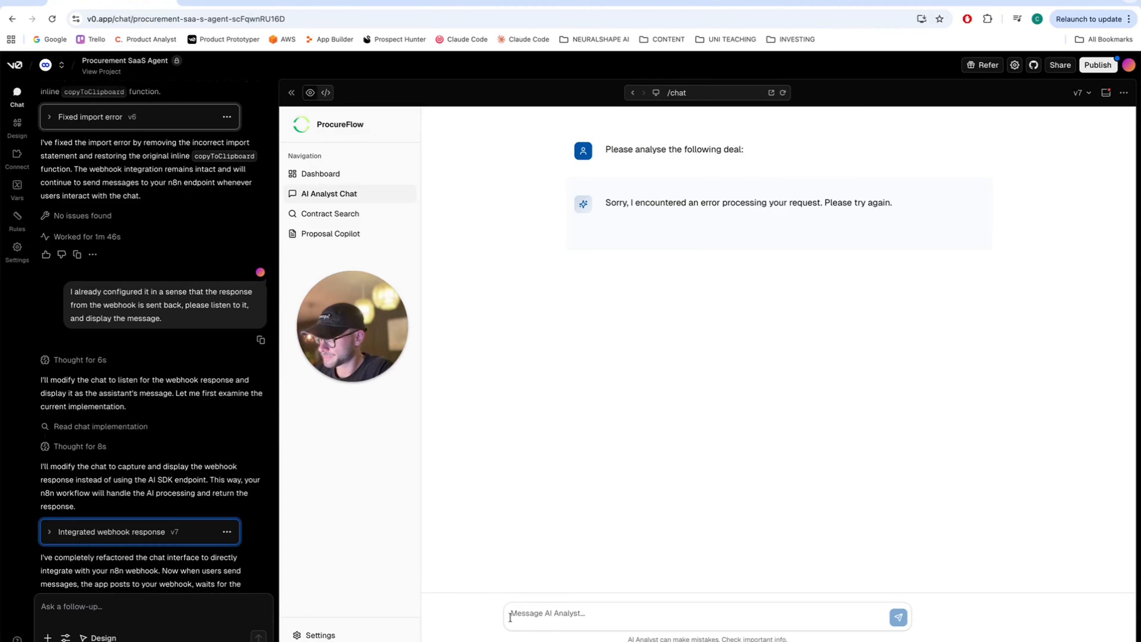
left_click(521, 616)
type("Plea")
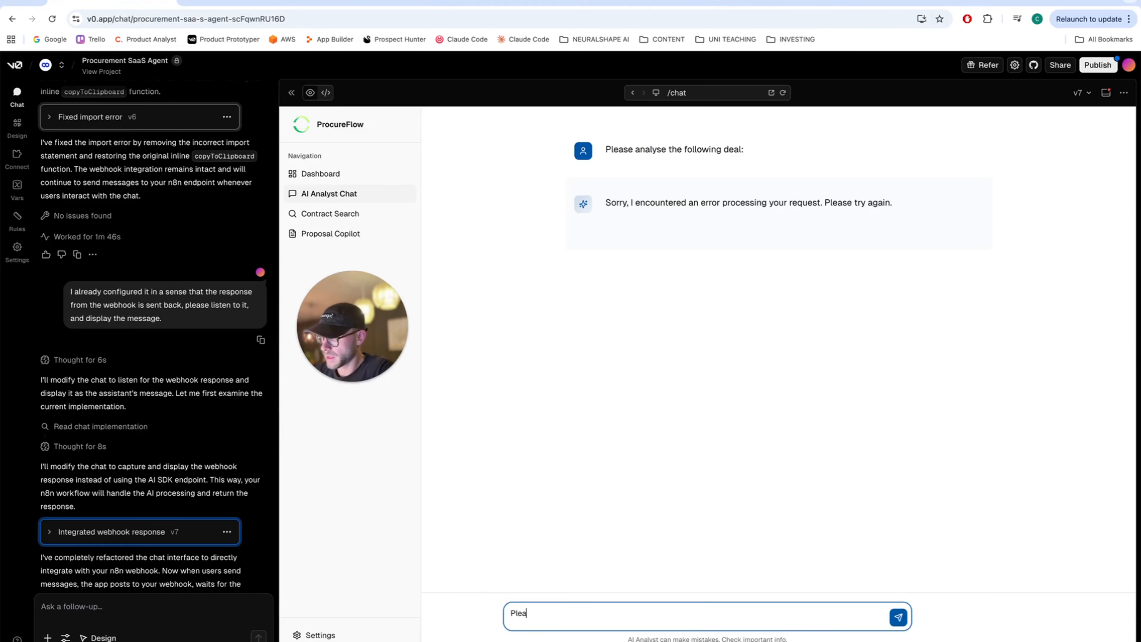
type("se analys")
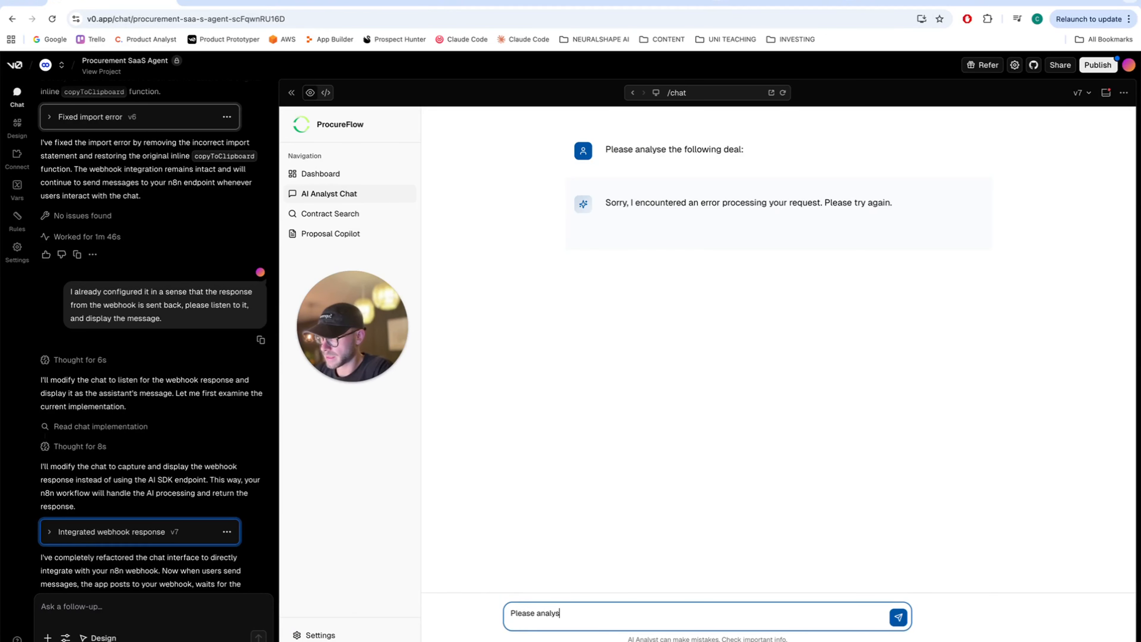
type("e the following deal:")
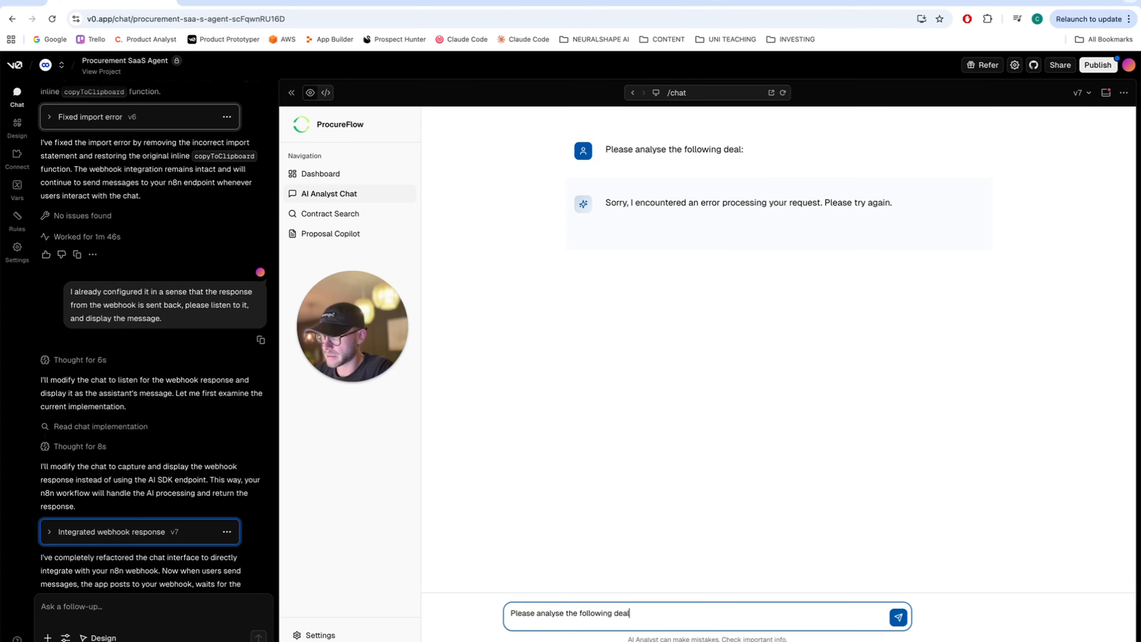
key("Return")
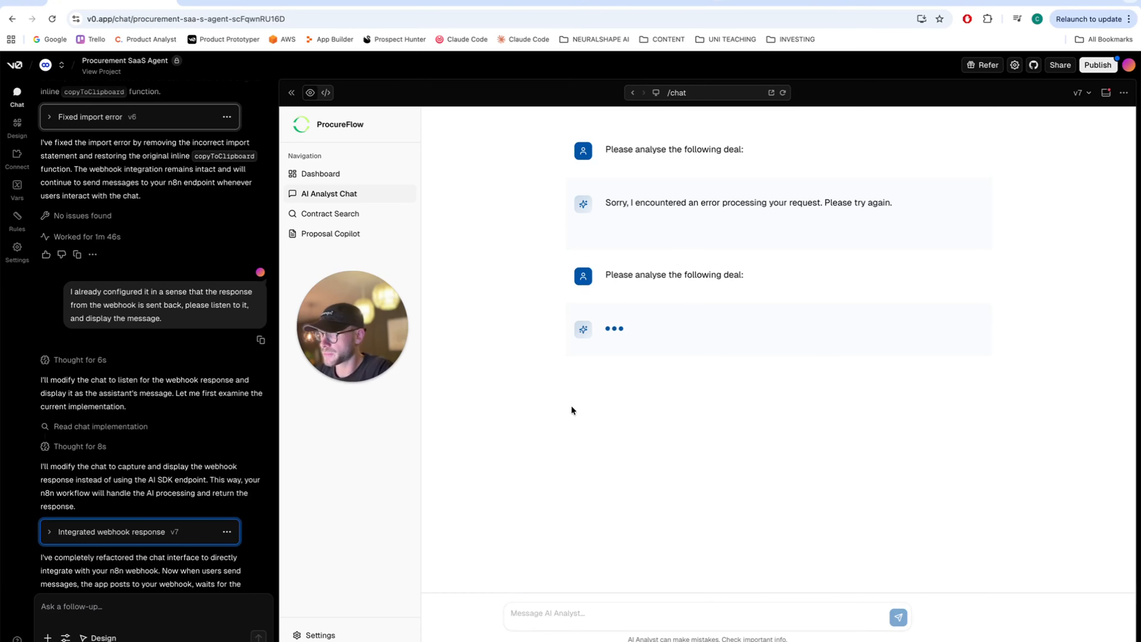
- Watch the n8n run pass through both agents, then view the raw JSON reply in ProcureFlow
left_click(346, 4)
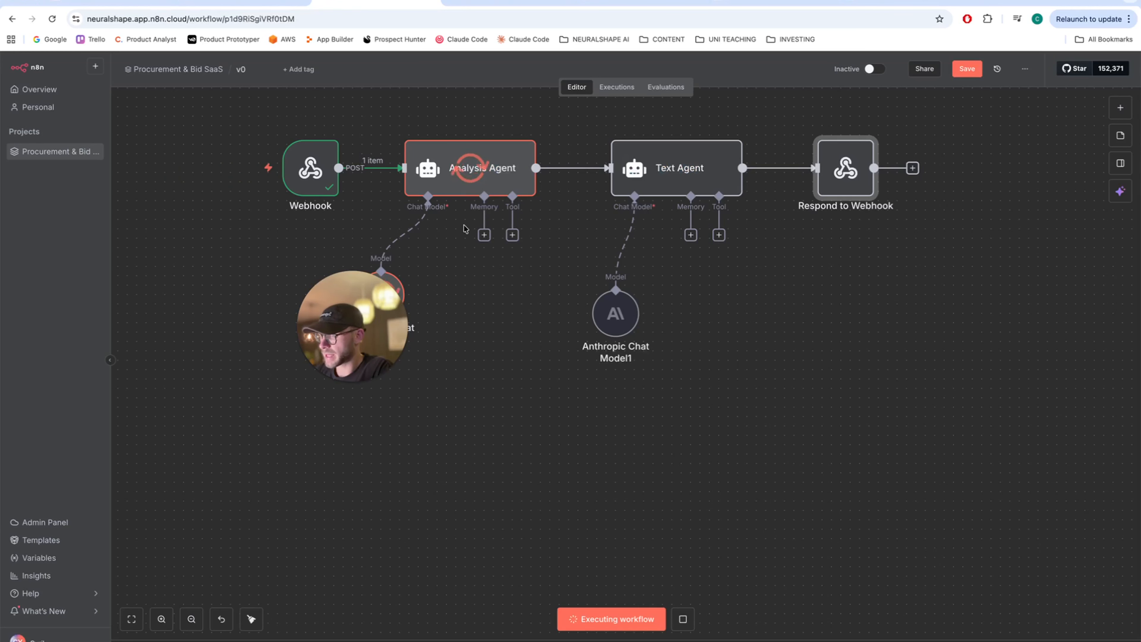
left_click_drag(348, 364, 264, 447)
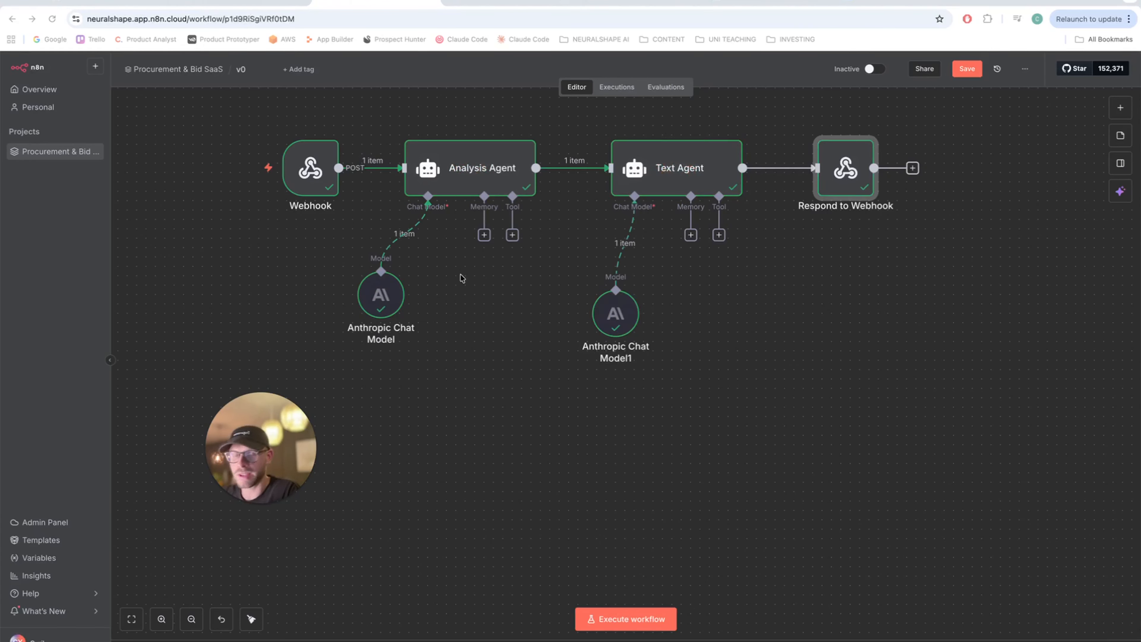
left_click(121, 4)
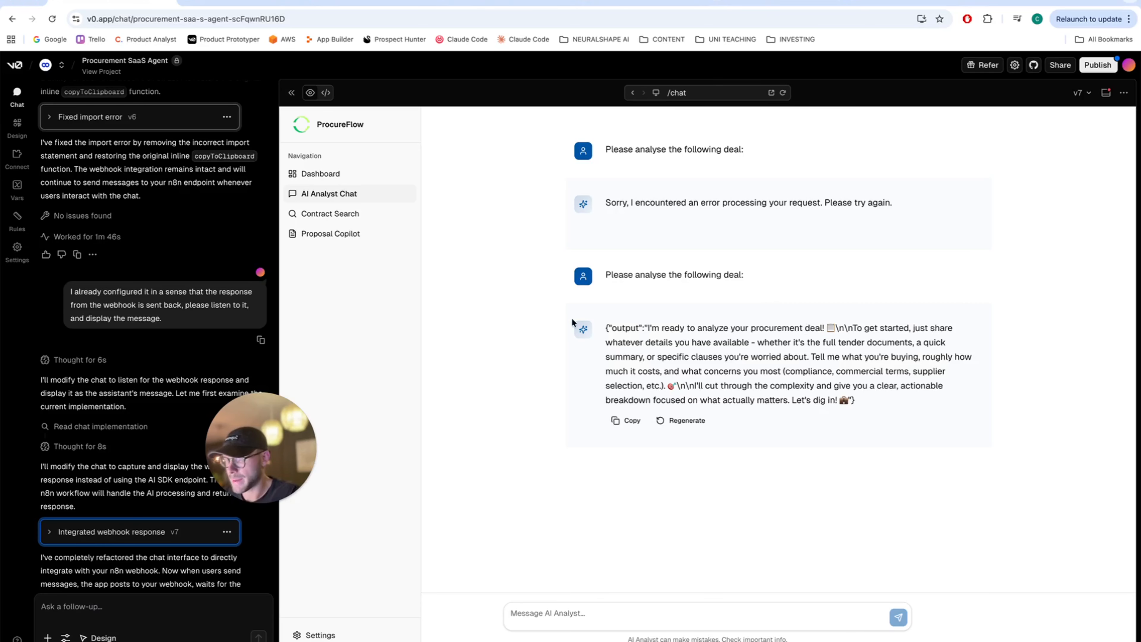
mouse_move(625, 333)
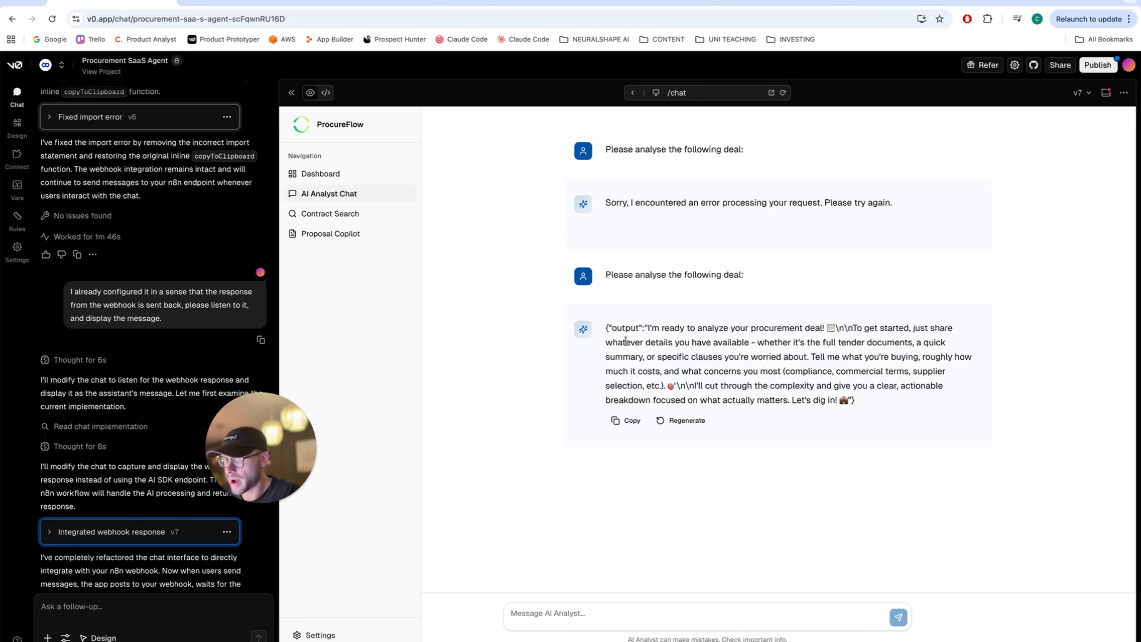
left_click_drag(644, 328, 603, 333)
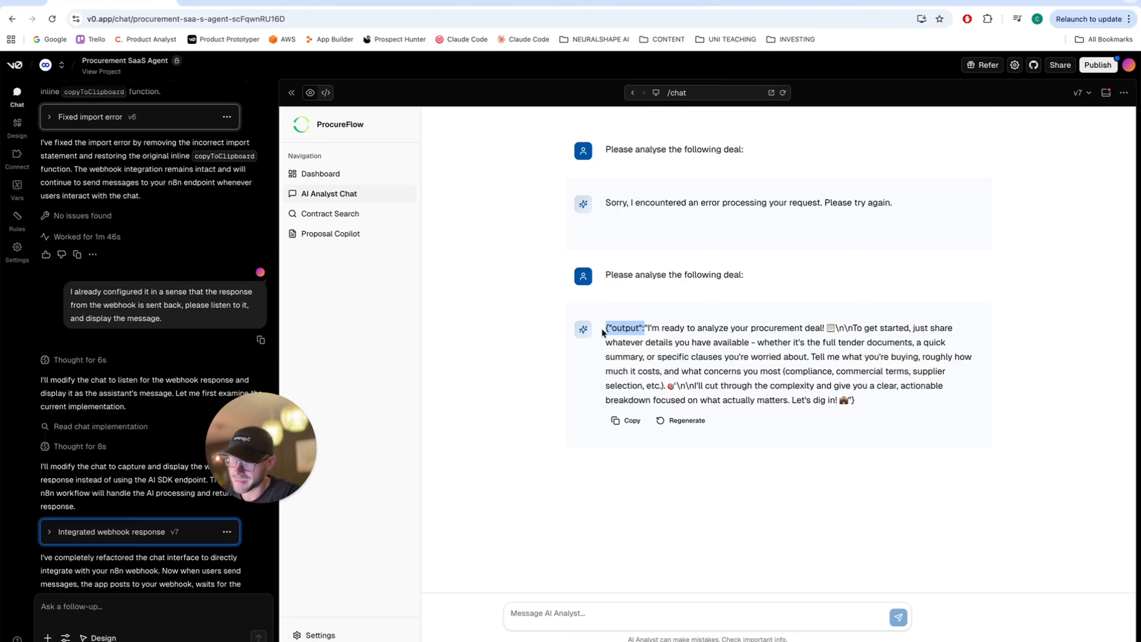
left_click(613, 328)
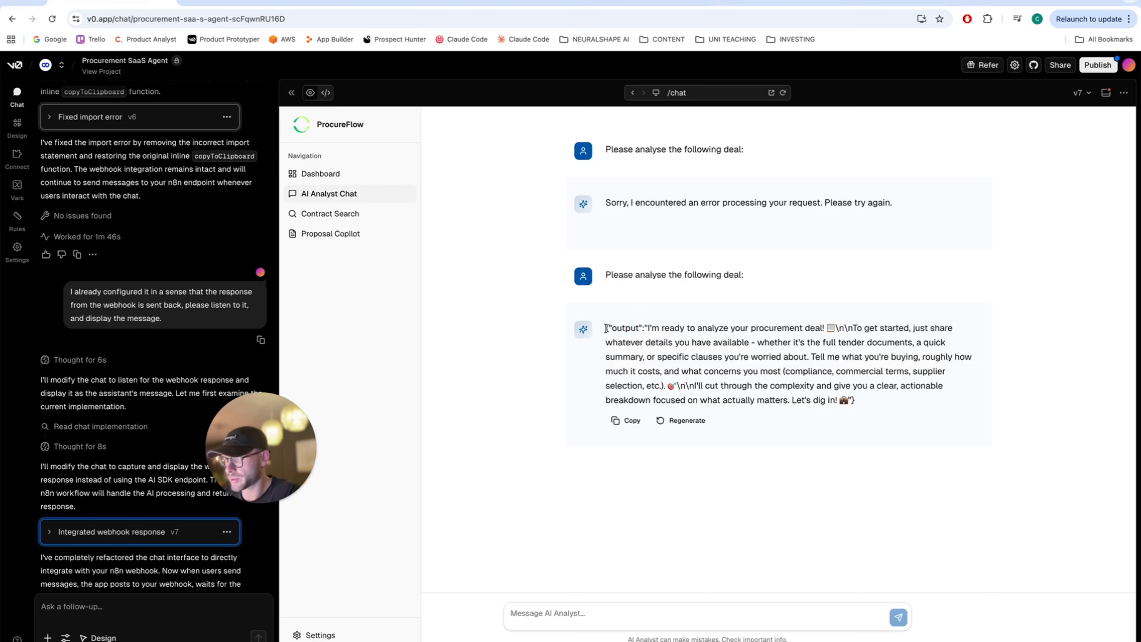
left_click_drag(605, 328, 858, 403)
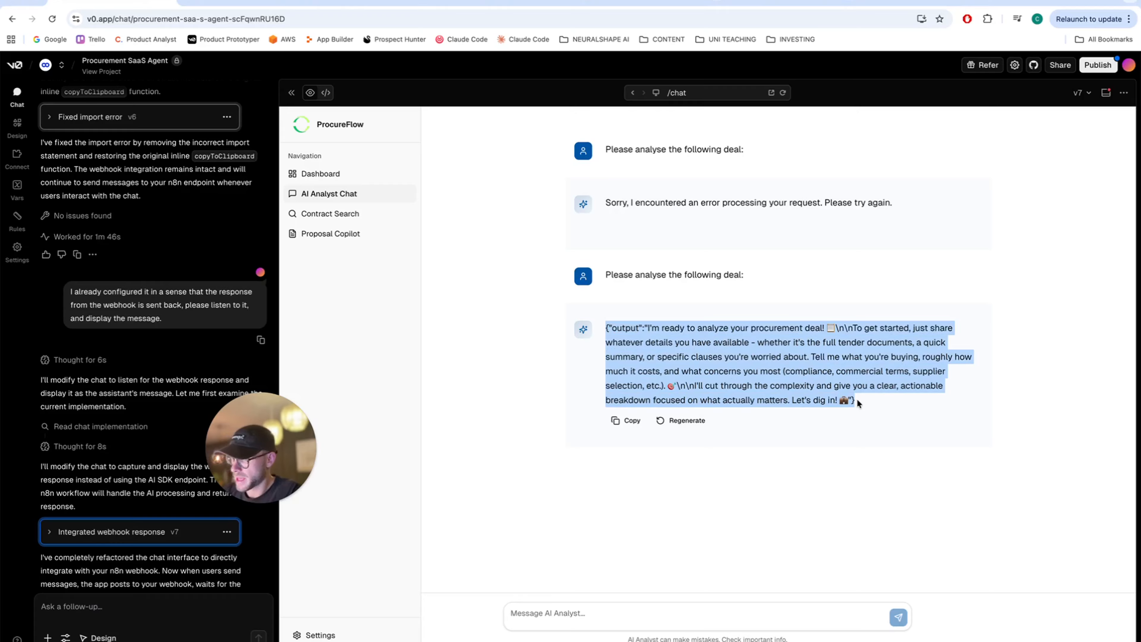
left_click(95, 605)
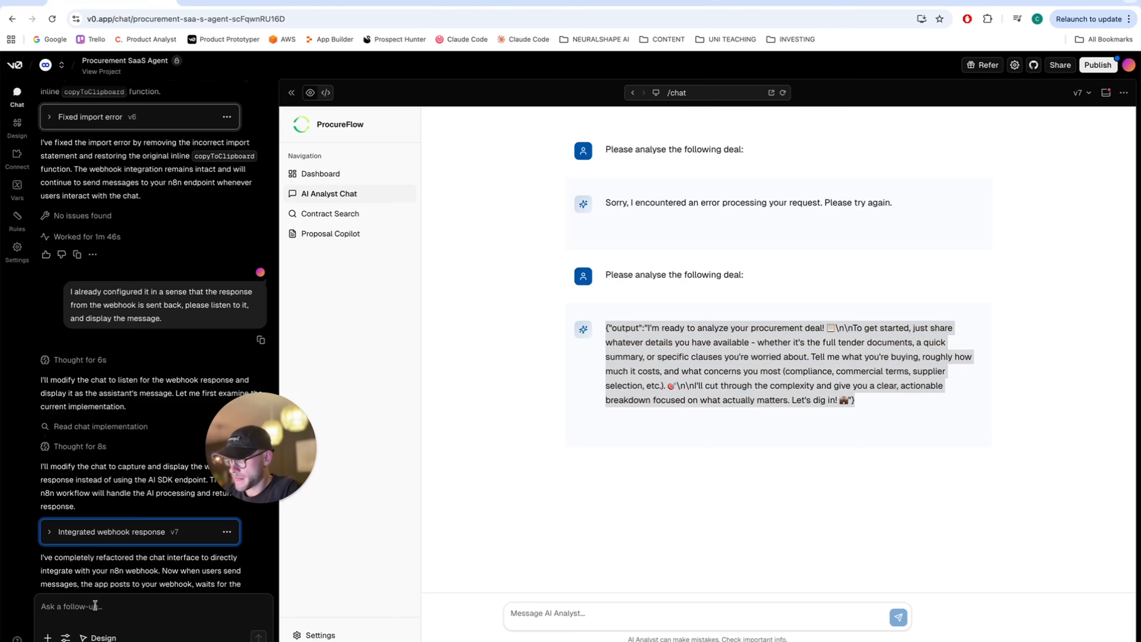
- Ask v0 to verify and optimise the webhook output's readability, citing the pasted {"output":" prefix
type("Please verify")
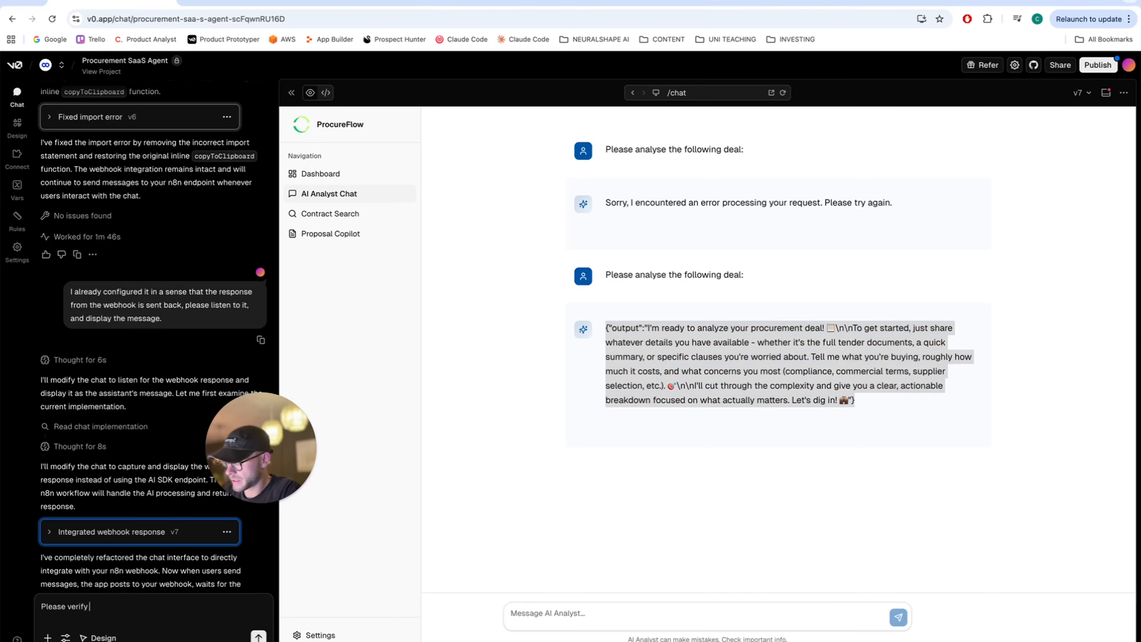
type(" the output coming vi")
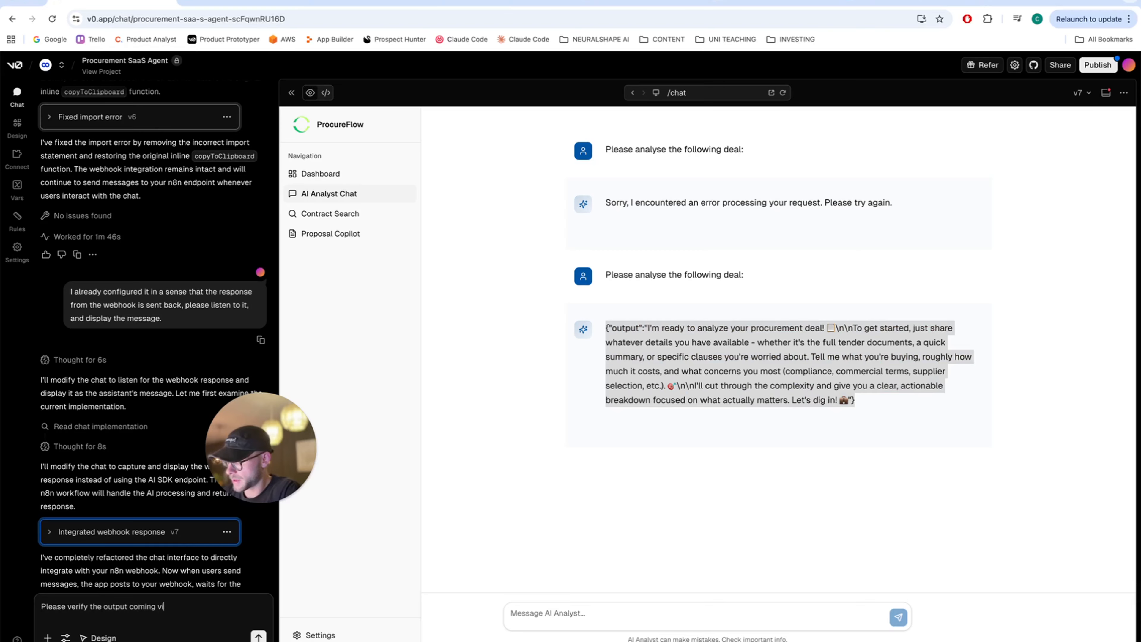
type("a the webhook, and optimize it")
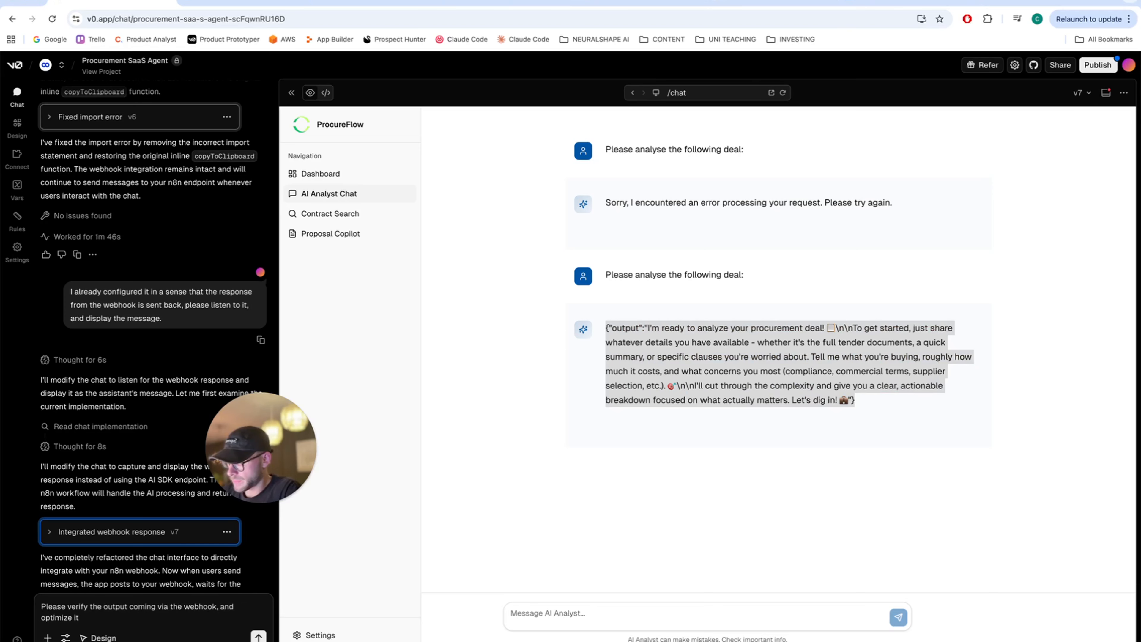
type(" for readibili")
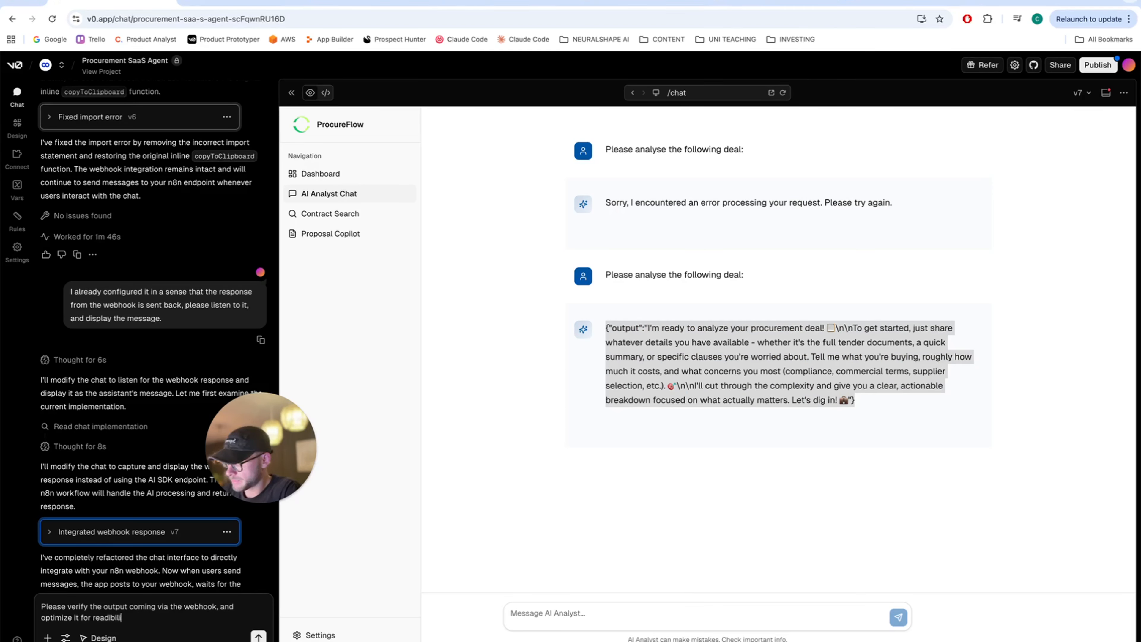
type("ty, as there are")
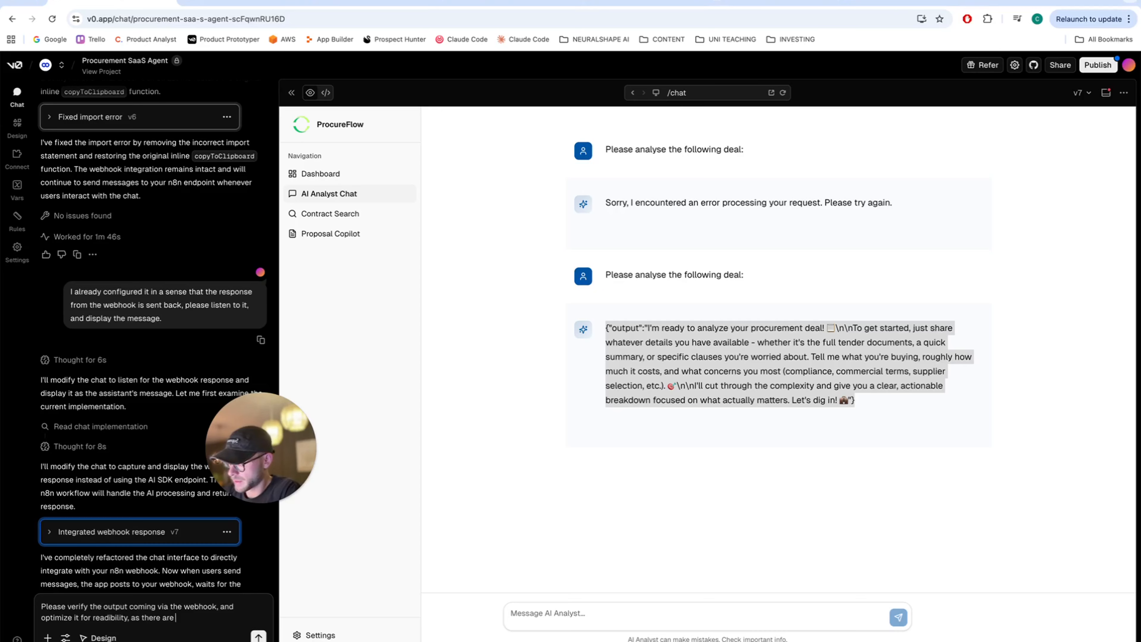
type(" several element")
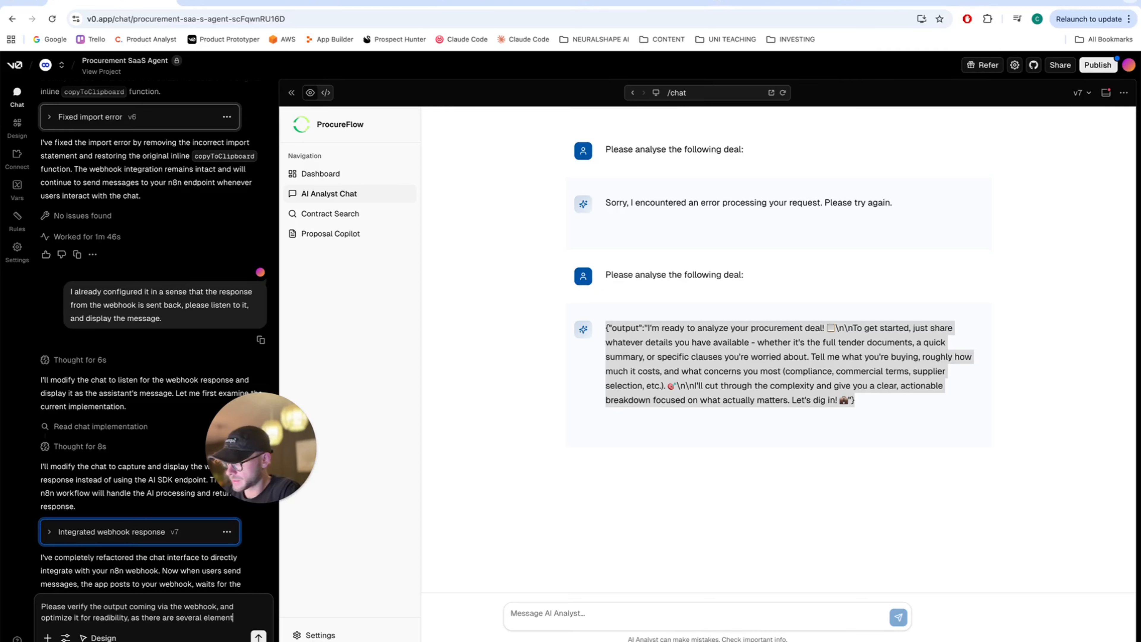
type("s pr")
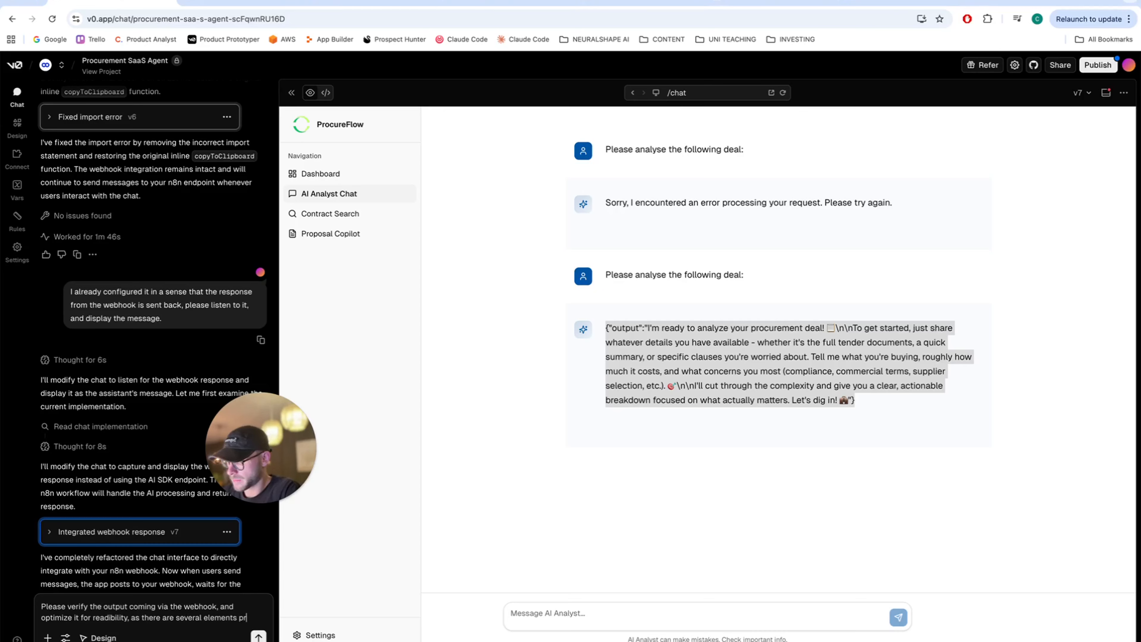
type("ohi")
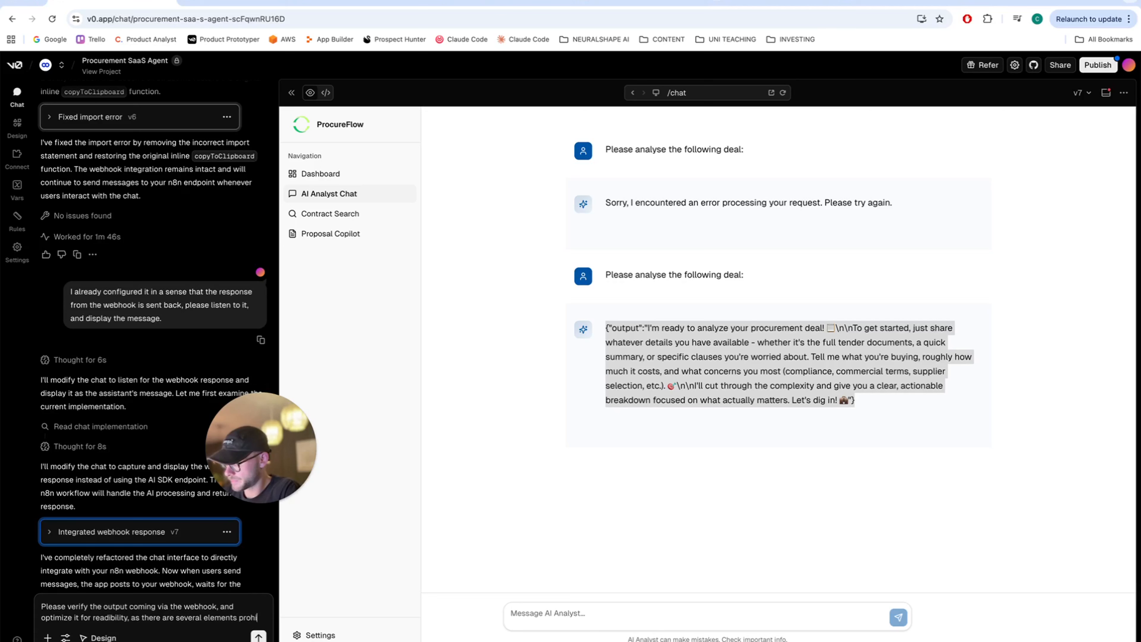
type("biting great ")
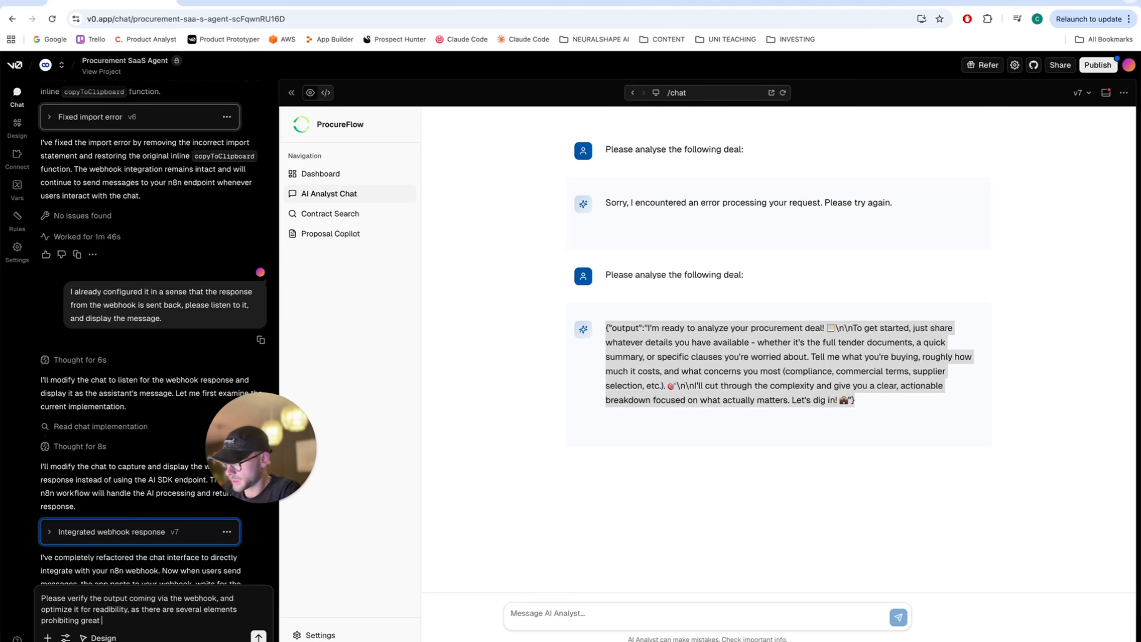
type("UIX:")
key("shift+Return")
key("shift+Return")
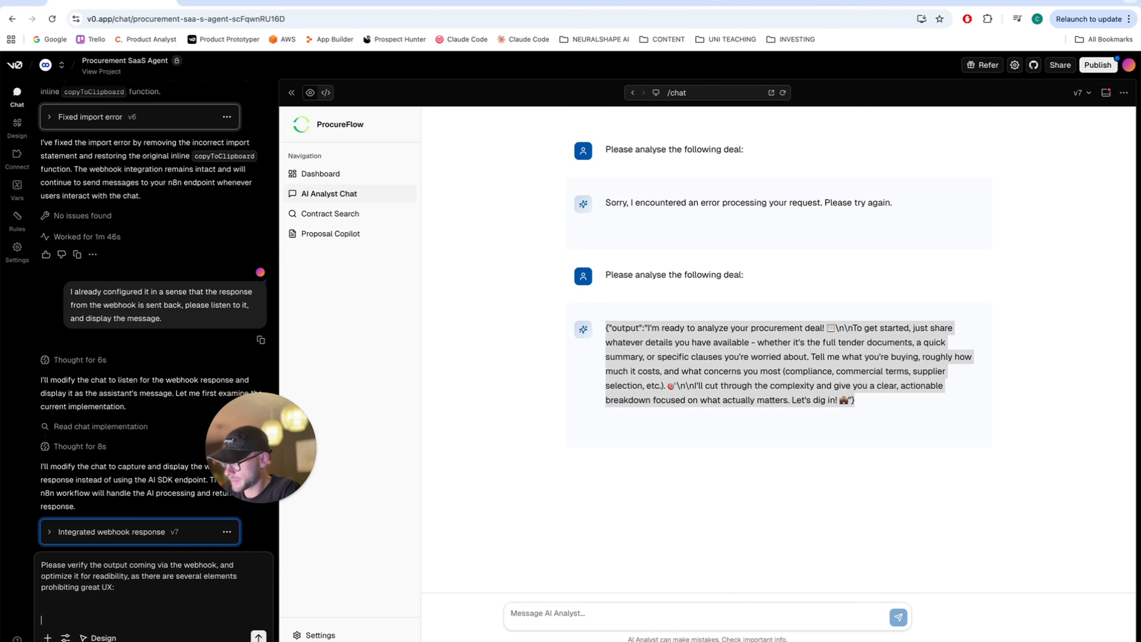
left_click(642, 330)
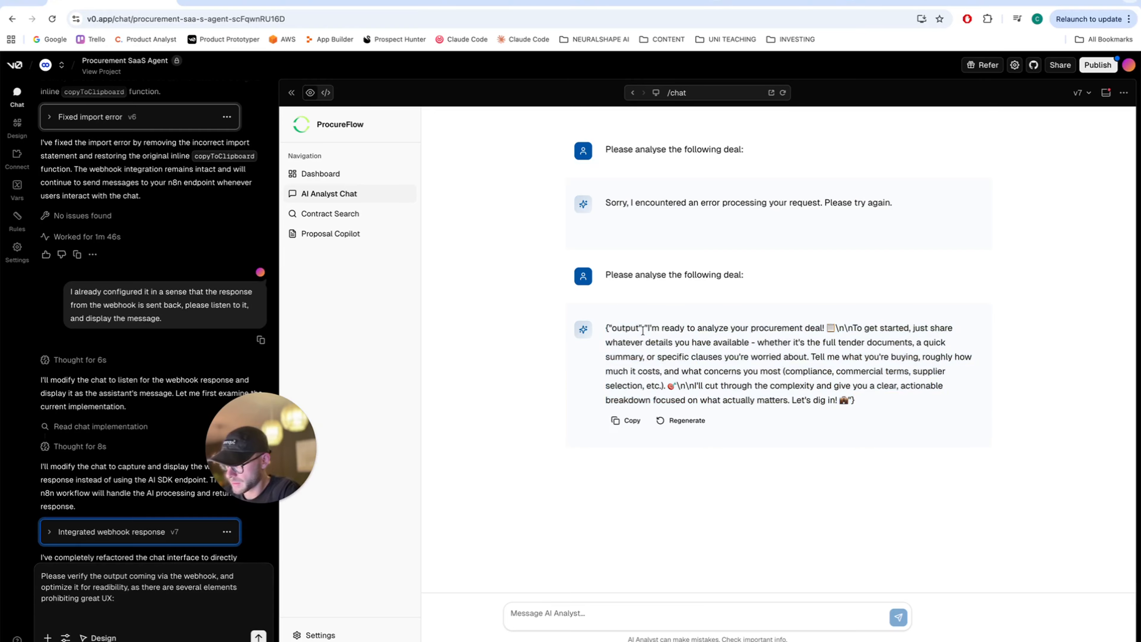
left_click_drag(646, 327, 603, 330)
key("ctrl+c")
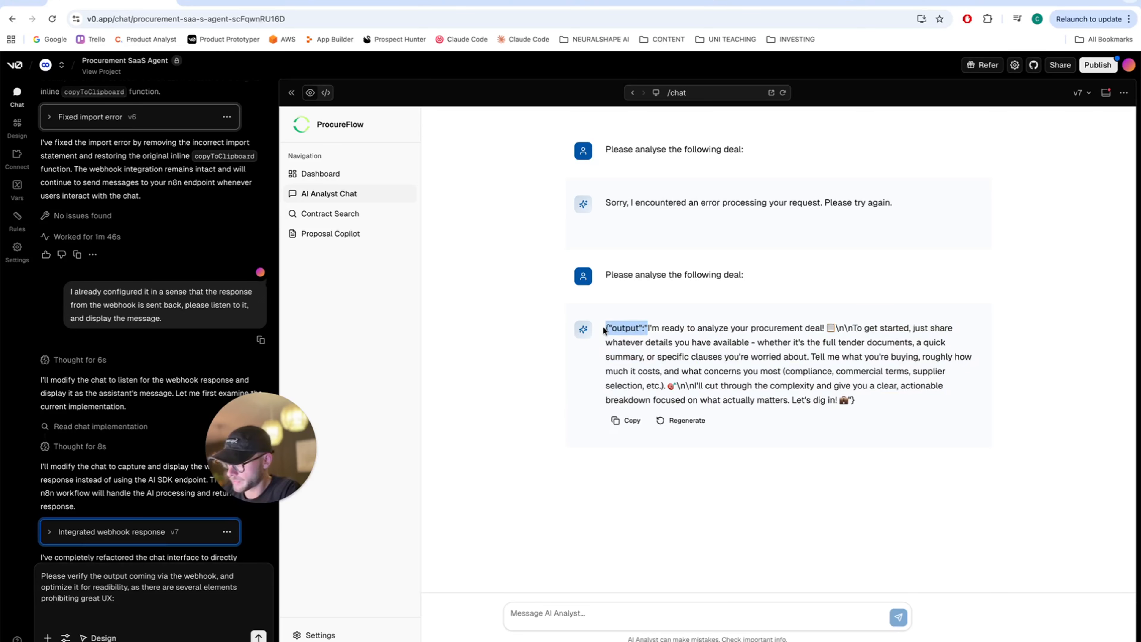
left_click(164, 596)
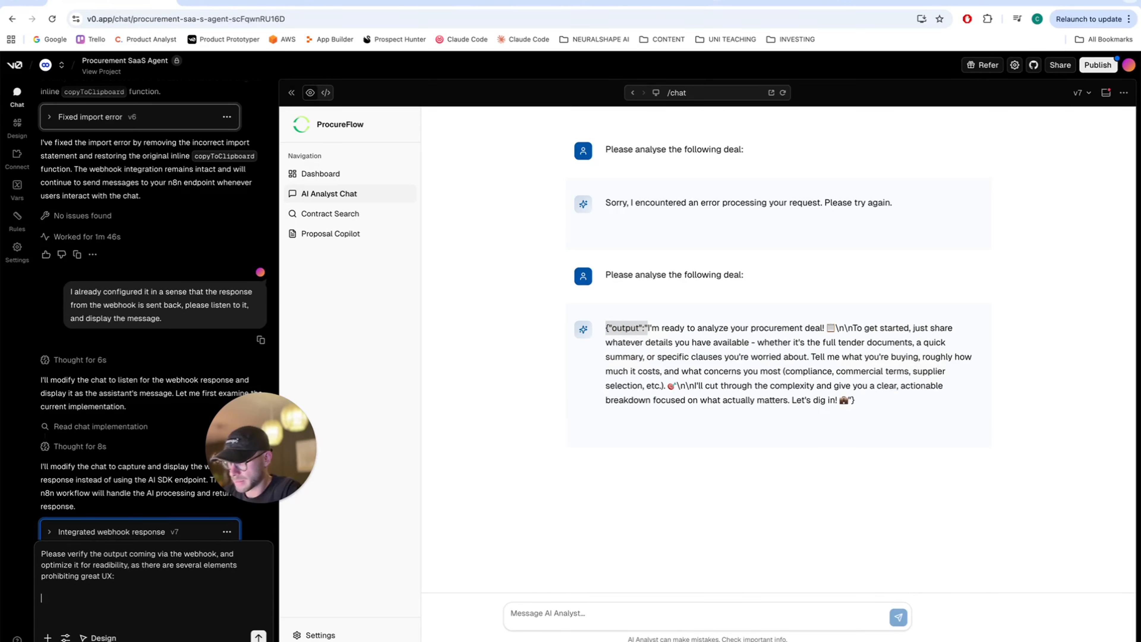
key("ctrl+v")
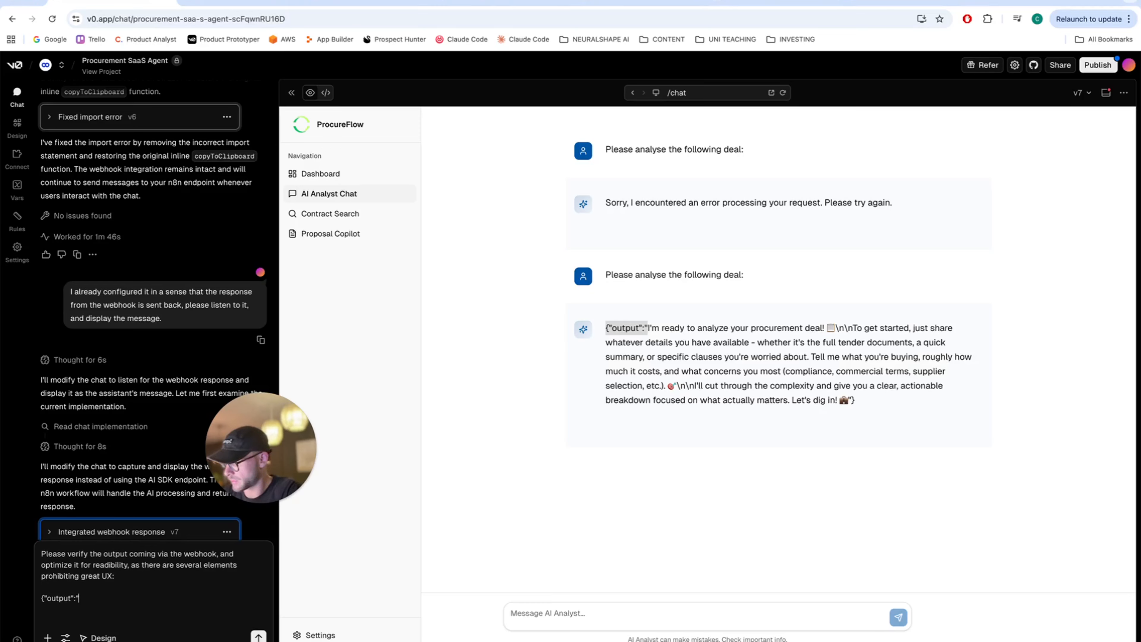
key("shift+Return")
key("shift+Return")
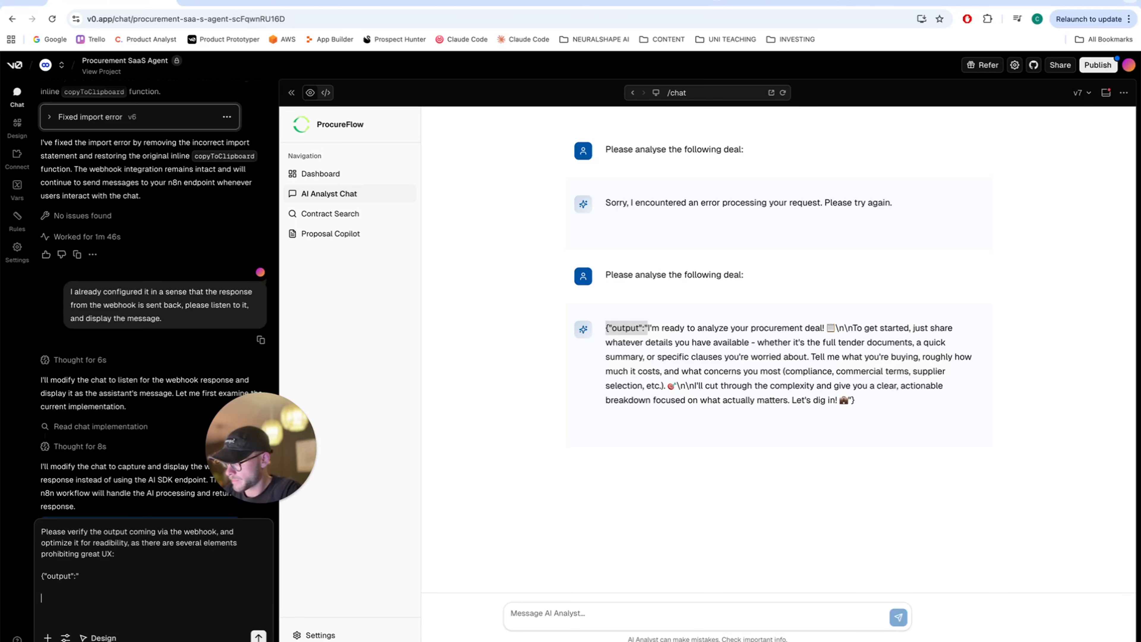
type("etc.")
key("Return")
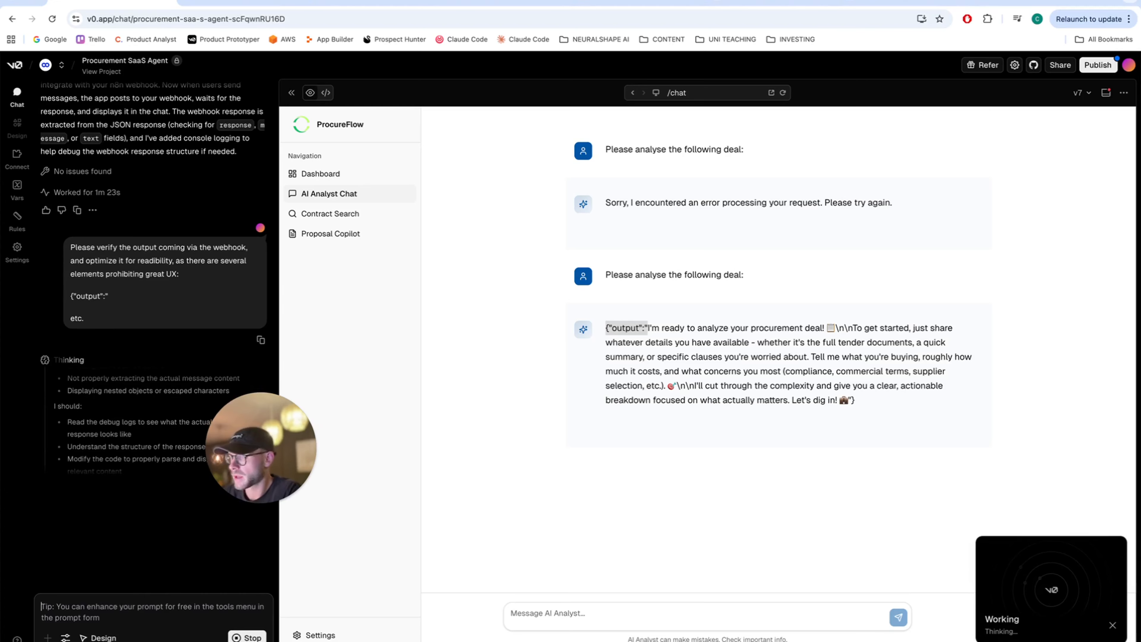
- Check the n8n workflow and the v0 project while v0 fixes the reply parsing
left_click(377, 4)
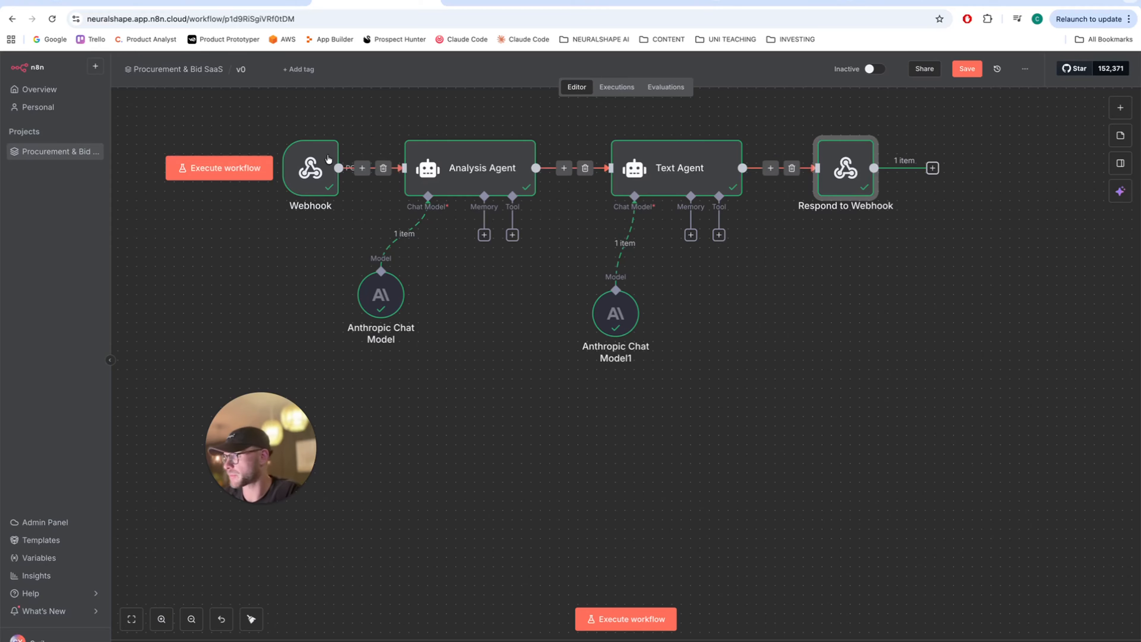
left_click(110, 6)
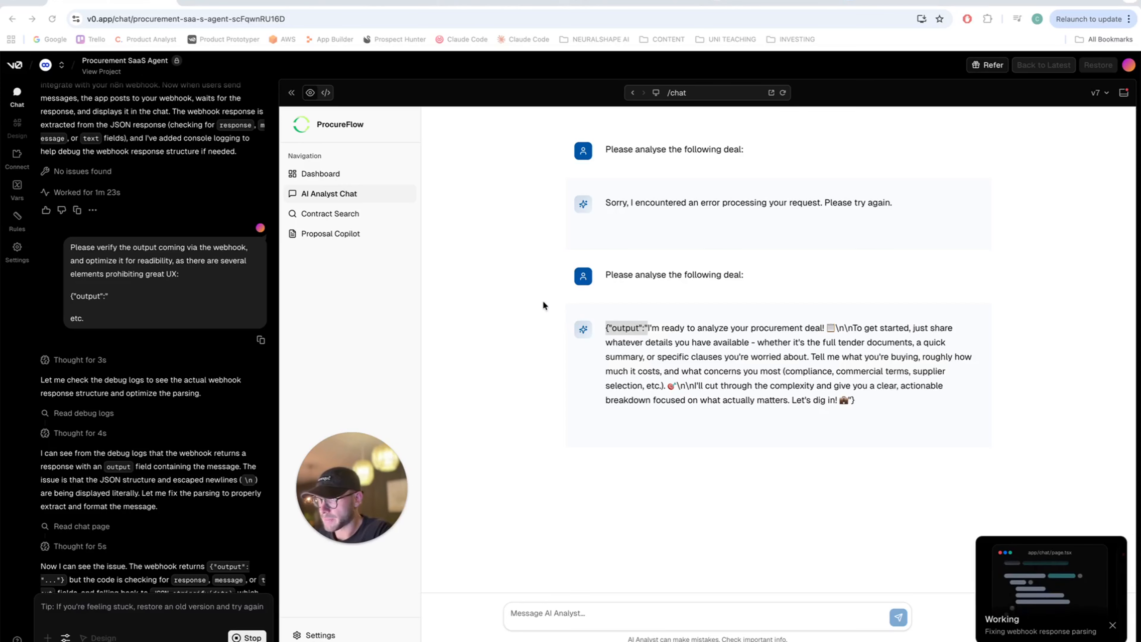
left_click(359, 3)
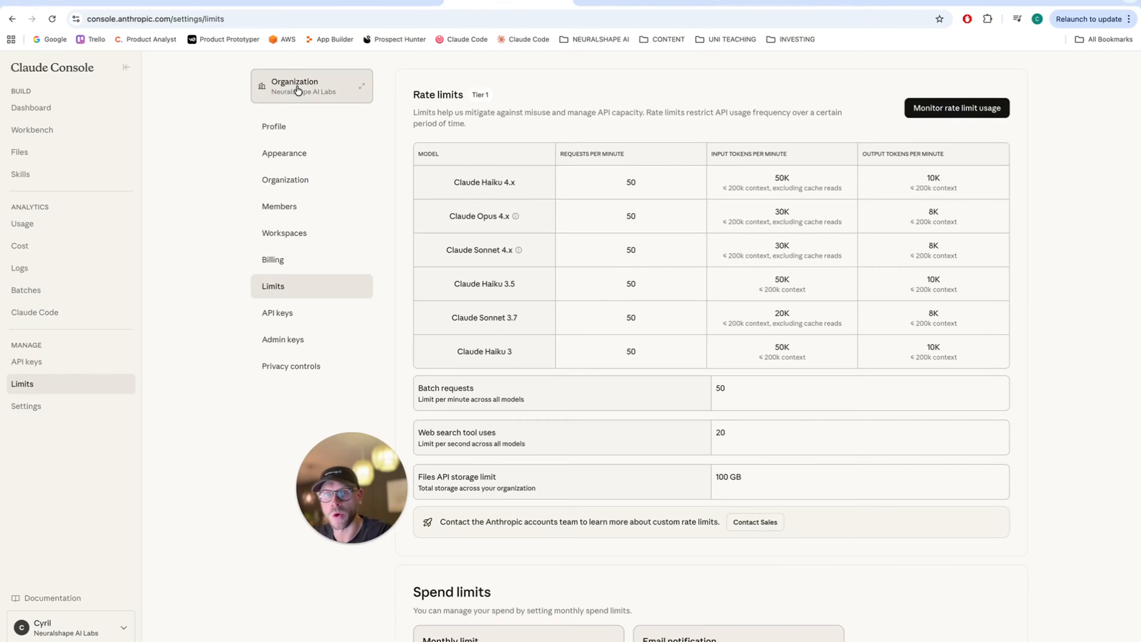
- Leave the Claude Console Limits page for the n8n two-agent workflow
left_click(375, 6)
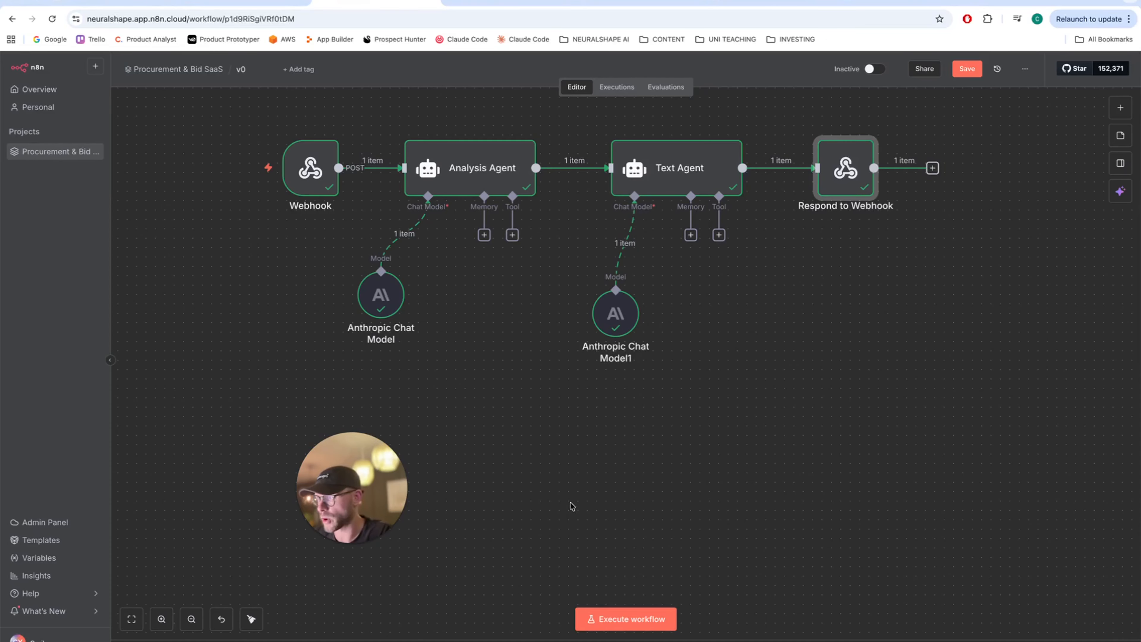
- Open a fresh AI Analyst Chat page in the v0 ProcureFlow preview
left_click(103, 3)
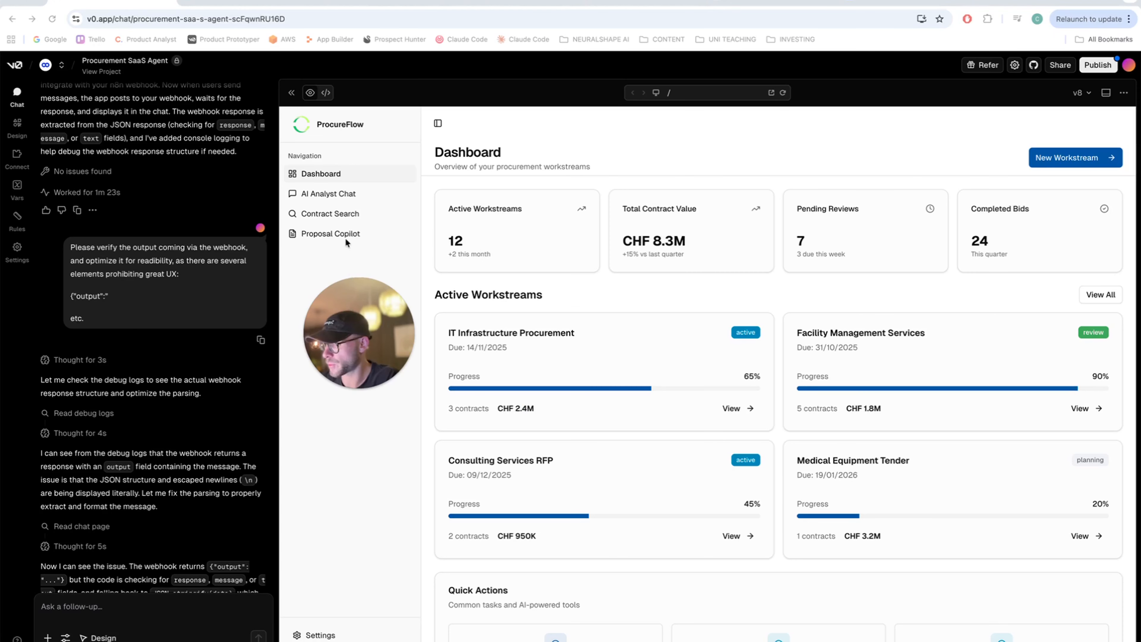
left_click(337, 197)
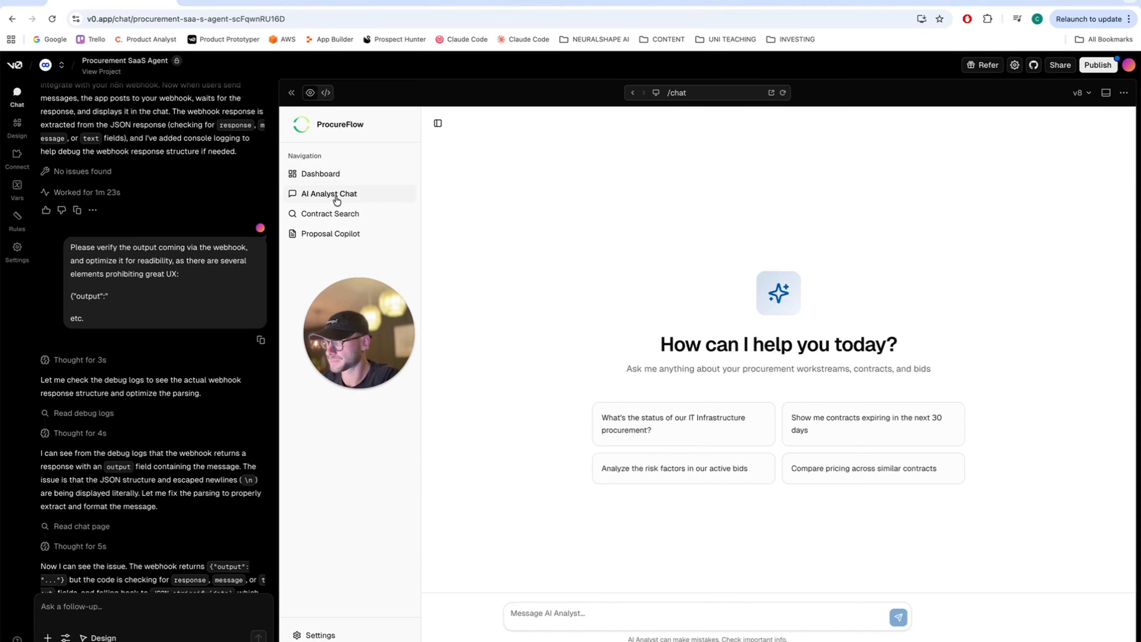
- Set the n8n workflow listening for a webhook call and return to the v0 preview
left_click(351, 3)
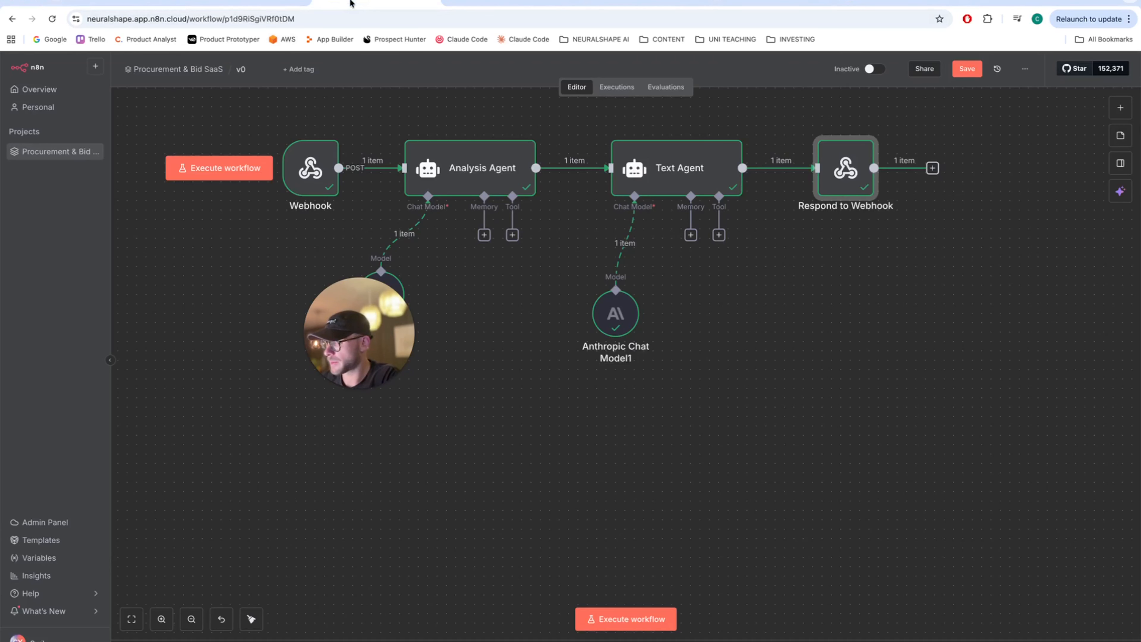
left_click(634, 625)
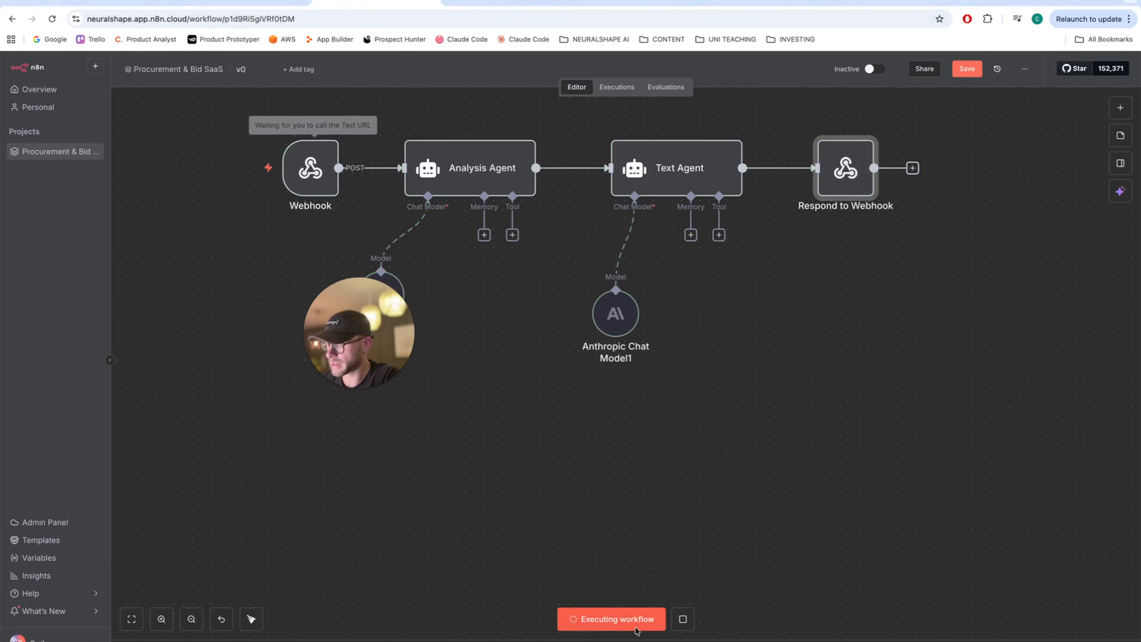
left_click(77, 8)
left_click(119, 601)
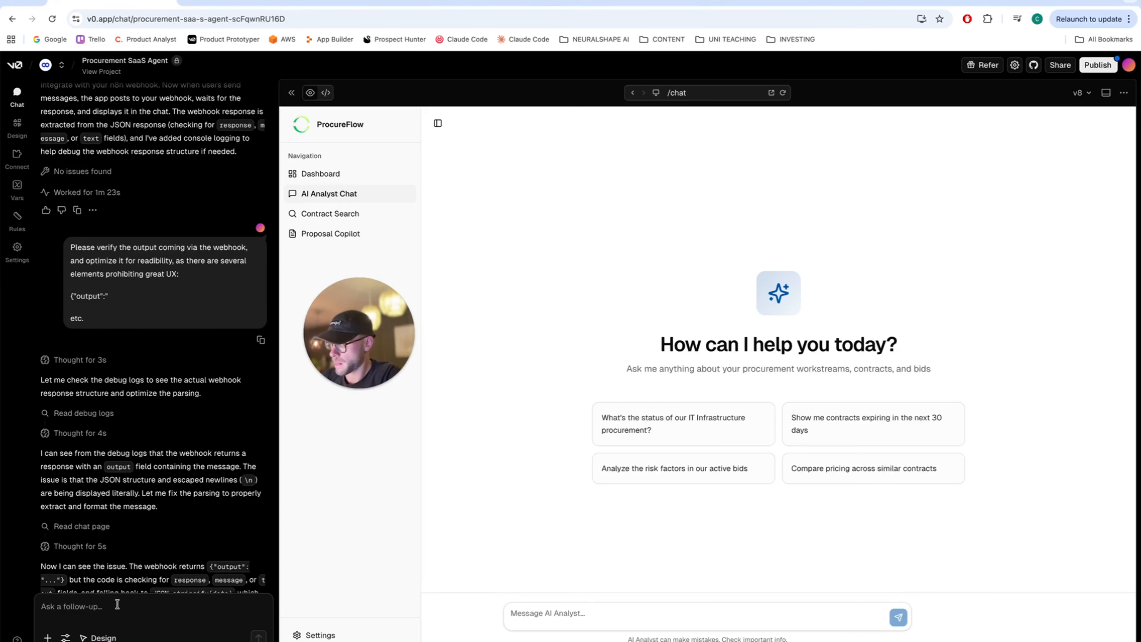
type("Please")
key("BackSpace")
key("BackSpace")
key("BackSpace")
key("BackSpace")
key("BackSpace")
key("BackSpace")
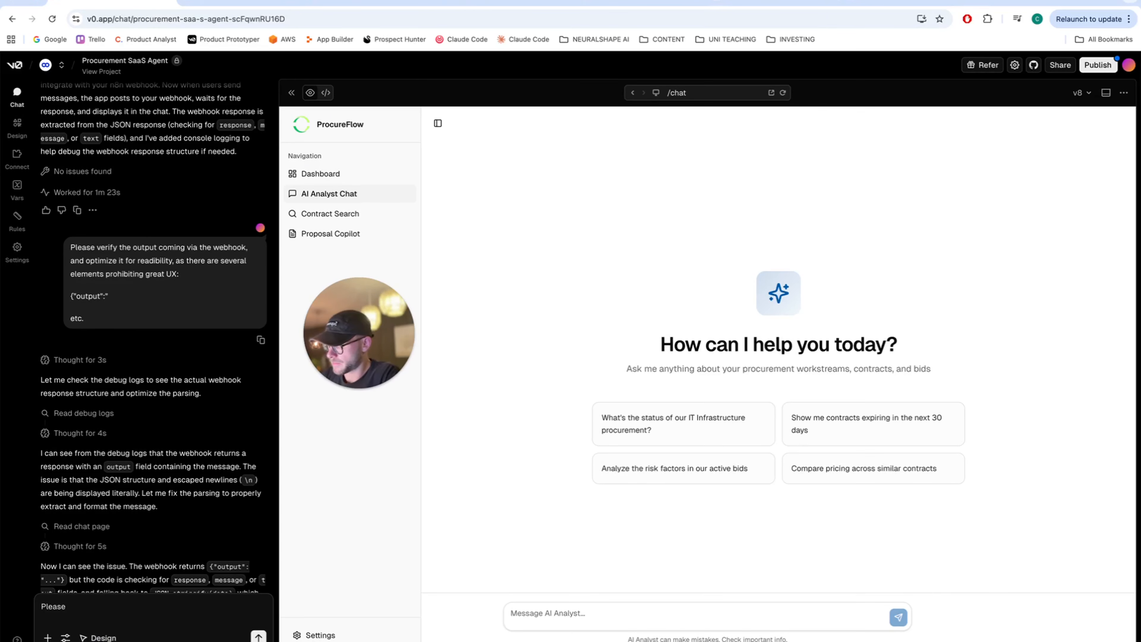
- Send 'Please analyse this deal:' from the AI Analyst Chat and watch n8n run
left_click(511, 613)
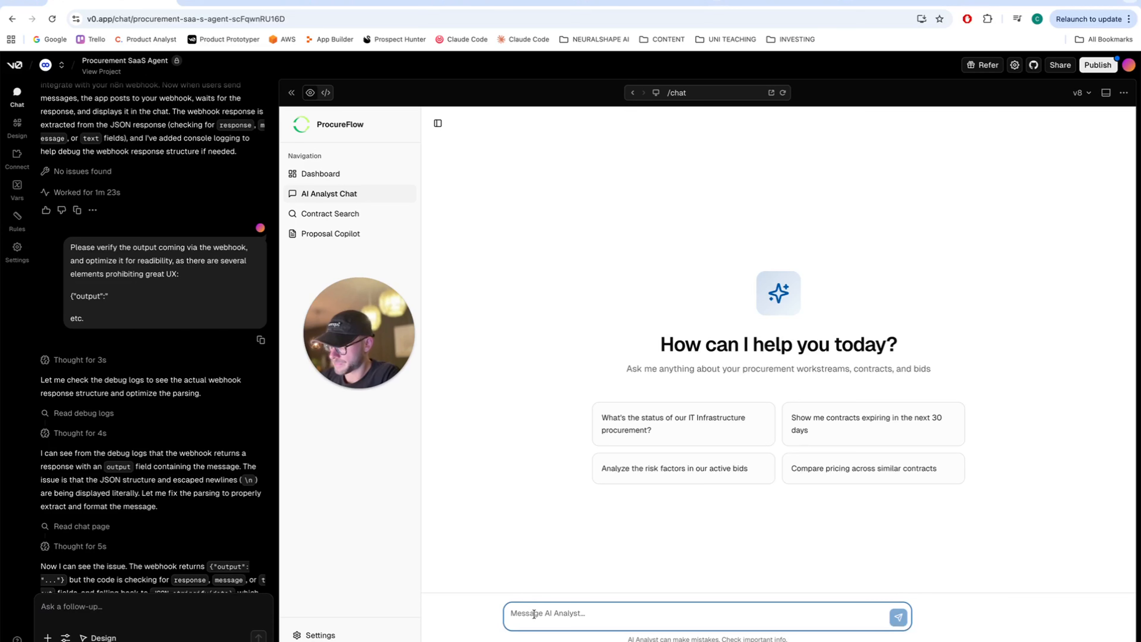
type("Please execute ")
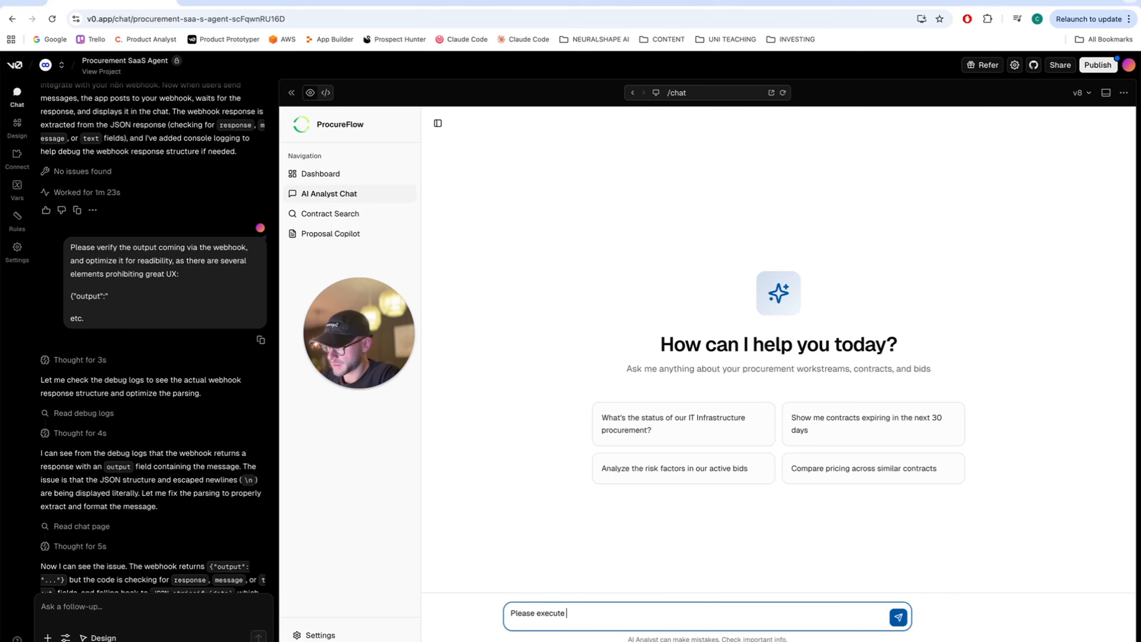
type("this deal:")
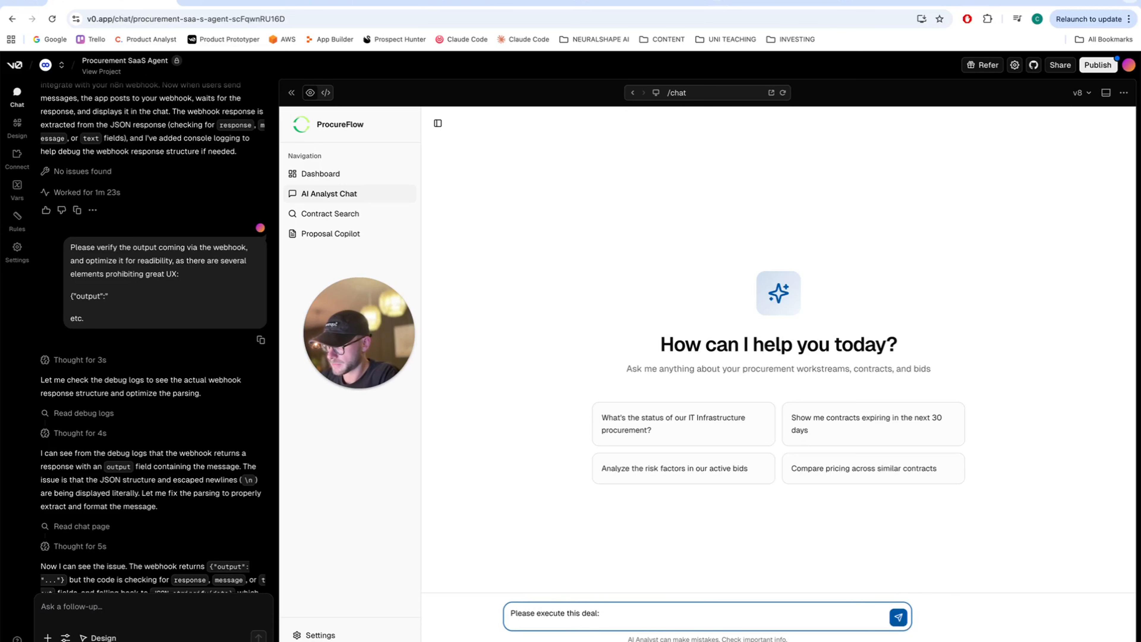
double_click(551, 613)
type("analyse")
key("Return")
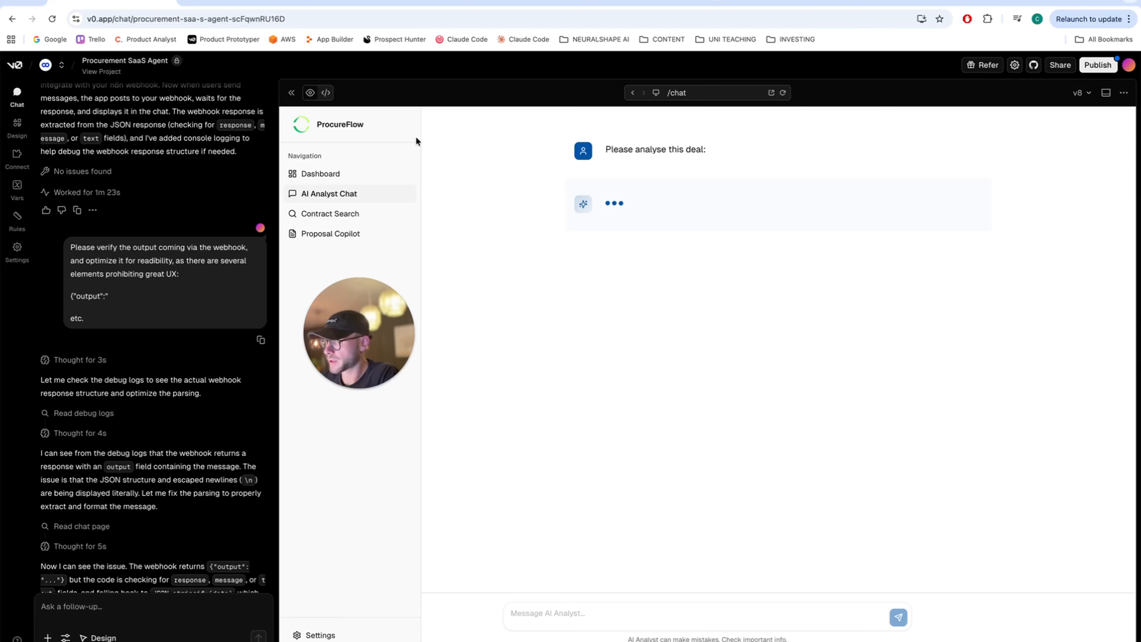
left_click(354, 7)
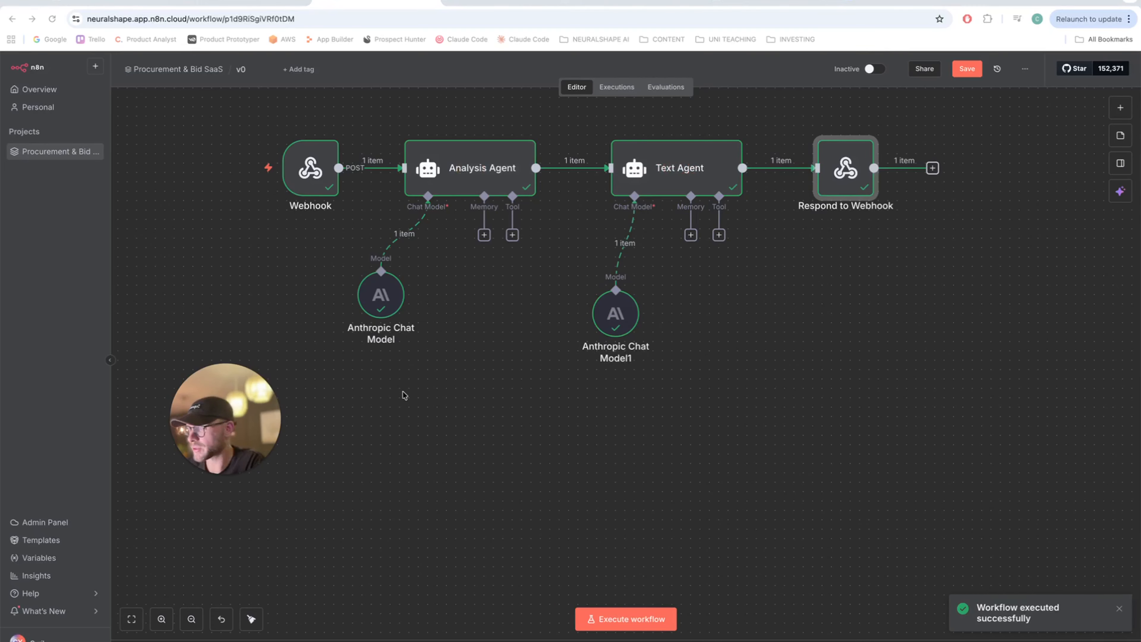
- Review the analyst's reply to 'Please analyse this deal:', now clean text without the JSON wrapper
left_click(105, 5)
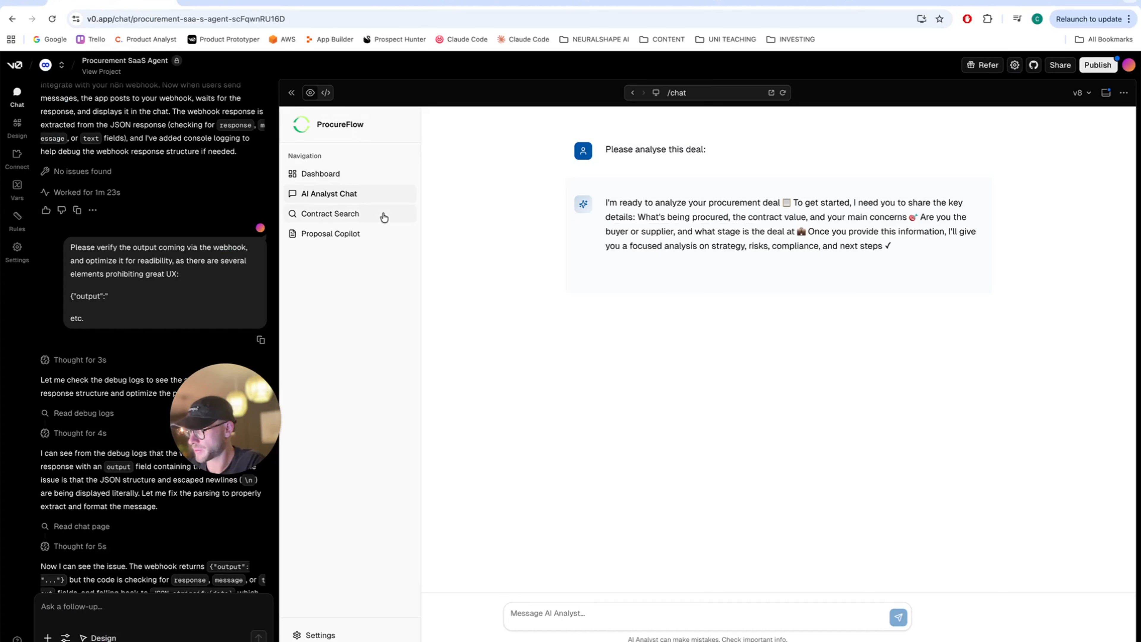
mouse_move(619, 235)
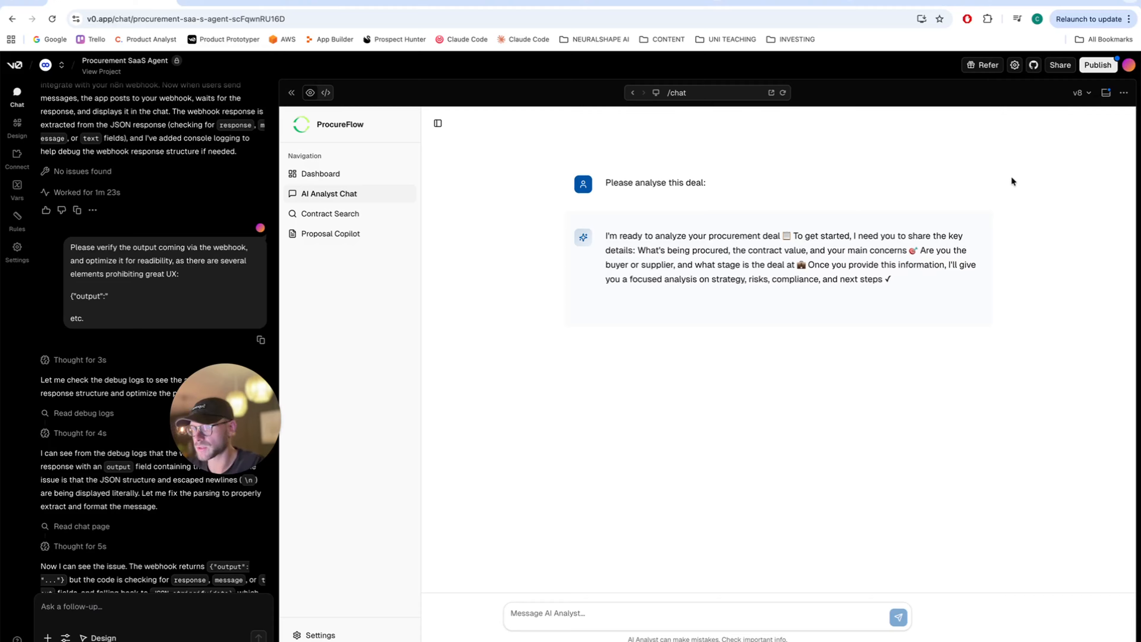
left_click(359, 2)
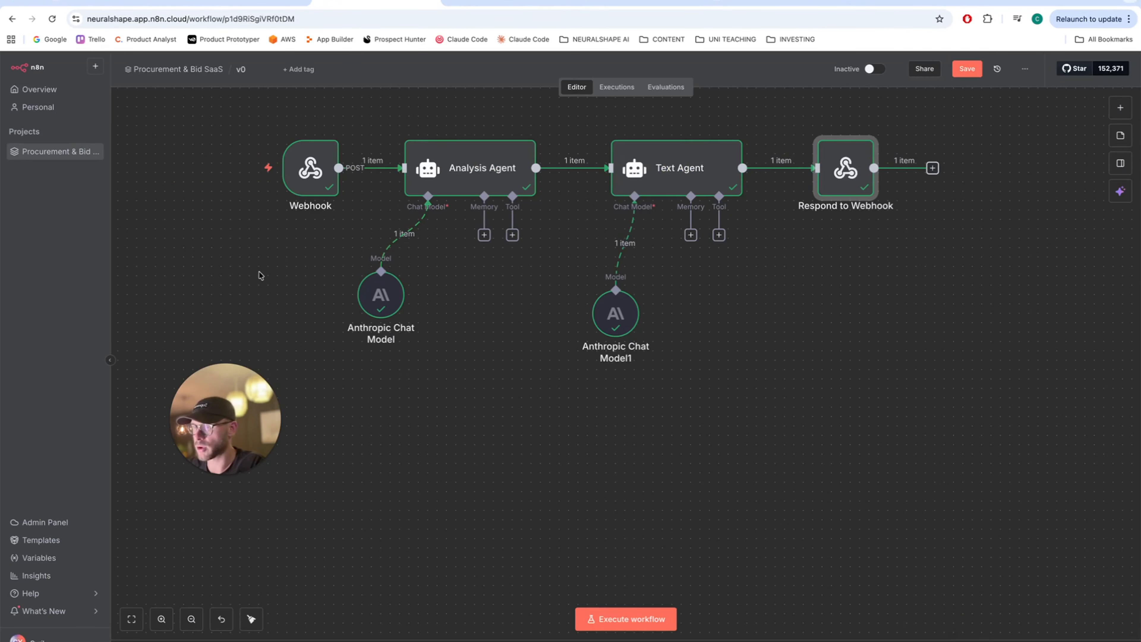
left_click(113, 7)
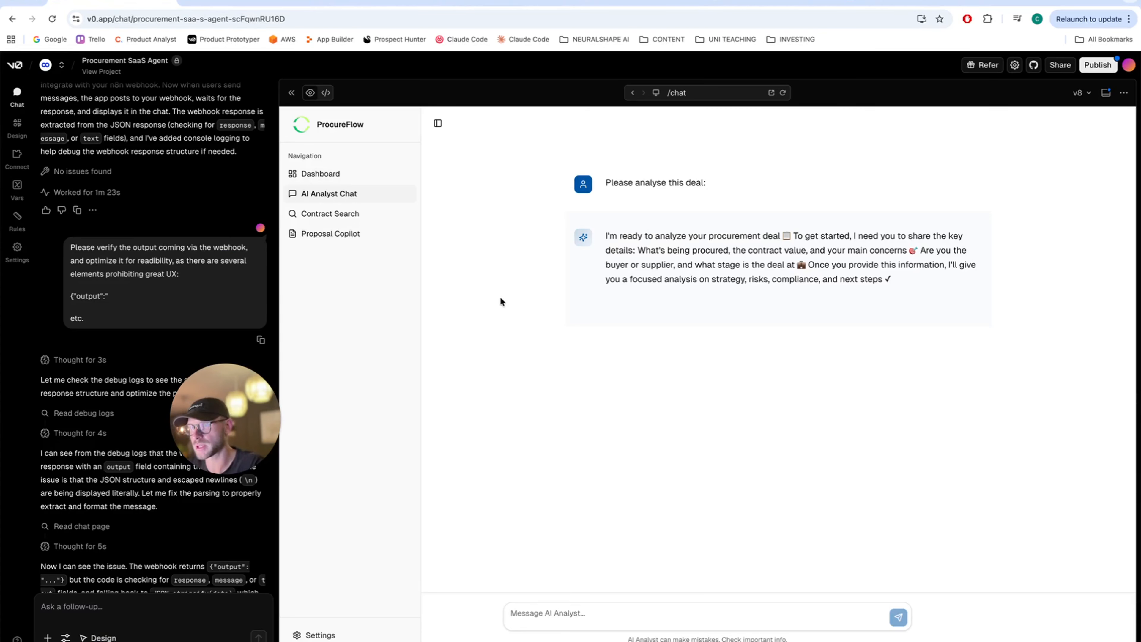
- Open Procurement SaaS Development and scroll to the latest 'Updated logo and added green dot' reply
left_click(756, 4)
scroll(186, 250, "down", 10)
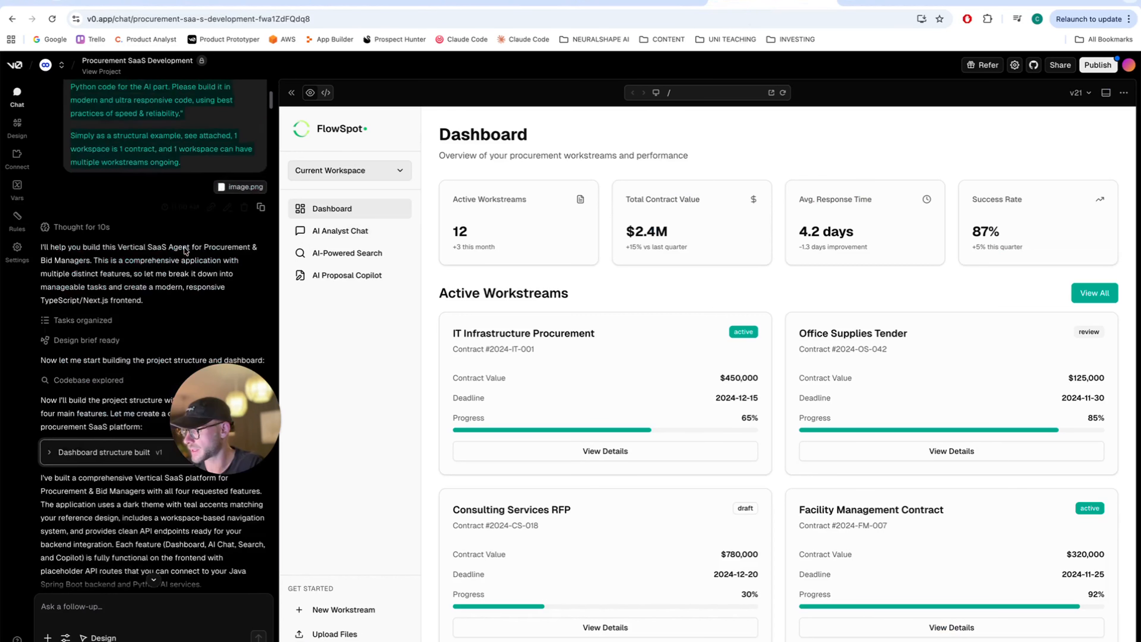
scroll(186, 251, "down", 10)
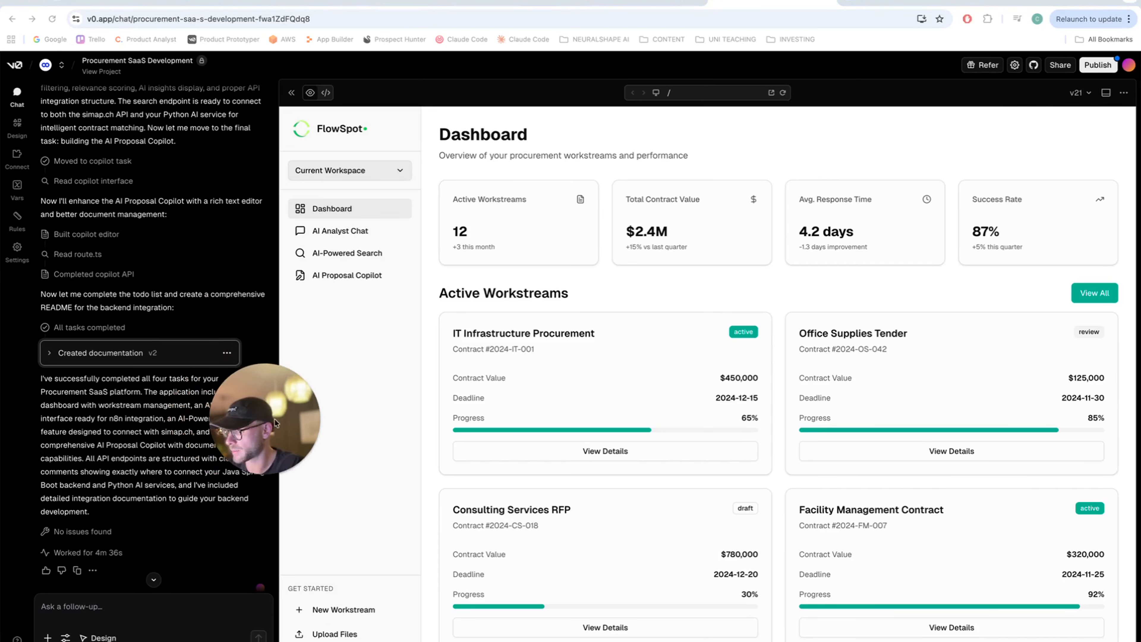
scroll(213, 452, "down", 15)
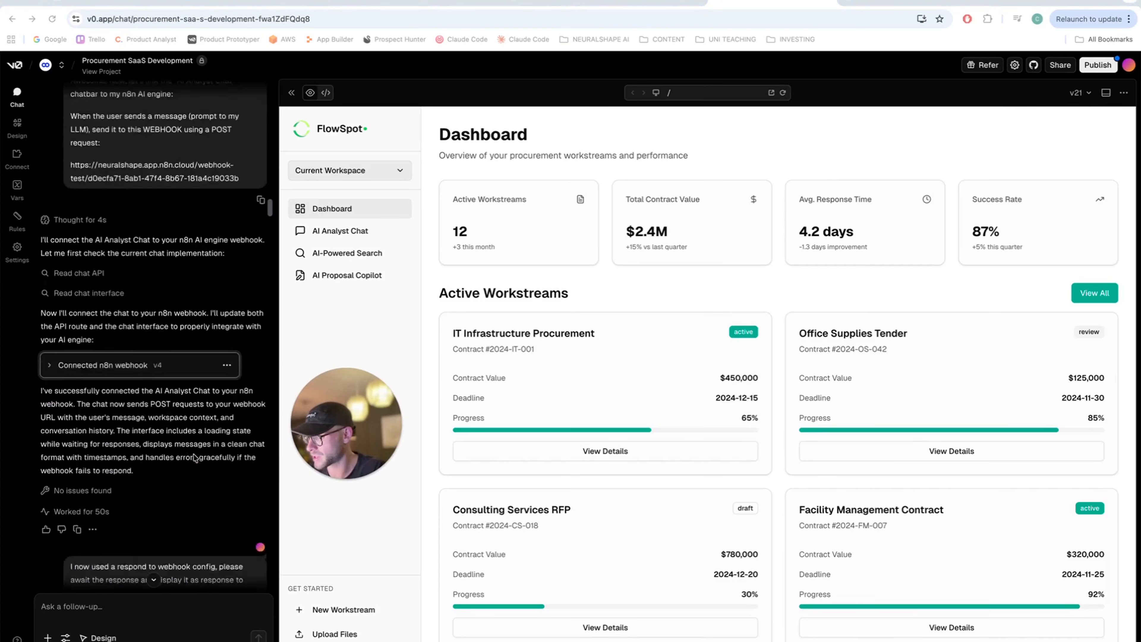
scroll(195, 457, "down", 20)
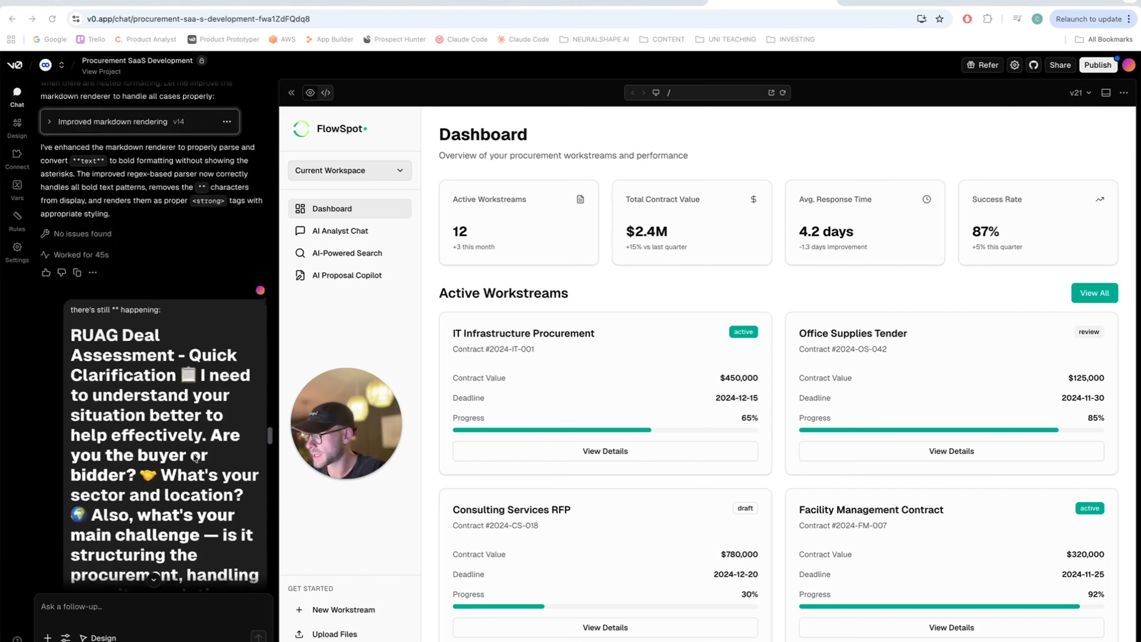
scroll(195, 457, "down", 15)
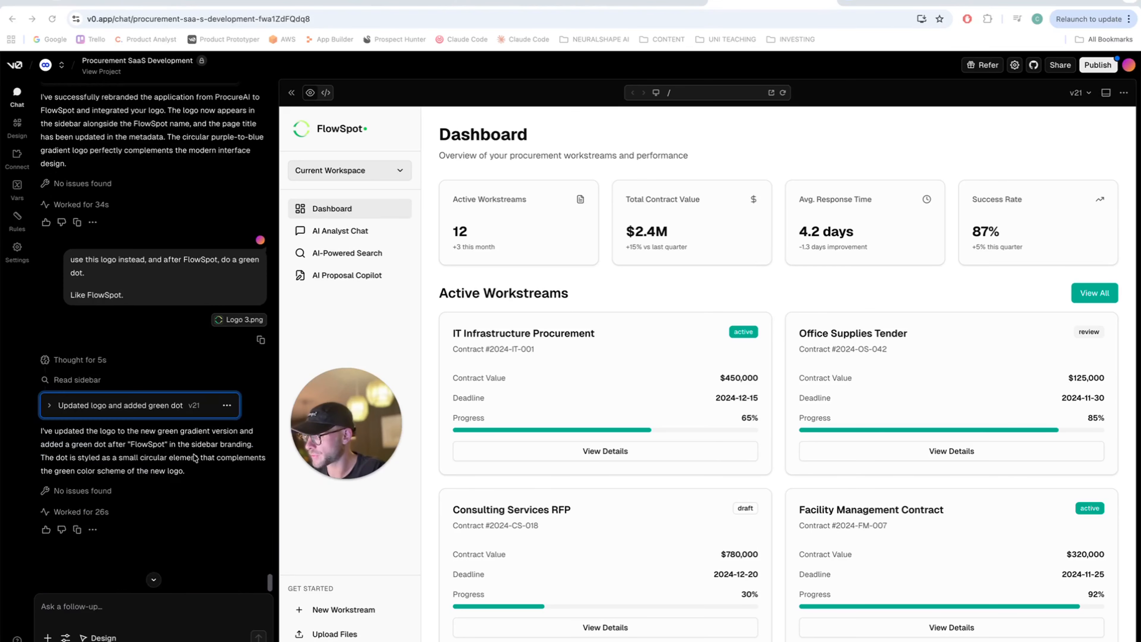
mouse_move(357, 421)
left_mouse_down()
mouse_move(361, 469)
mouse_move(367, 423)
left_mouse_up()
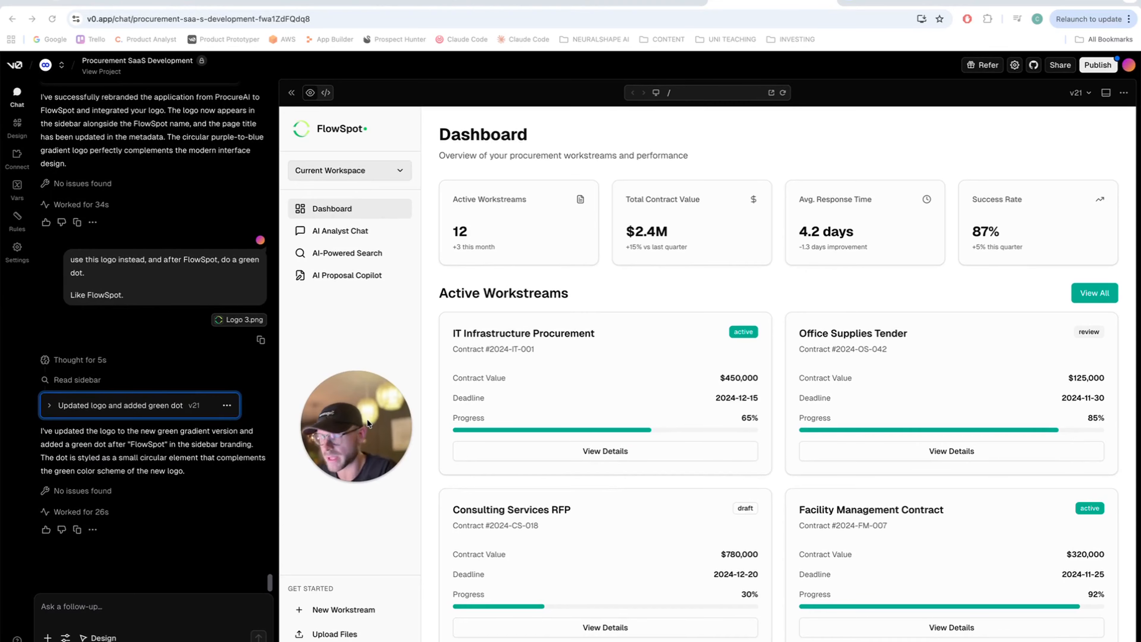
- Try AI-Powered Search and start, then close, a workstream for IT Infrastructure Modernization Project
left_click(346, 255)
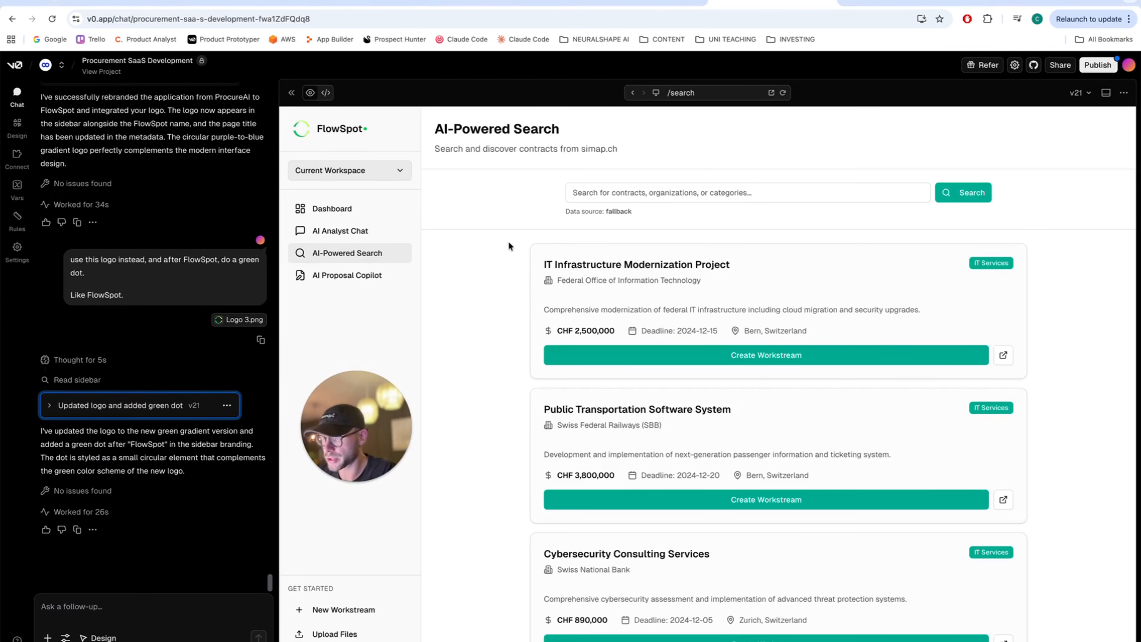
left_click(577, 193)
left_click(543, 208)
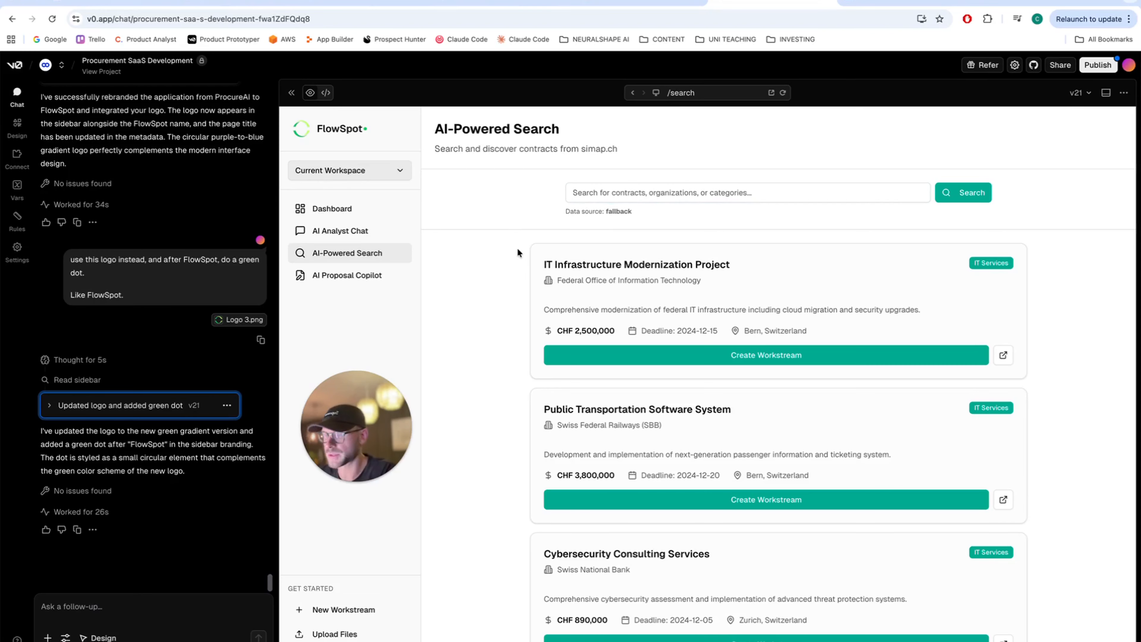
left_click(588, 354)
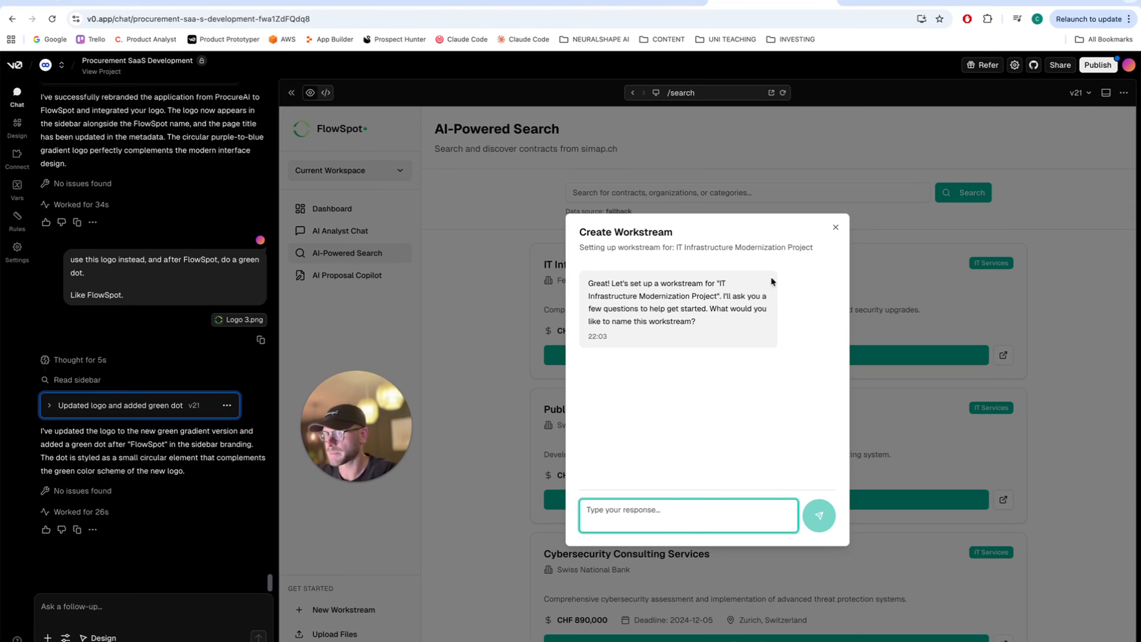
left_click(835, 227)
- In AI Analyst Chat, @-mention the Healthcare Equipment Procurement tender in a new message
left_click(360, 242)
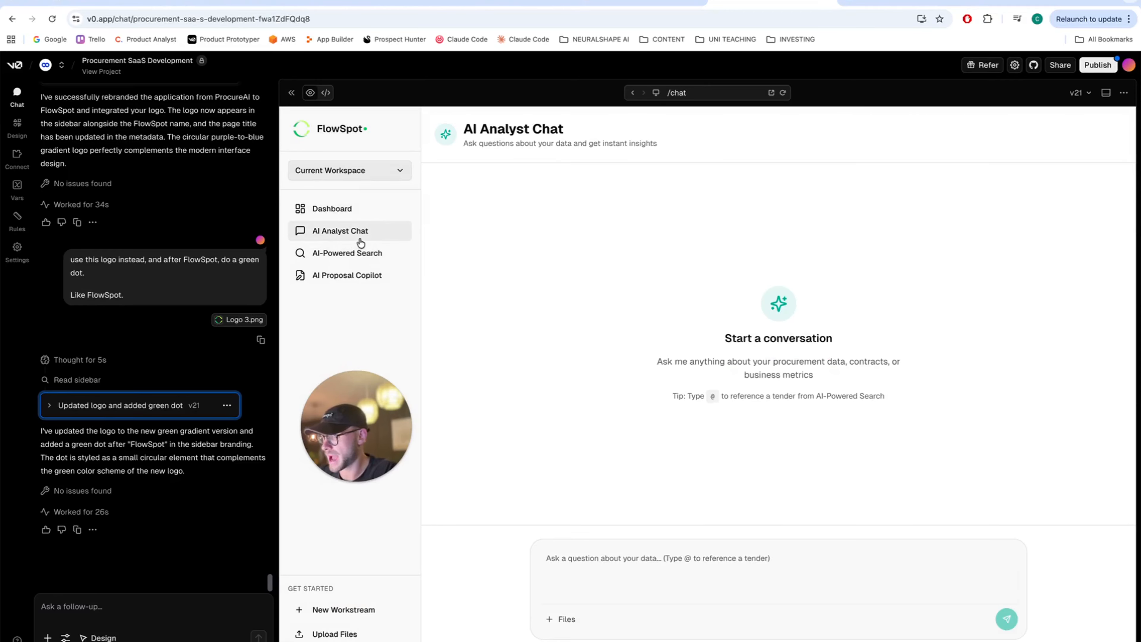
left_click(589, 557)
type("@")
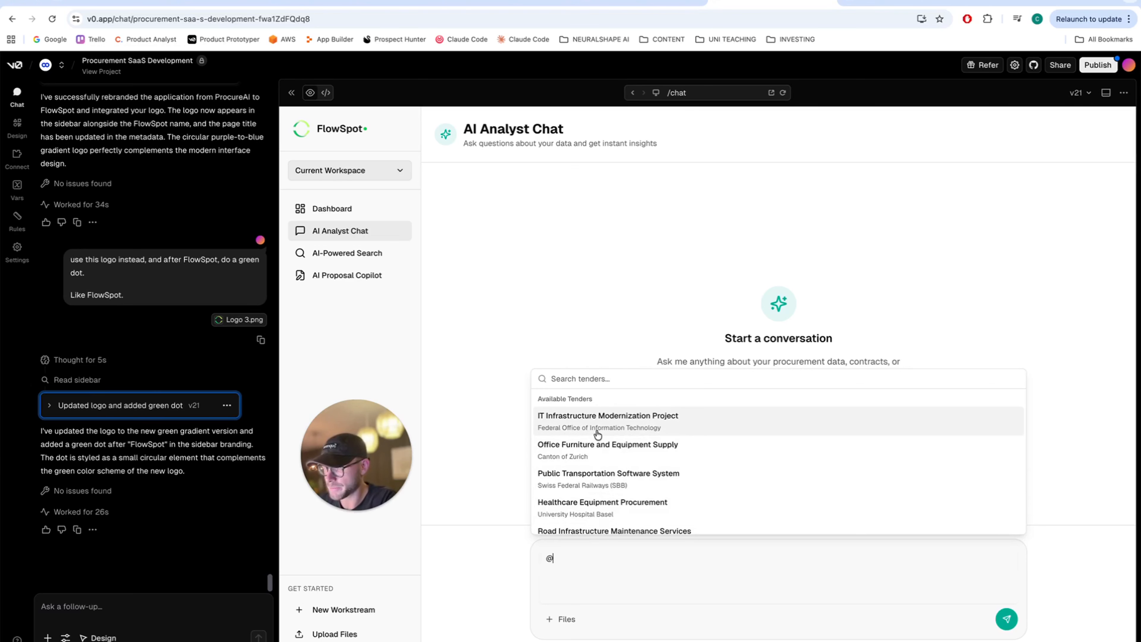
scroll(597, 475, "down", 1)
scroll(598, 476, "down", 1)
scroll(597, 476, "up", 3)
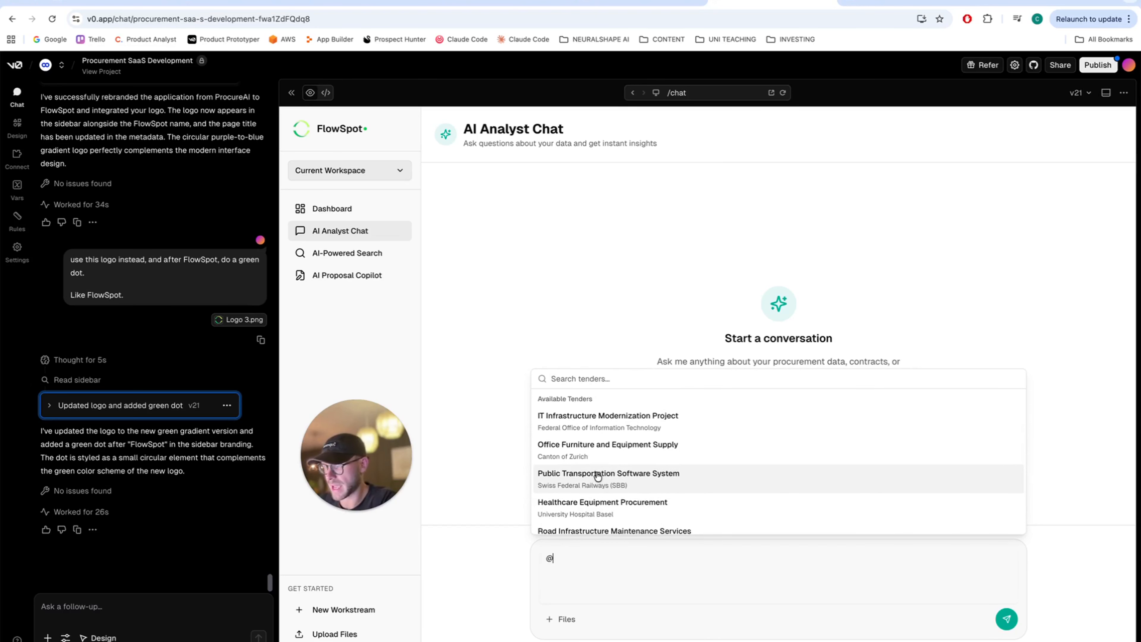
scroll(598, 475, "down", 2)
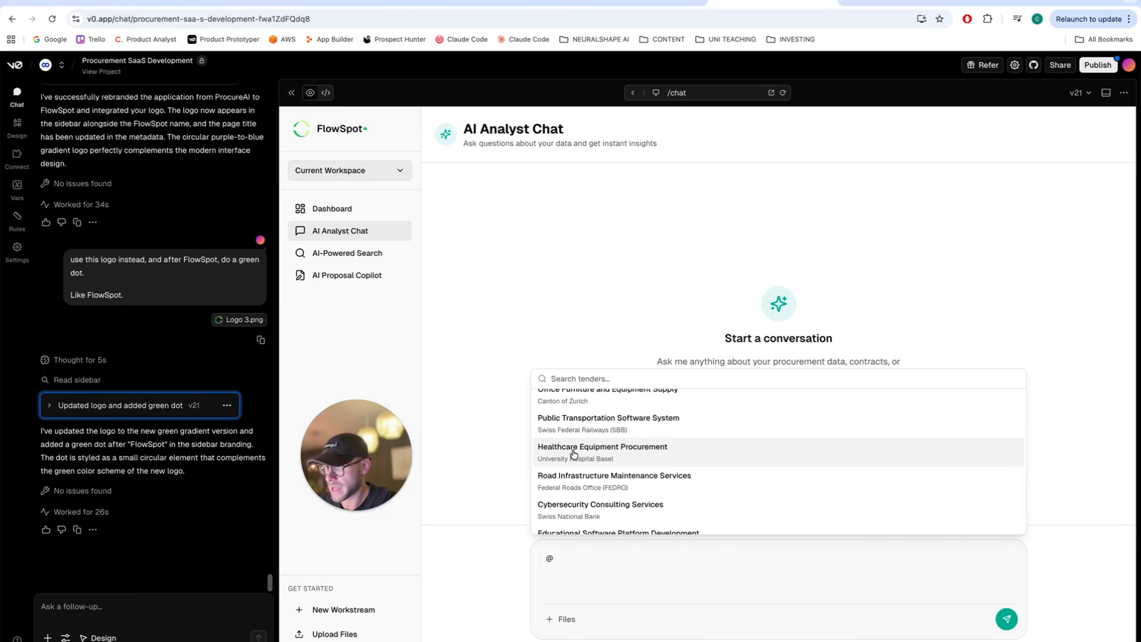
left_click(593, 455)
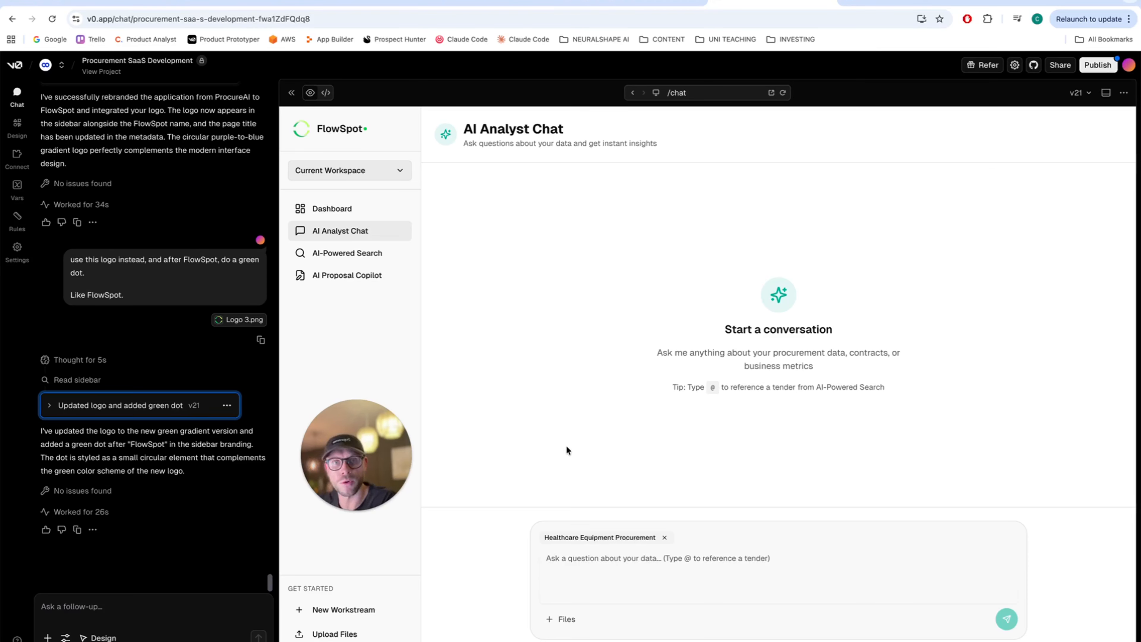
- Look over FlowSpot's Proposal Copilot editor and Dashboard, then switch to the n8n two-agent workflow
left_click(340, 283)
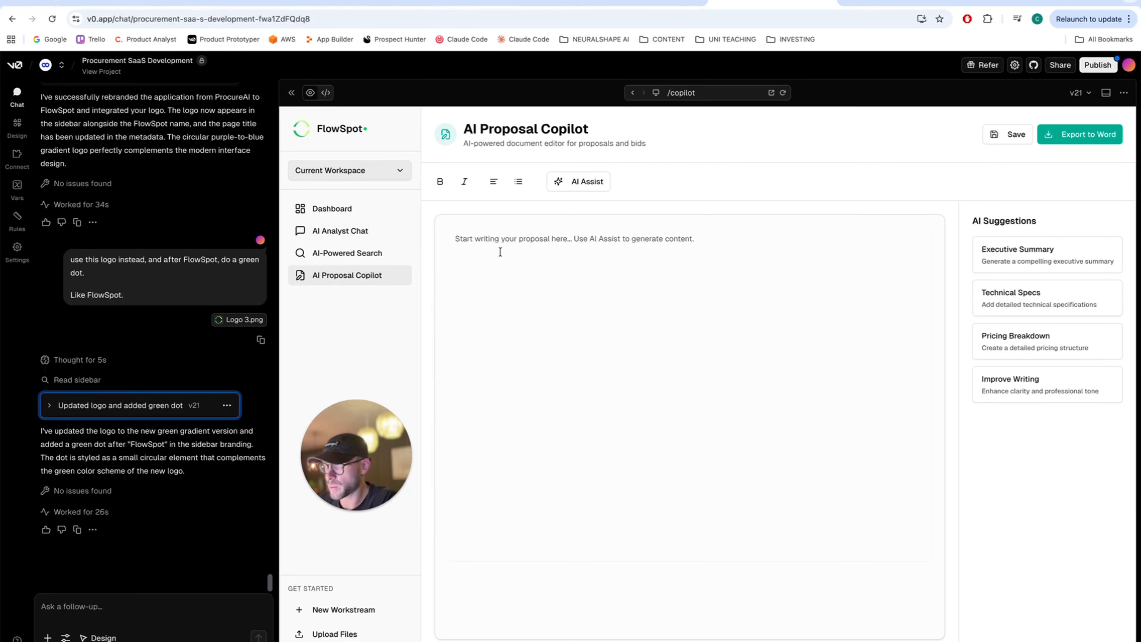
left_click(515, 265)
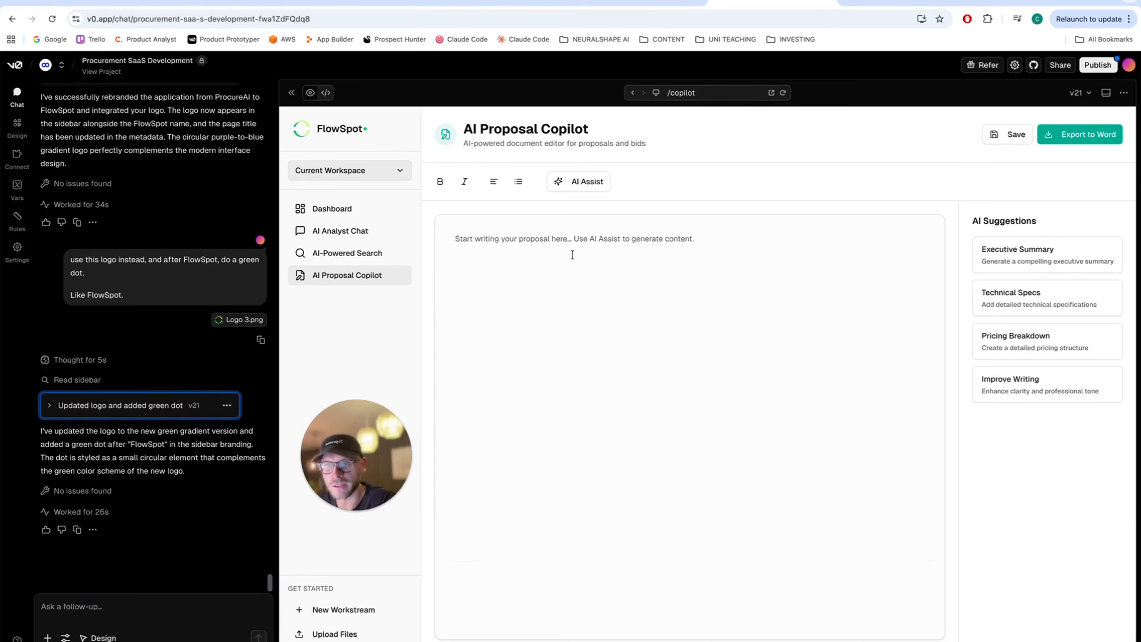
left_click(345, 219)
scroll(520, 287, "down", 1)
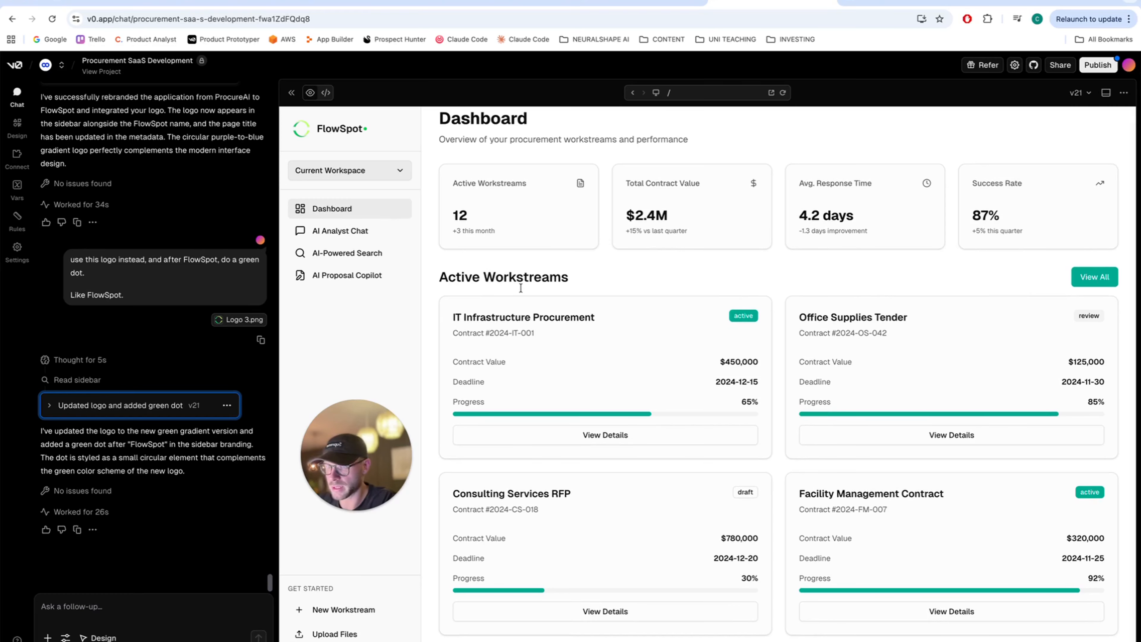
scroll(521, 287, "up", 1)
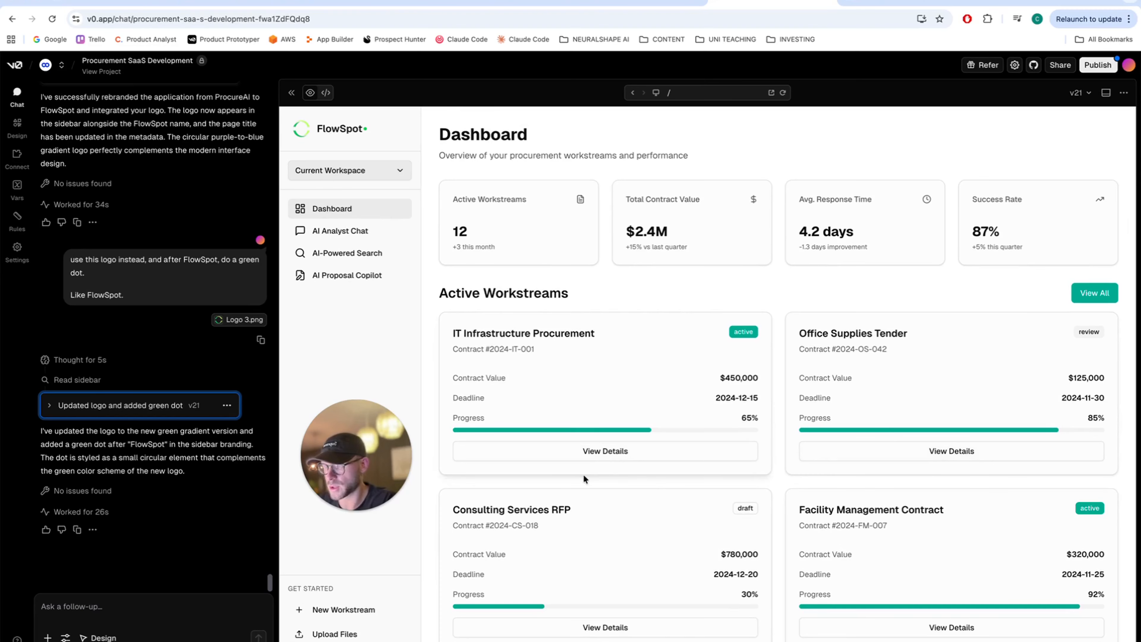
left_click(330, 230)
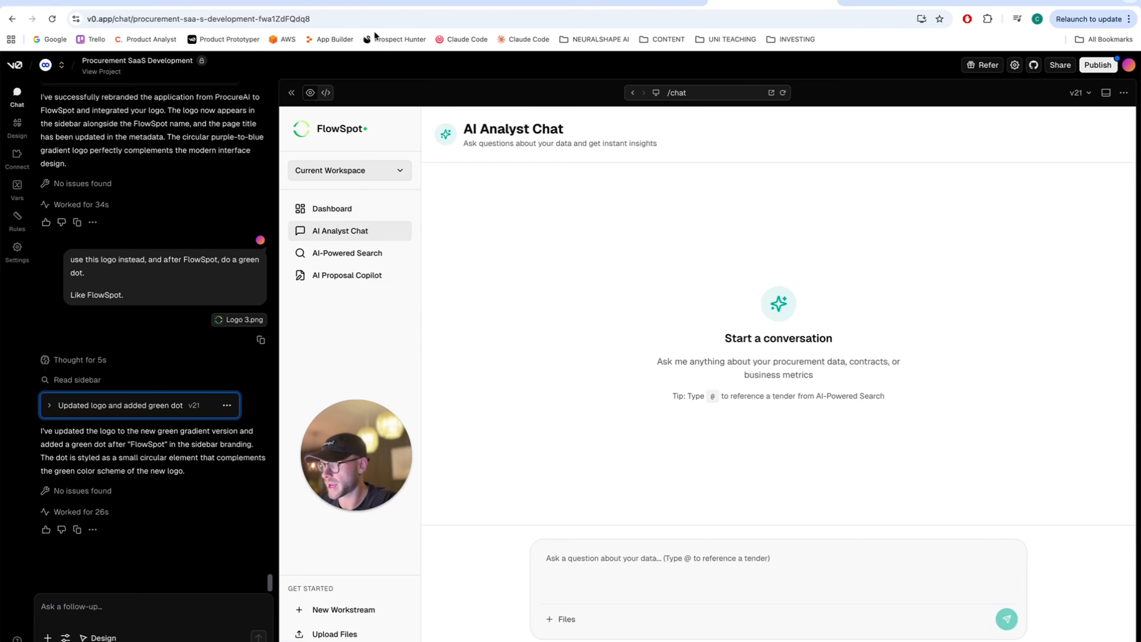
left_click(373, 5)
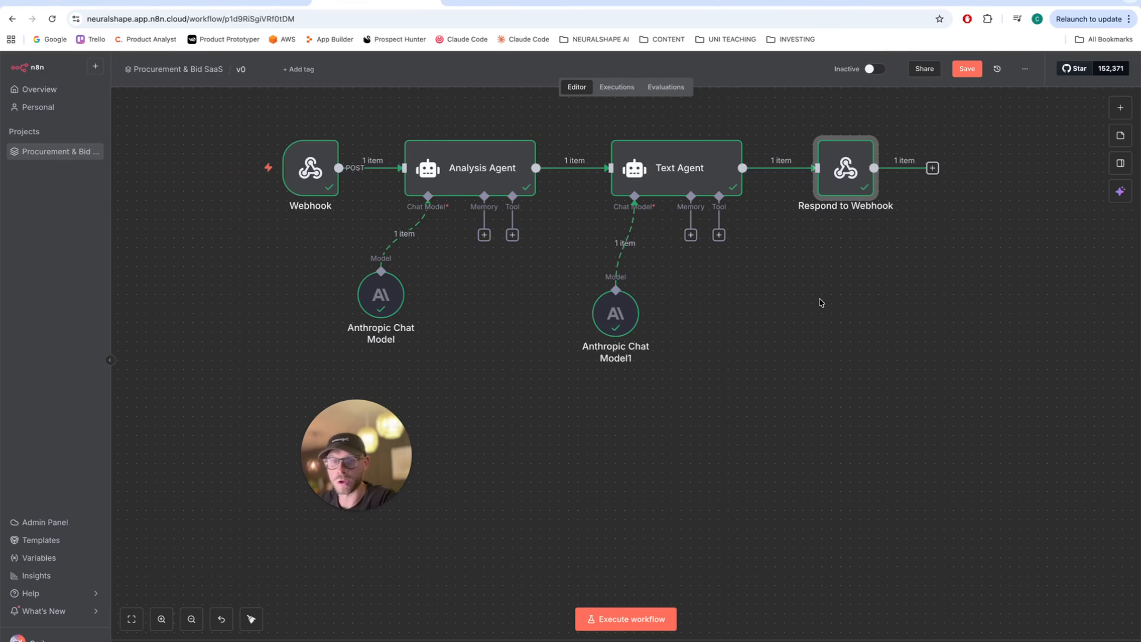
- In ProcureFlow v0, view Contract Search and highlight the first contract's 95% Match score
left_click(110, 5)
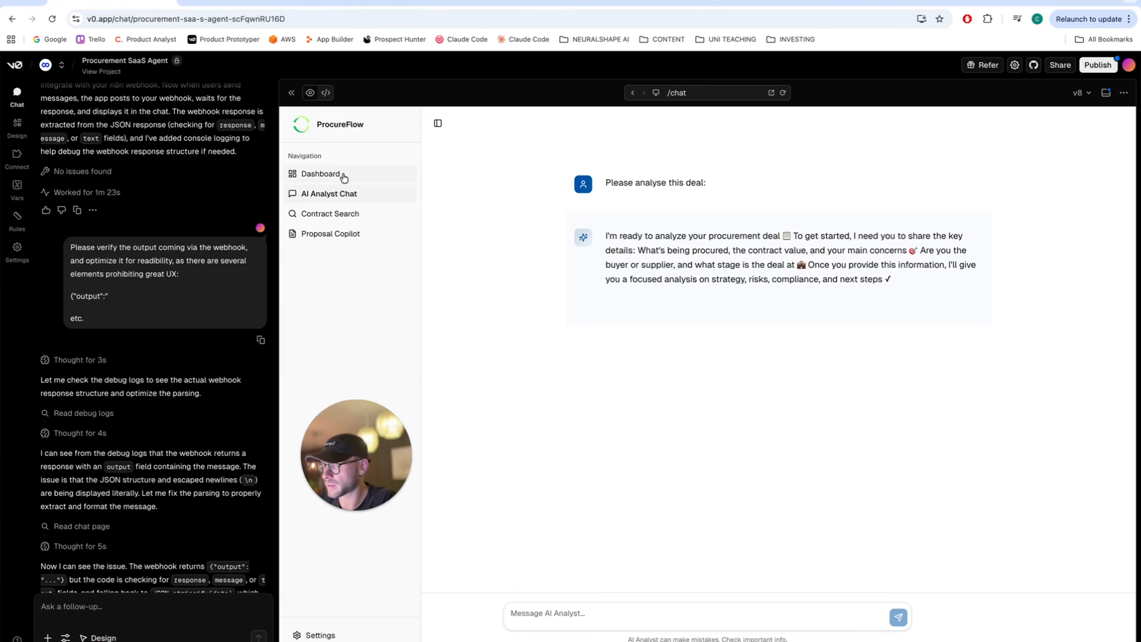
left_click(353, 214)
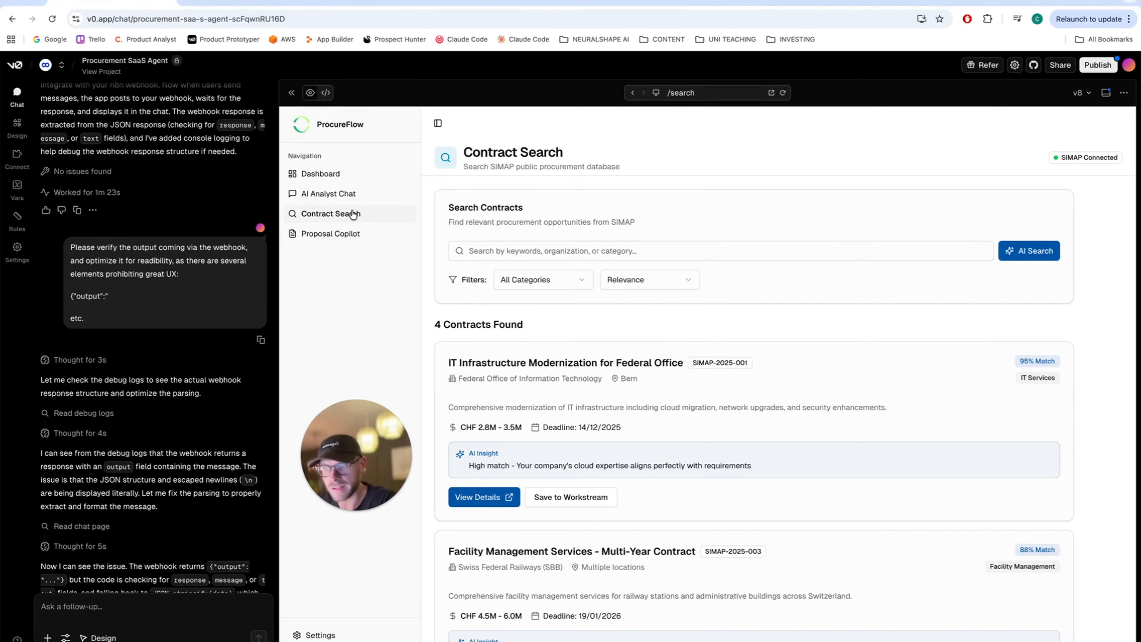
left_click_drag(1020, 357, 1058, 364)
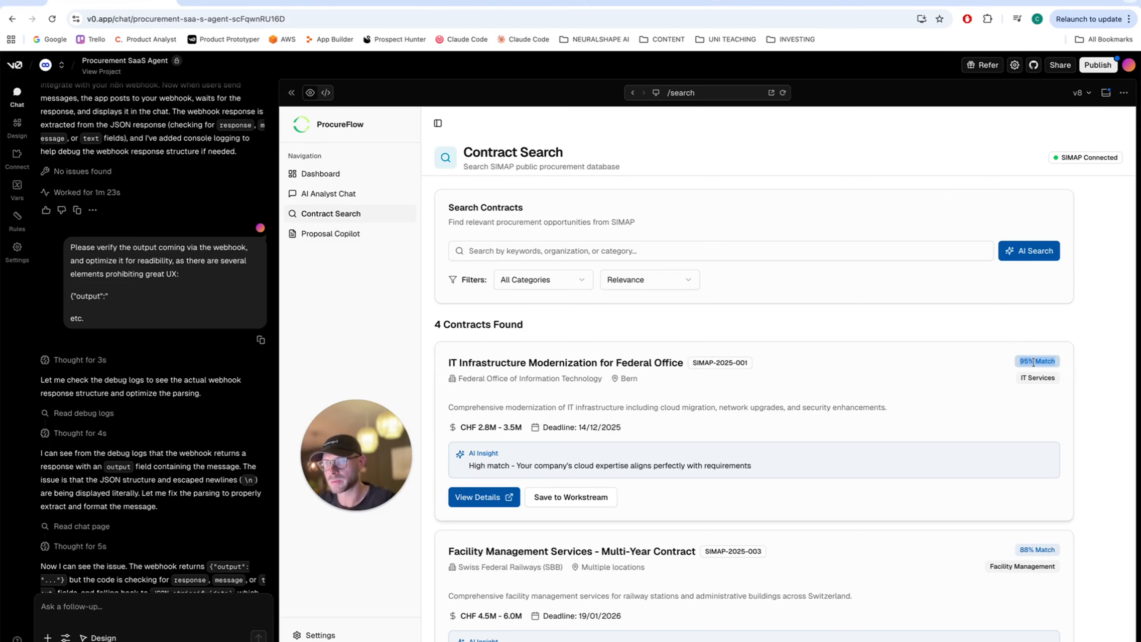
left_click(704, 358)
- Check ProcureFlow's Proposal Copilot and Dashboard, then go back to FlowSpot's AI Analyst Chat
left_click(351, 240)
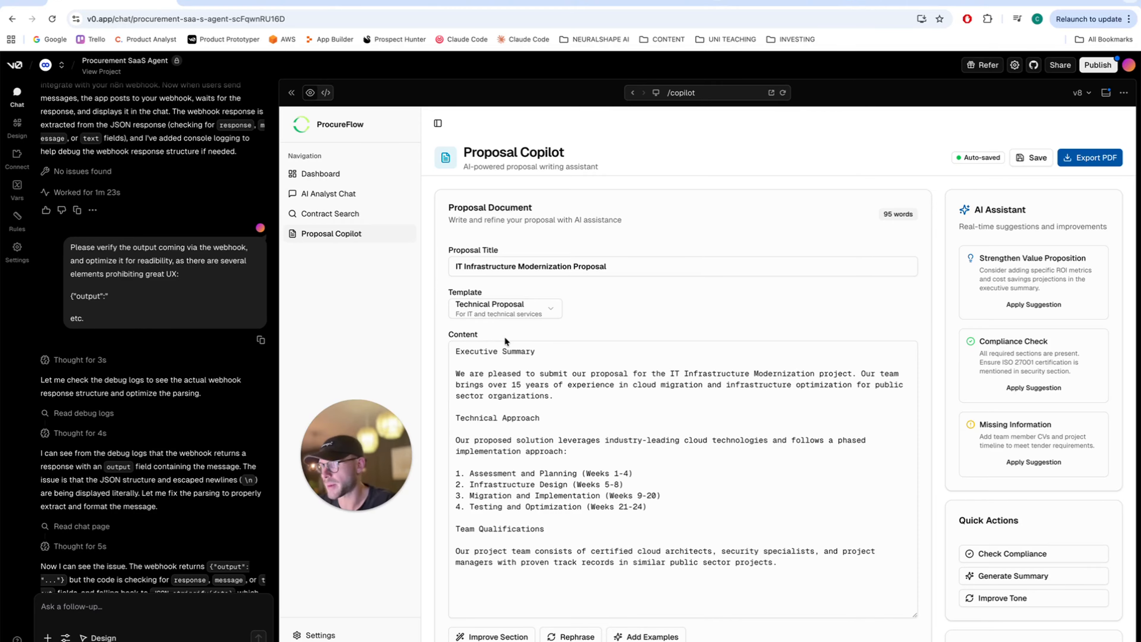
left_click(314, 171)
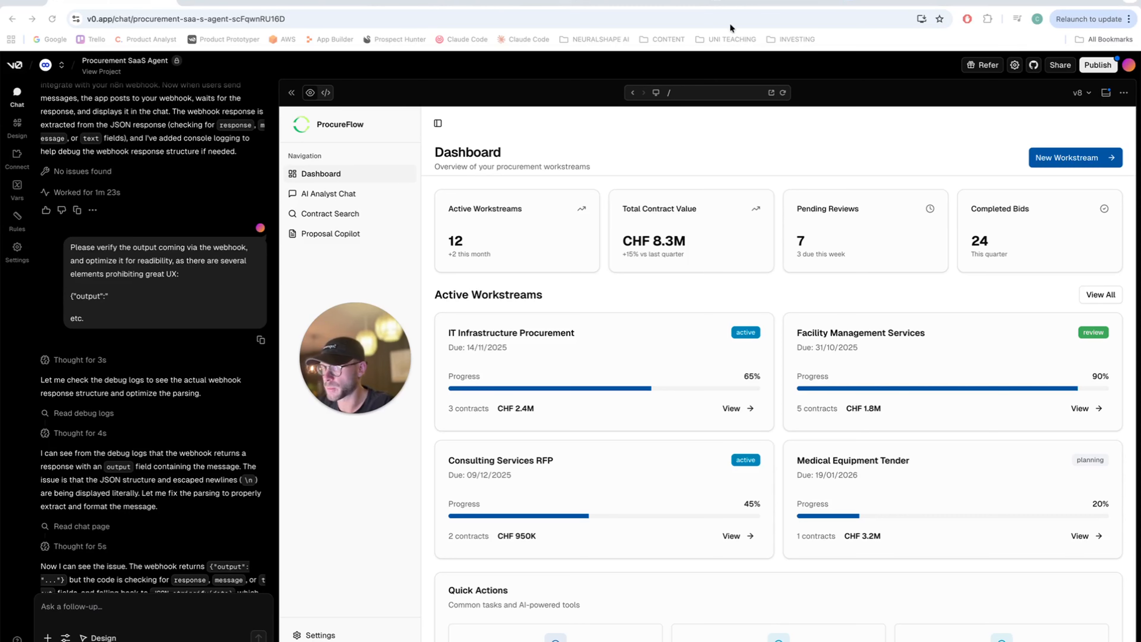
left_click(753, 6)
scroll(150, 350, "up", 10)
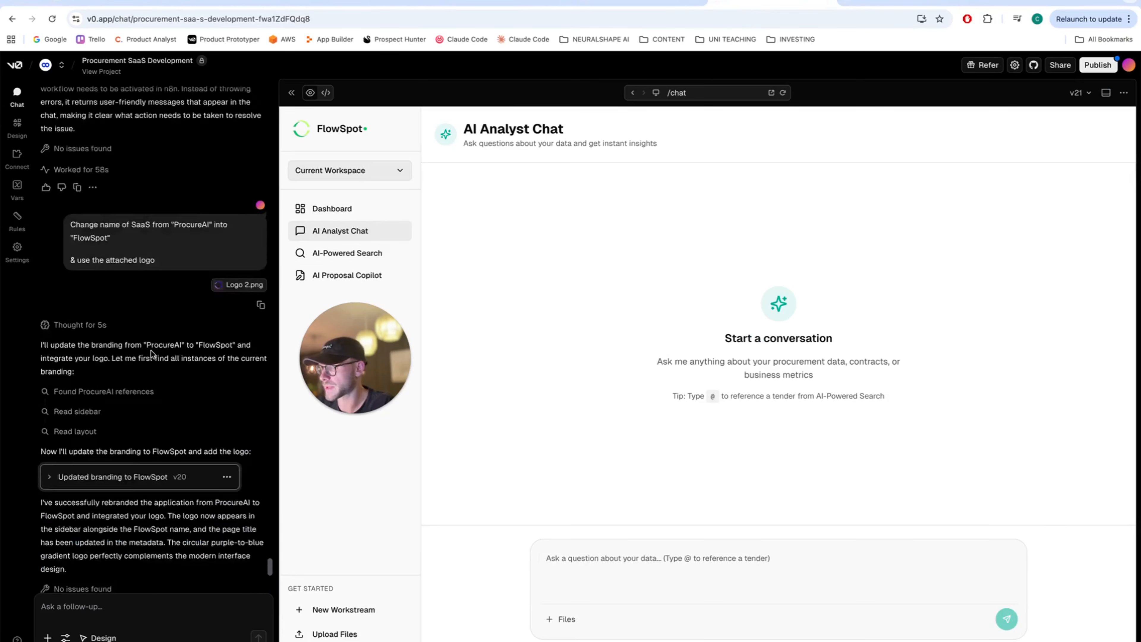